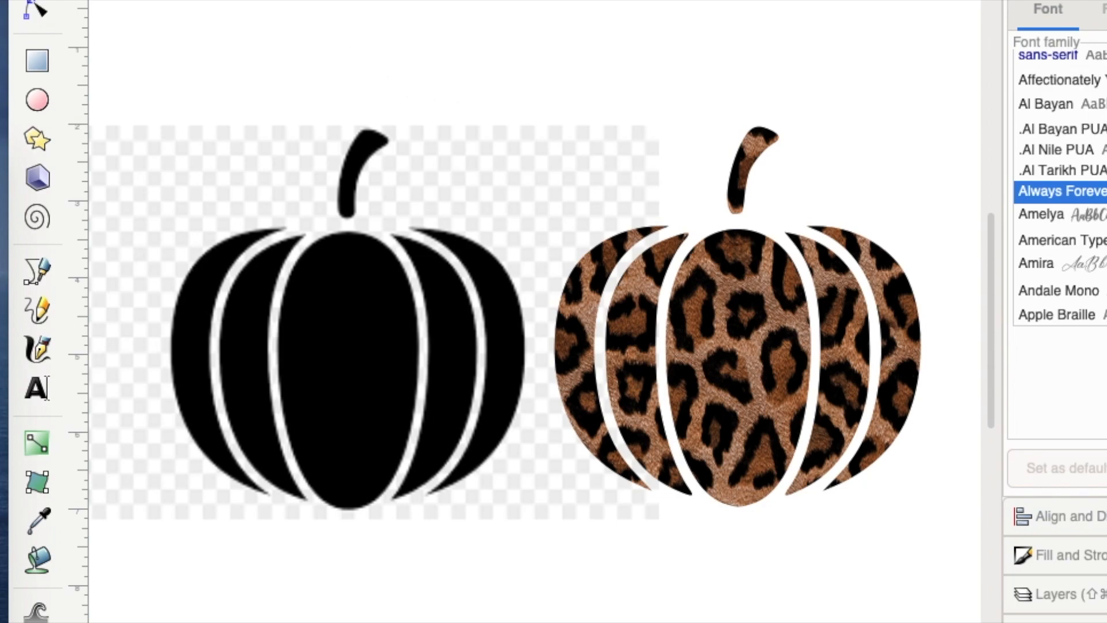
Close the leopard-print pumpkin document without saving its changes
{"action": "key", "text": "super+w"}
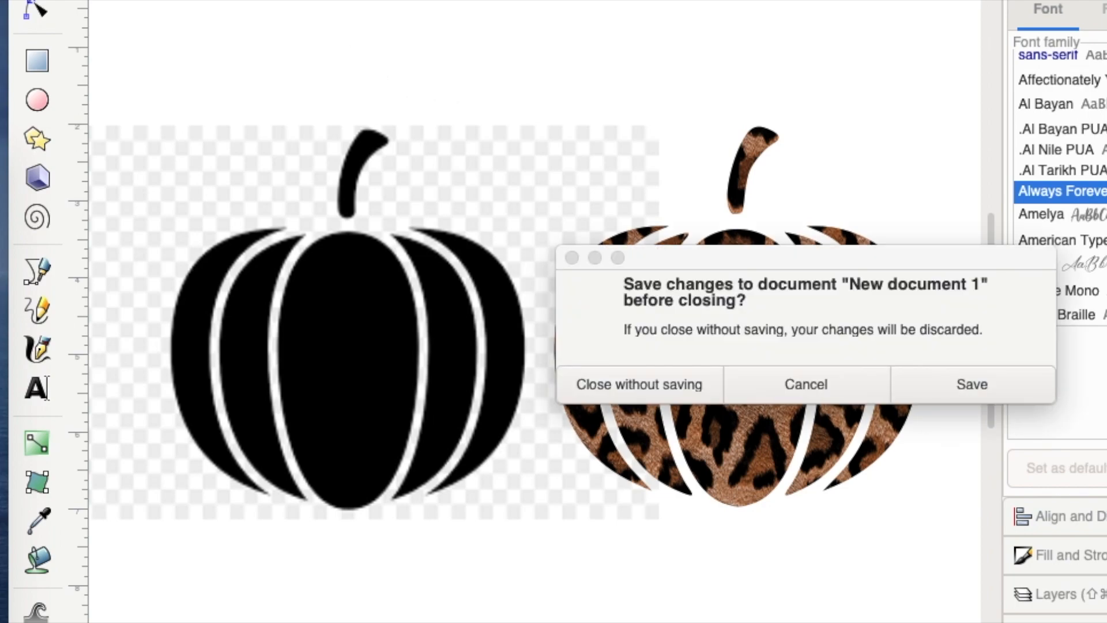
{"action": "left_click", "coordinate": [645, 379]}
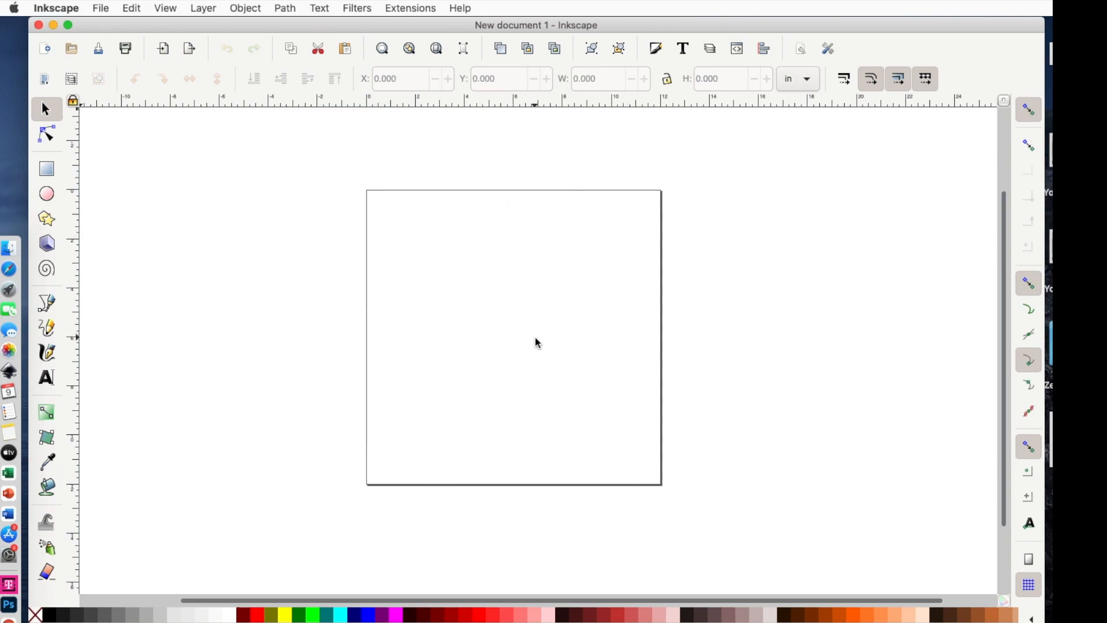
Set the new document's page size to US Letter 8.5 x 11.0 in with landscape orientation
{"action": "left_click", "coordinate": [103, 10]}
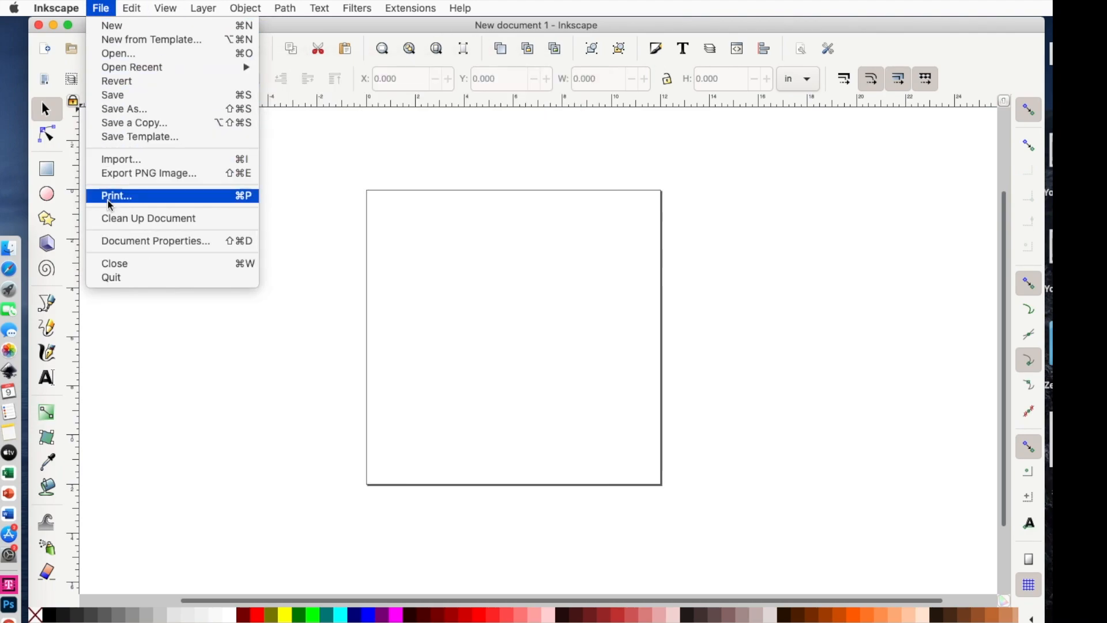
{"action": "left_click", "coordinate": [111, 242]}
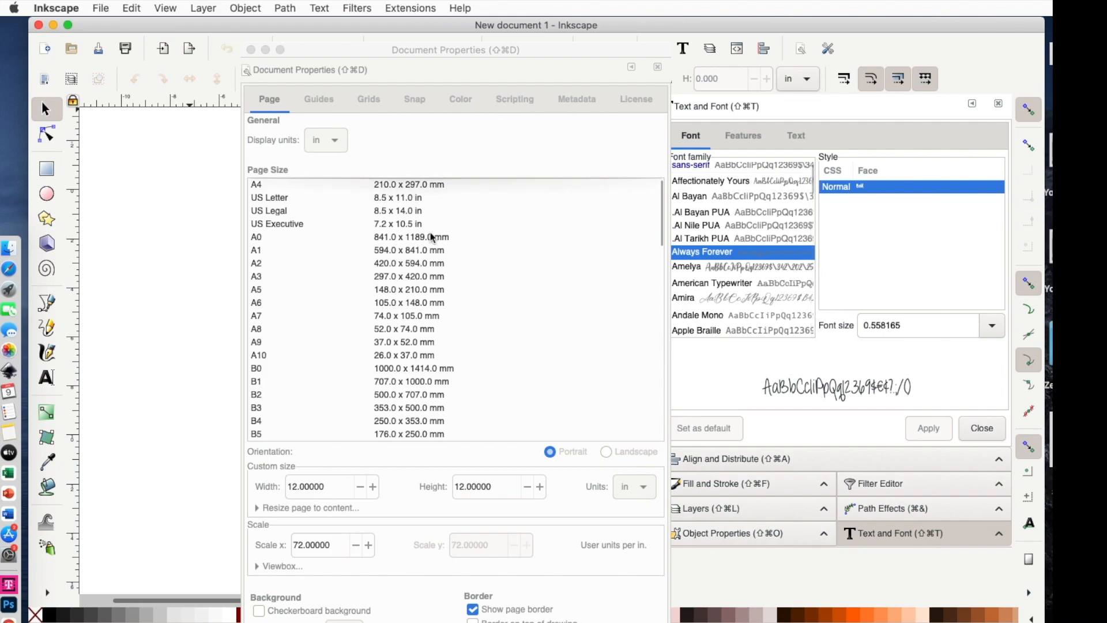
{"action": "left_click", "coordinate": [418, 199]}
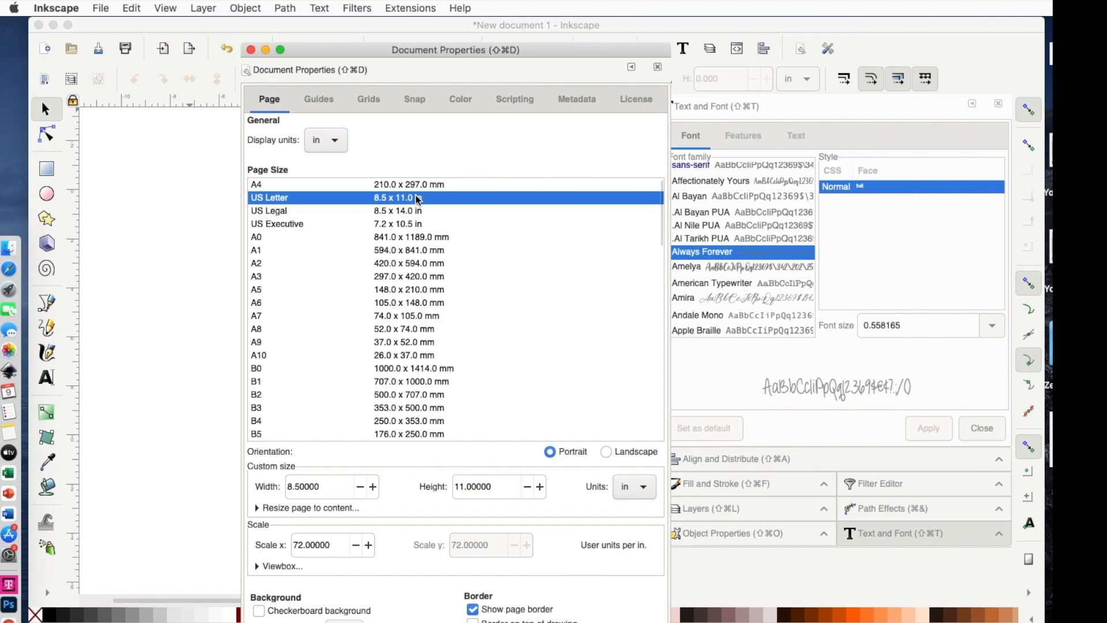
{"action": "left_click", "coordinate": [605, 451]}
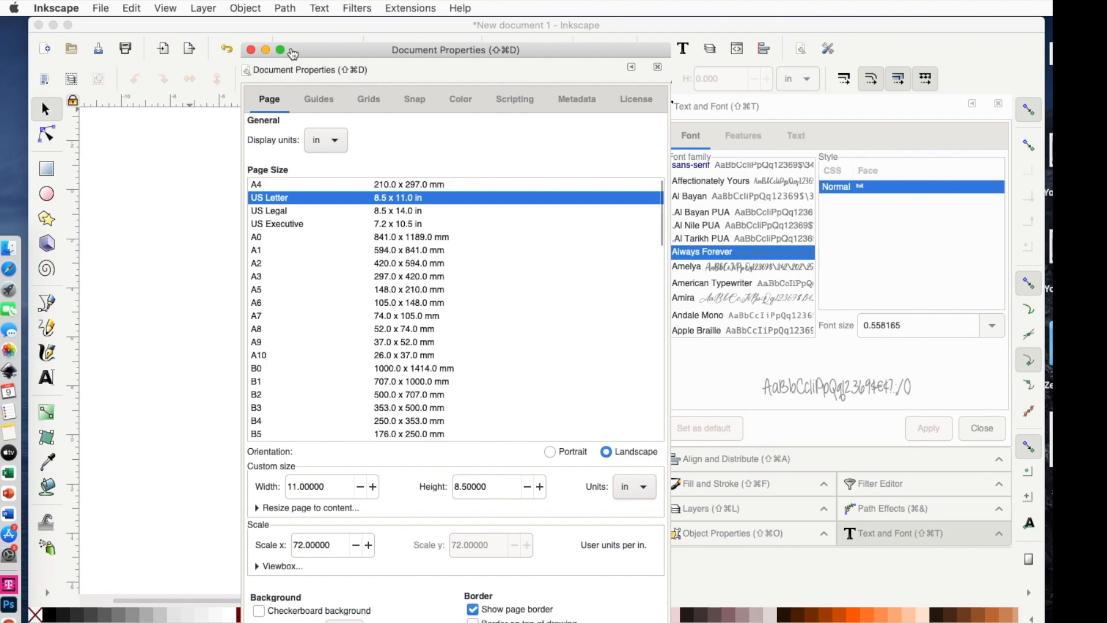
{"action": "left_click", "coordinate": [250, 50]}
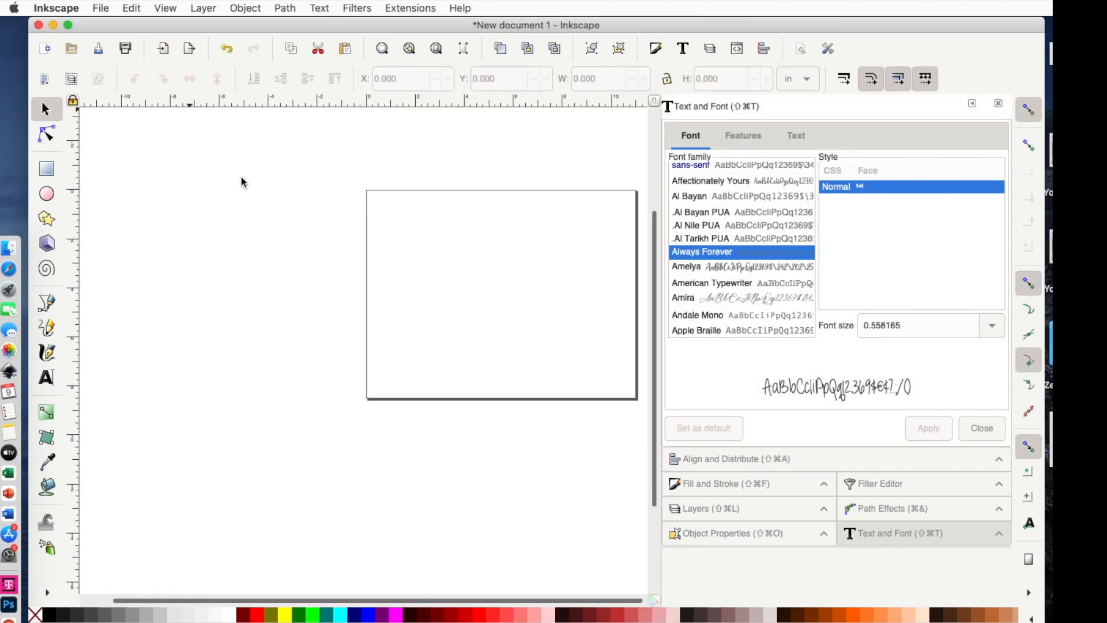
{"action": "scroll", "coordinate": [274, 363], "scroll_direction": "right", "scroll_amount": 4}
{"action": "scroll", "coordinate": [274, 363], "scroll_direction": "up", "scroll_amount": 1}
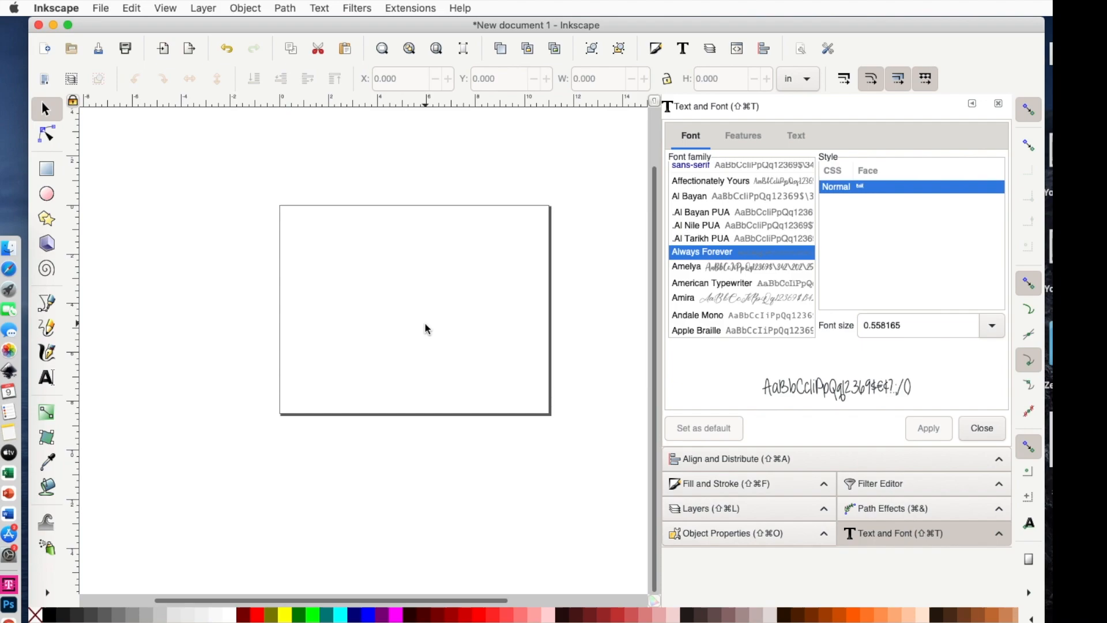
Close the document without saving, close the Applications window and relaunch Inkscape with a blank document
{"action": "left_click", "coordinate": [39, 25]}
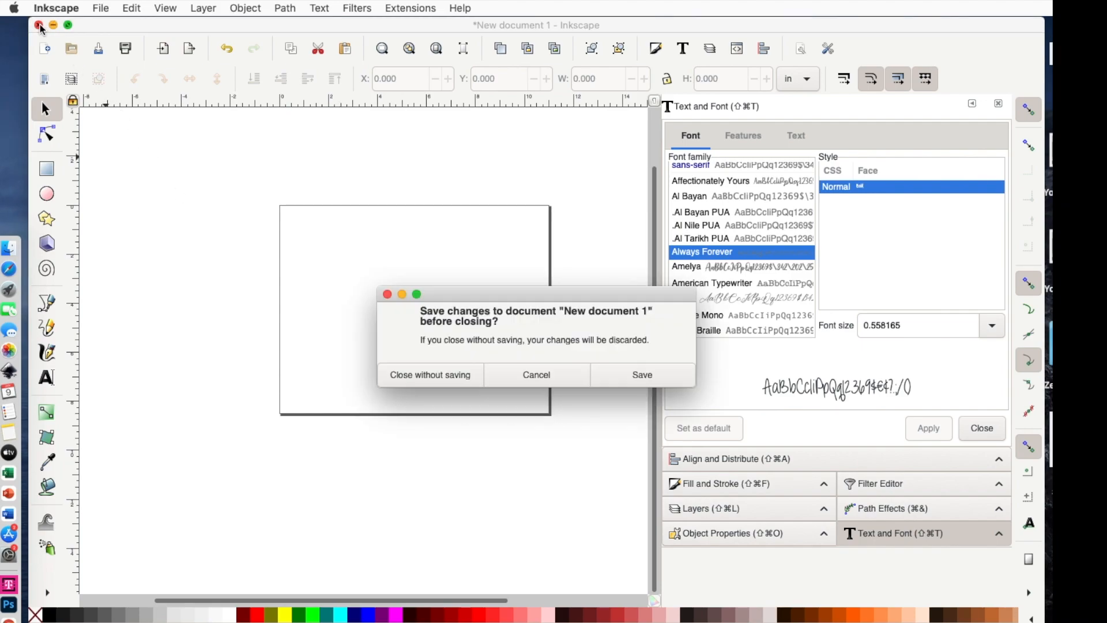
{"action": "left_click", "coordinate": [442, 380]}
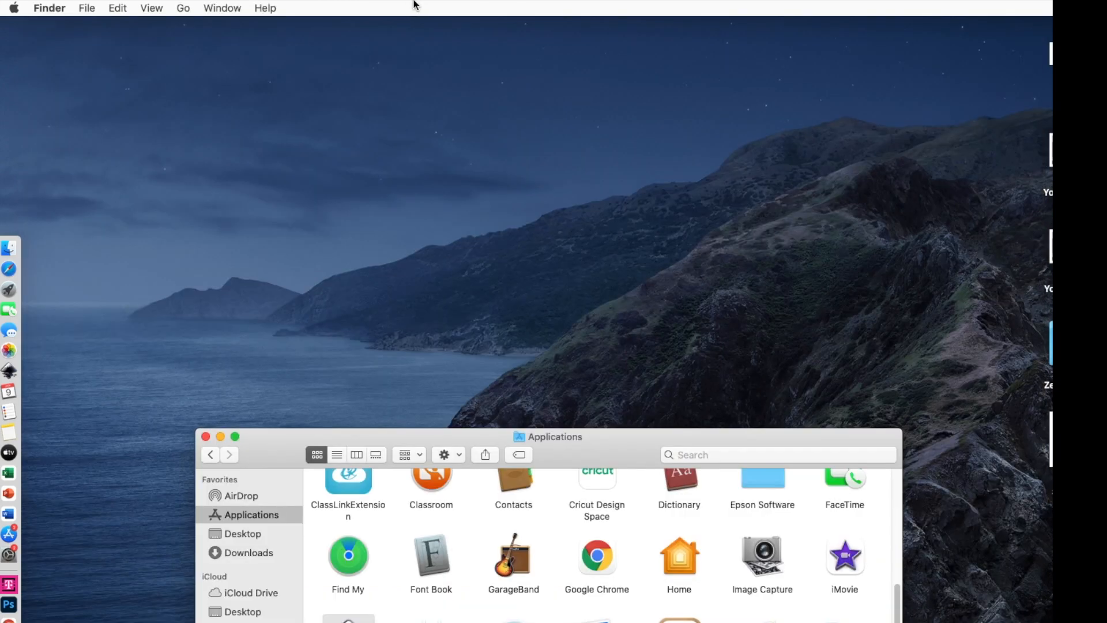
{"action": "left_click", "coordinate": [206, 437]}
{"action": "left_click", "coordinate": [13, 372]}
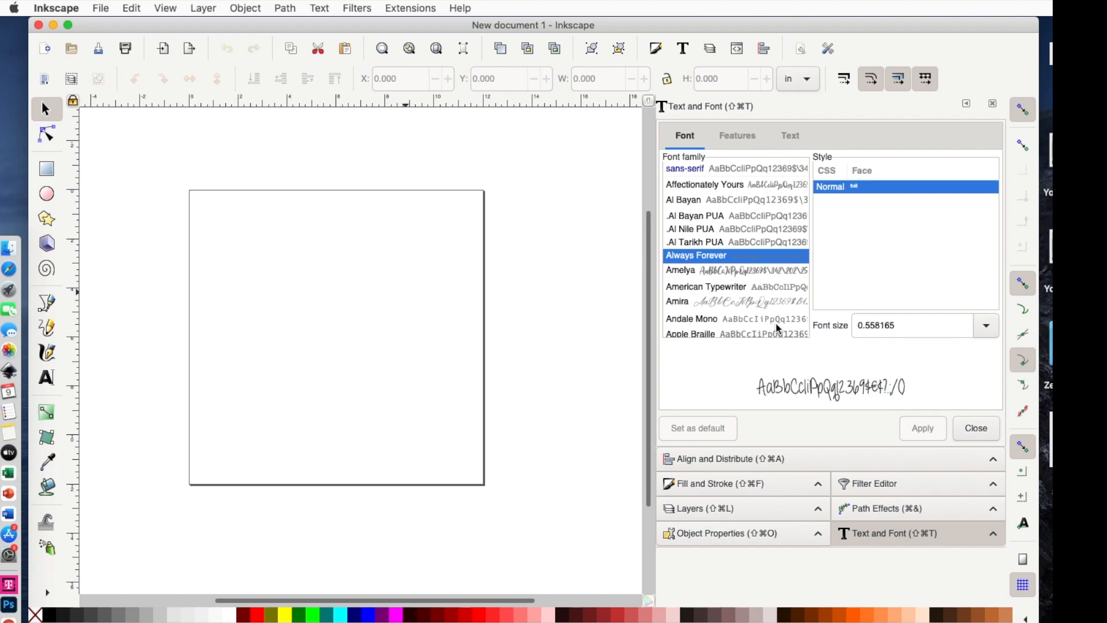
Switch to Safari, search Google Images for heart and narrow the results to clipart
{"action": "left_click", "coordinate": [11, 271]}
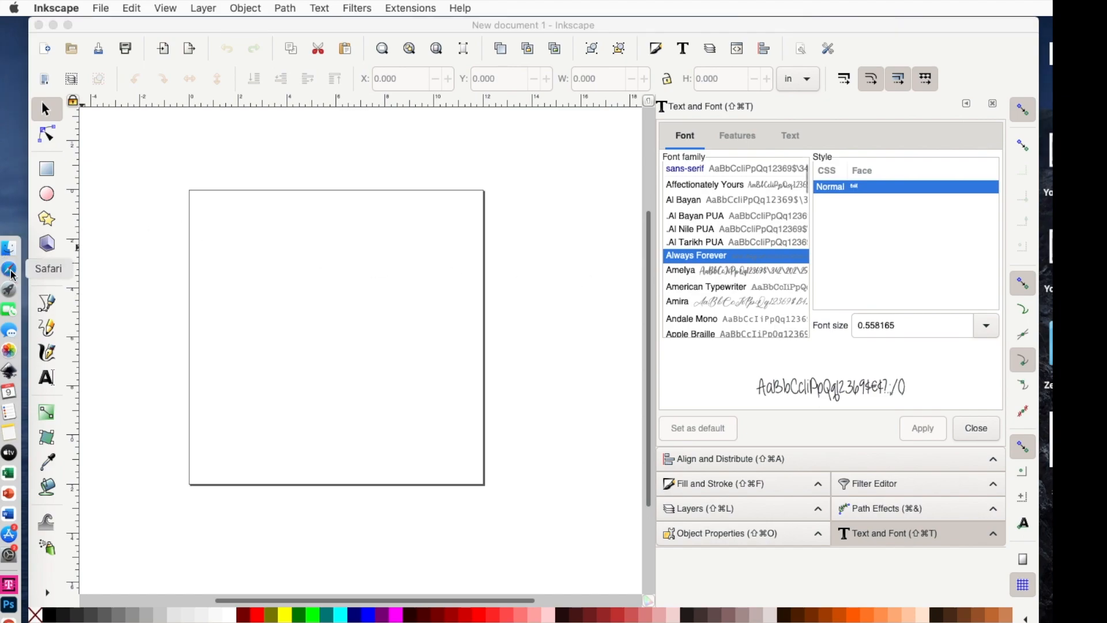
{"action": "type", "text": "heart"}
{"action": "key", "text": "Return"}
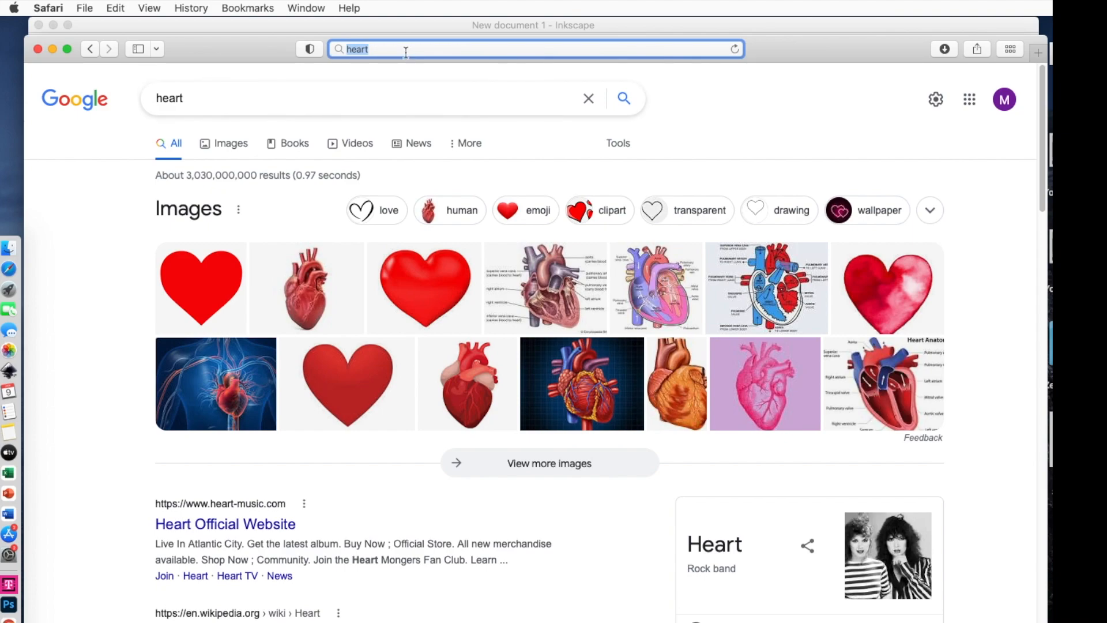
{"action": "left_click", "coordinate": [234, 145]}
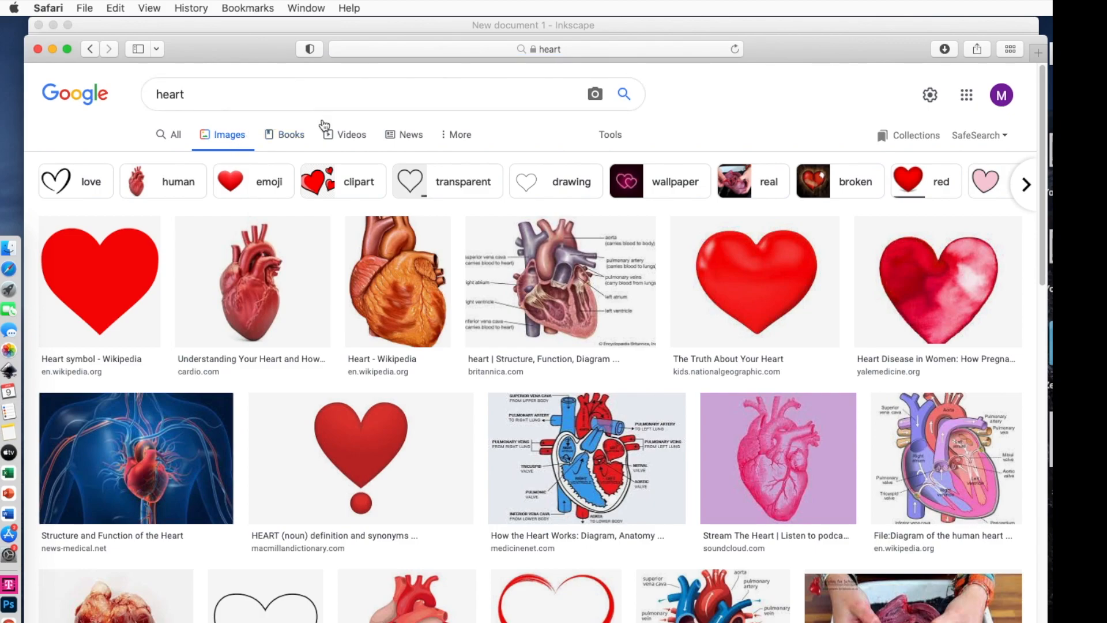
{"action": "left_click", "coordinate": [352, 181]}
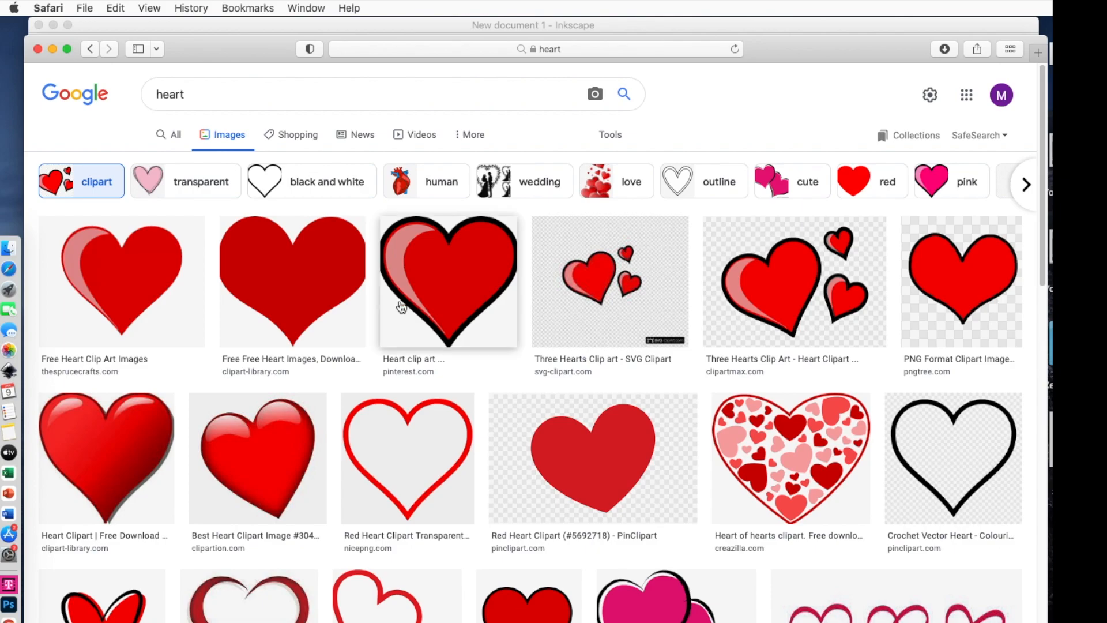
Save the solid black heart clipart from kindpng.com to the desktop and close the browser window
{"action": "scroll", "coordinate": [430, 361], "scroll_direction": "down", "scroll_amount": 6}
{"action": "scroll", "coordinate": [431, 365], "scroll_direction": "down", "scroll_amount": 5}
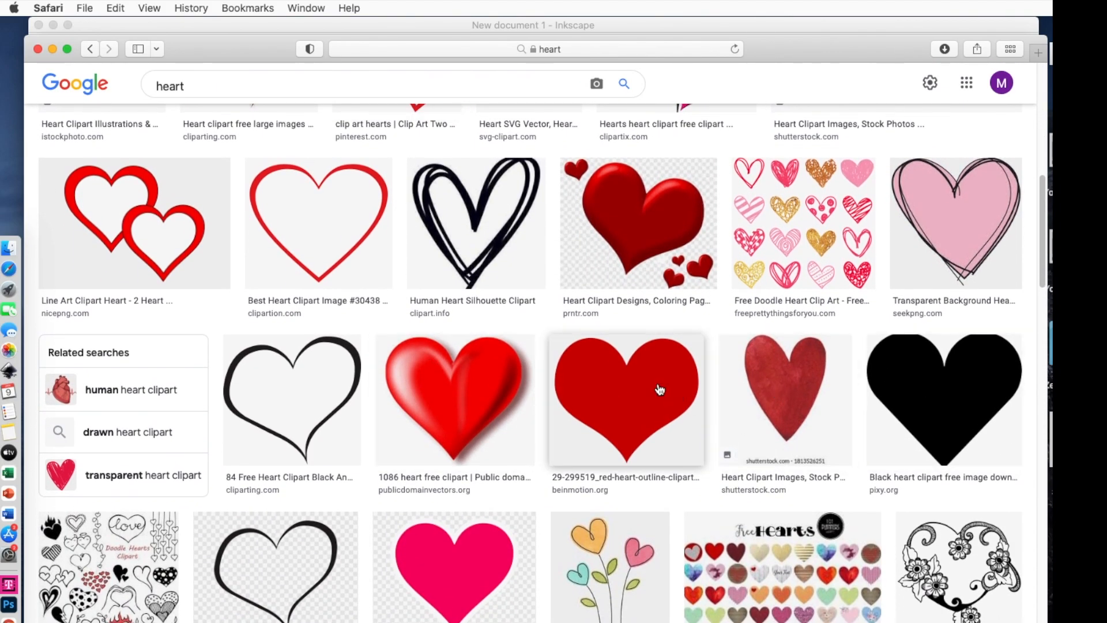
{"action": "scroll", "coordinate": [984, 408], "scroll_direction": "down", "scroll_amount": 10}
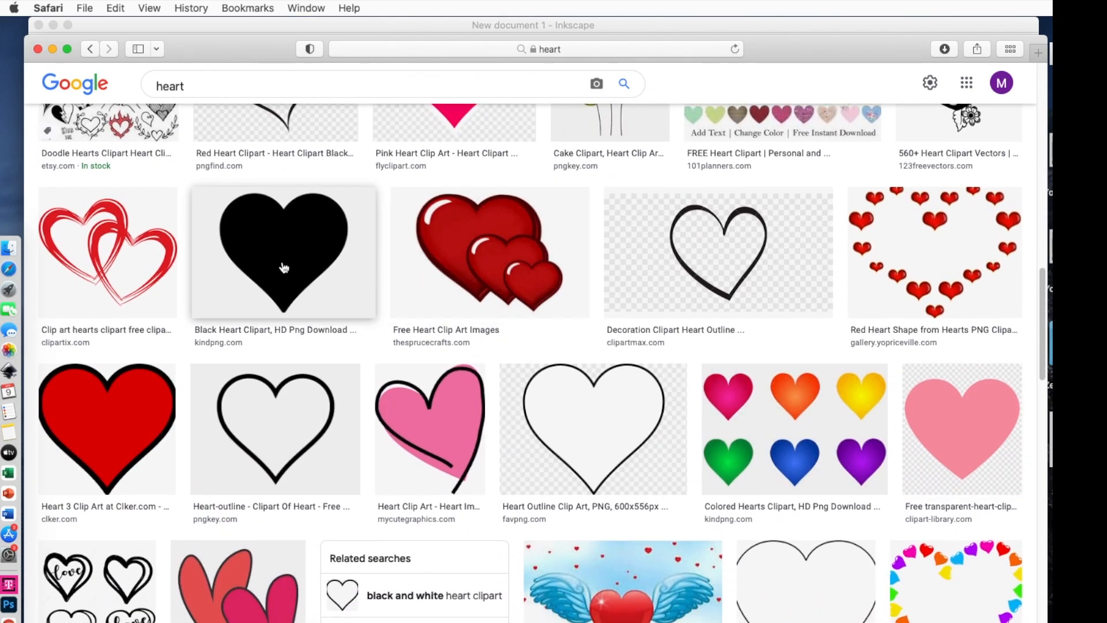
{"action": "left_click_drag", "start_coordinate": [284, 251], "coordinate": [1061, 259]}
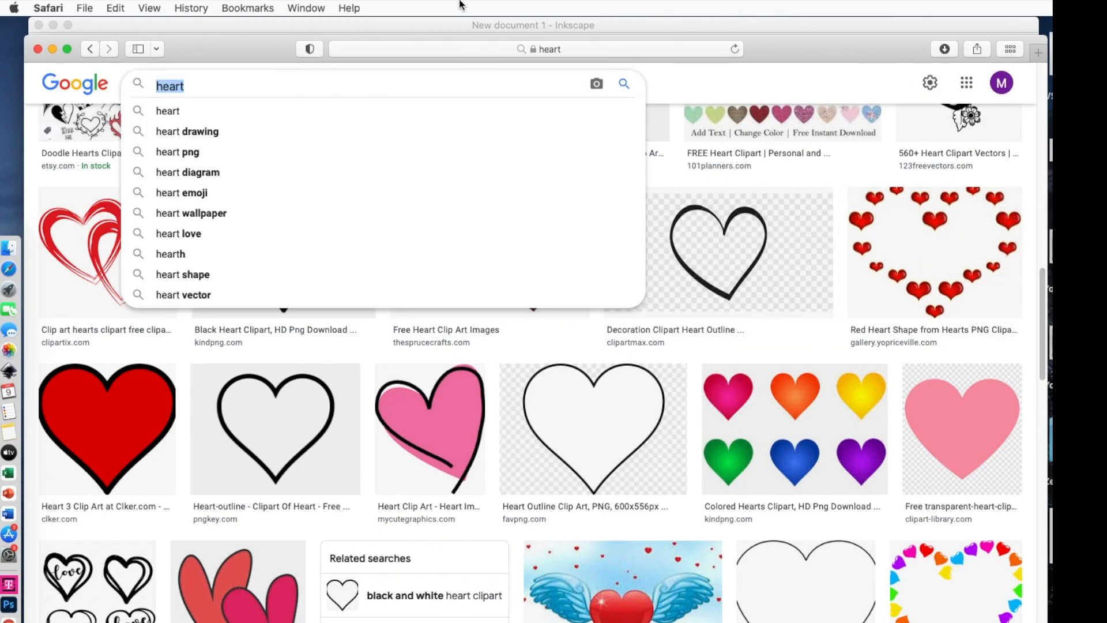
{"action": "left_click", "coordinate": [37, 50]}
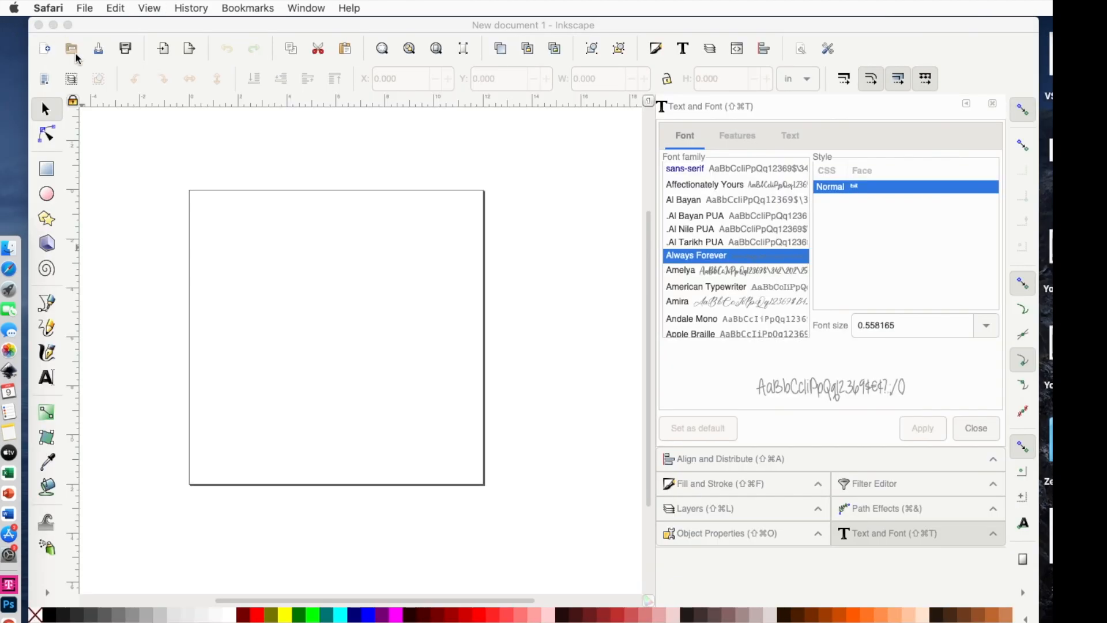
Switch back to Inkscape and set the blank document's page to US Letter 8.5 x 11.0 in, landscape
{"action": "left_click", "coordinate": [87, 8]}
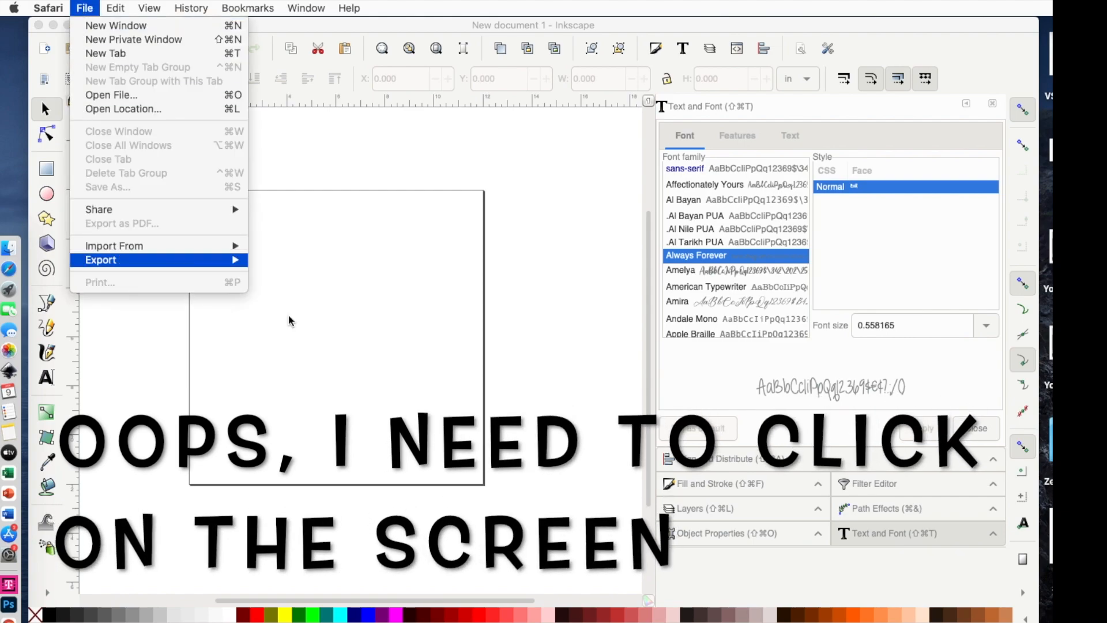
{"action": "left_click", "coordinate": [341, 362]}
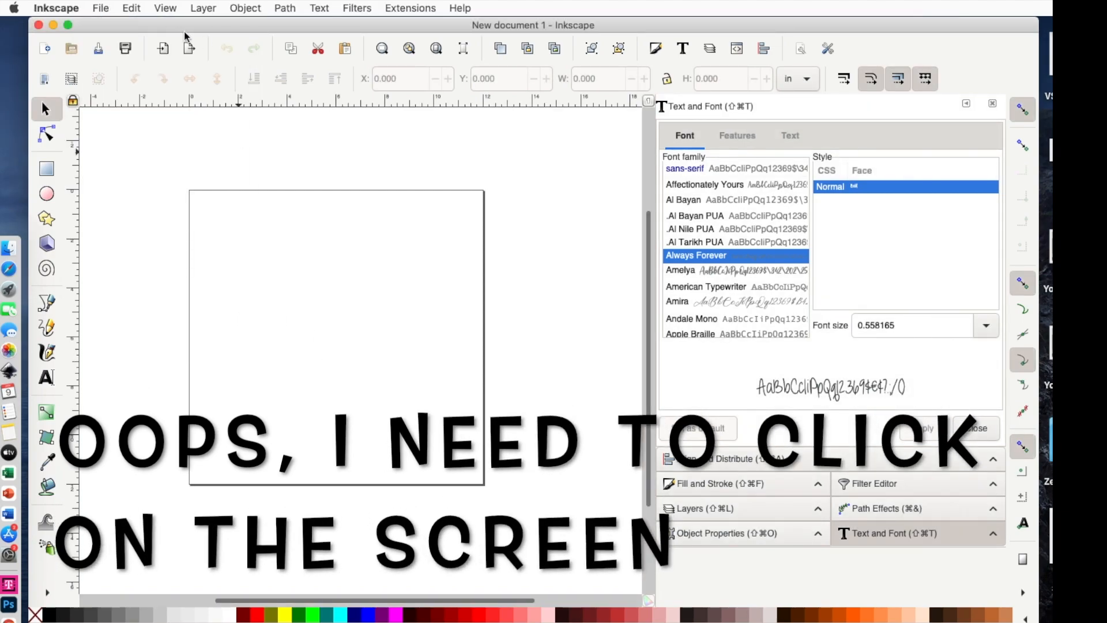
{"action": "left_click", "coordinate": [101, 8]}
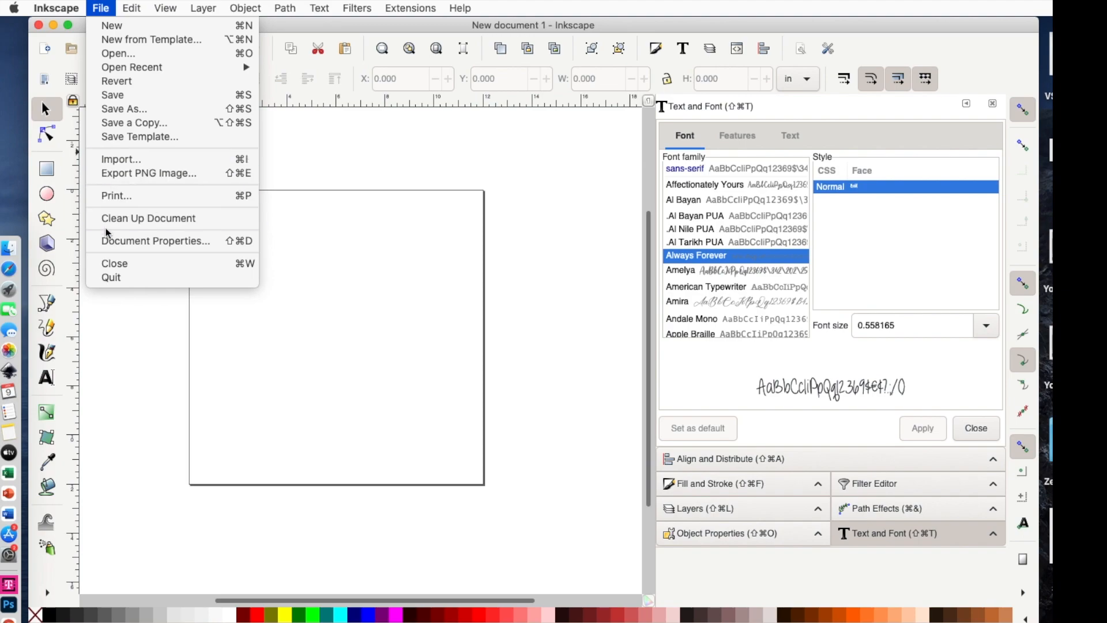
{"action": "left_click", "coordinate": [106, 241]}
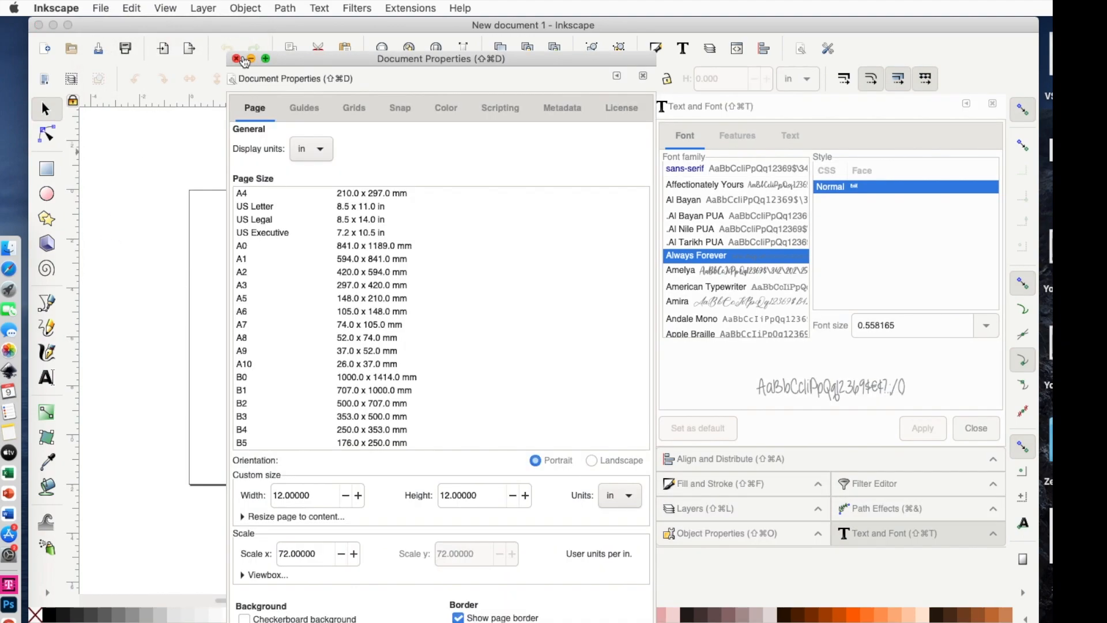
{"action": "left_click", "coordinate": [392, 207]}
{"action": "left_click", "coordinate": [591, 460]}
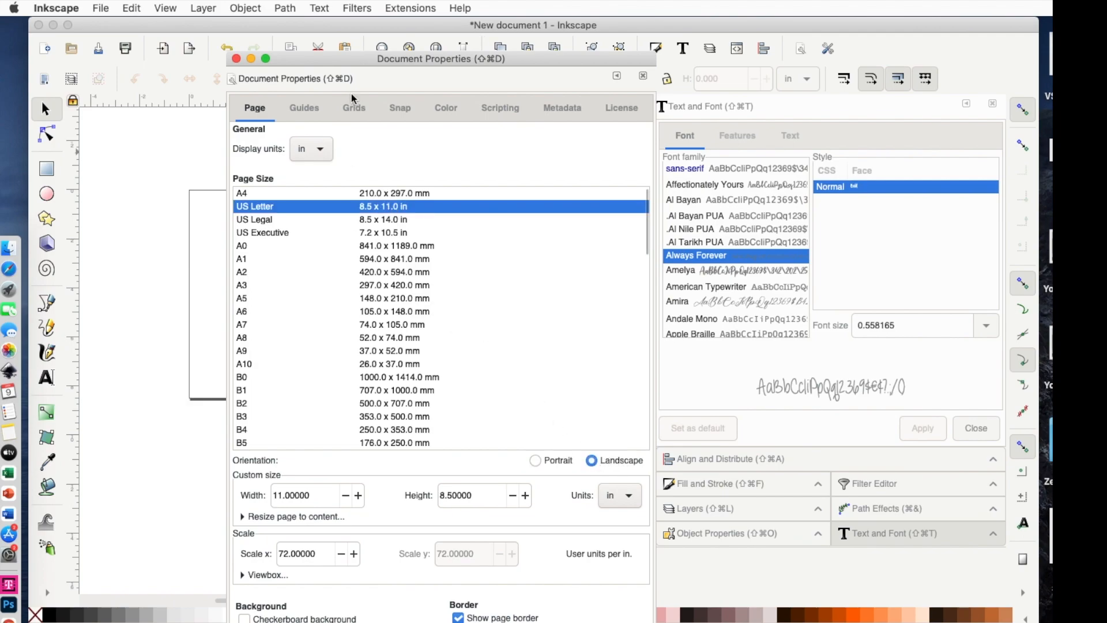
{"action": "left_click", "coordinate": [236, 59]}
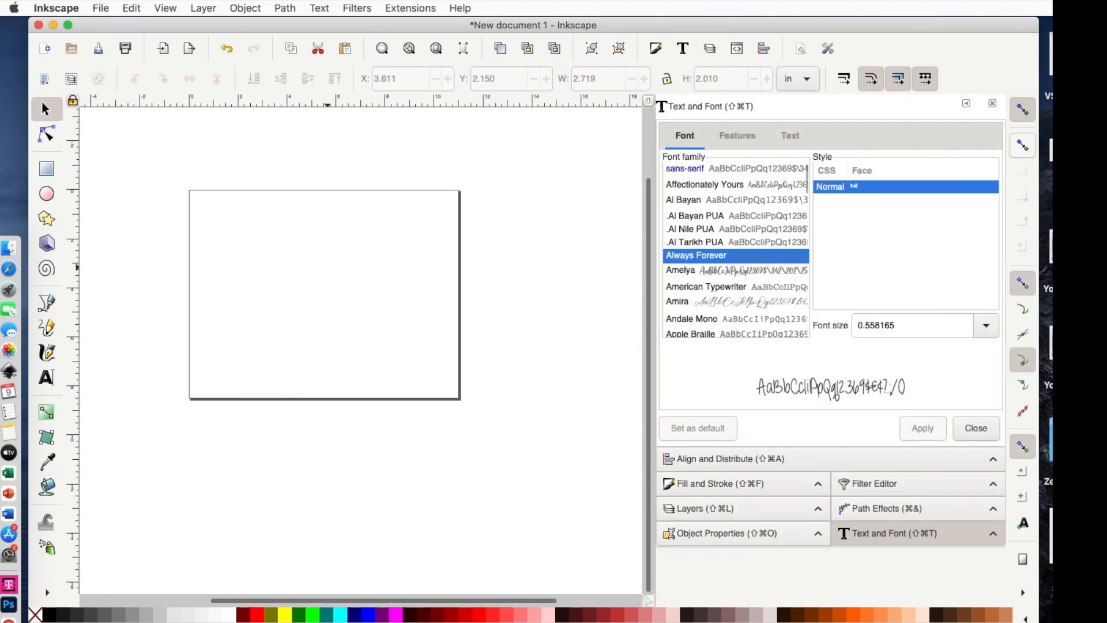
Import the saved heart image as an embedded bitmap and enlarge it with locked proportions to about 7.87 x 5.82 in on the page
{"action": "left_click_drag", "start_coordinate": [1035, 248], "coordinate": [282, 296]}
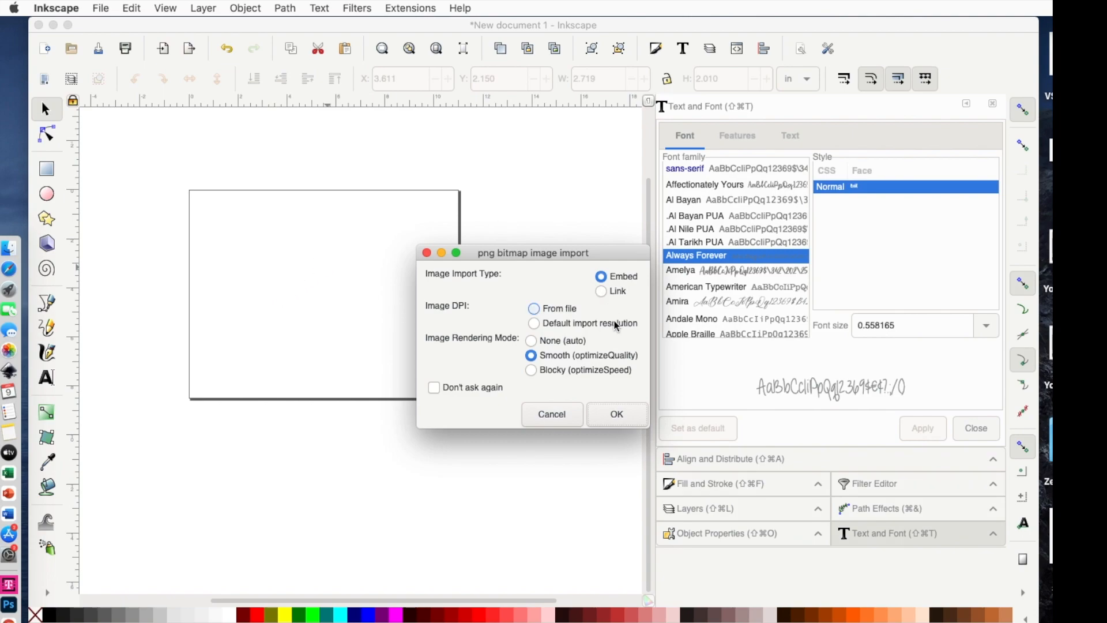
{"action": "left_click", "coordinate": [624, 413]}
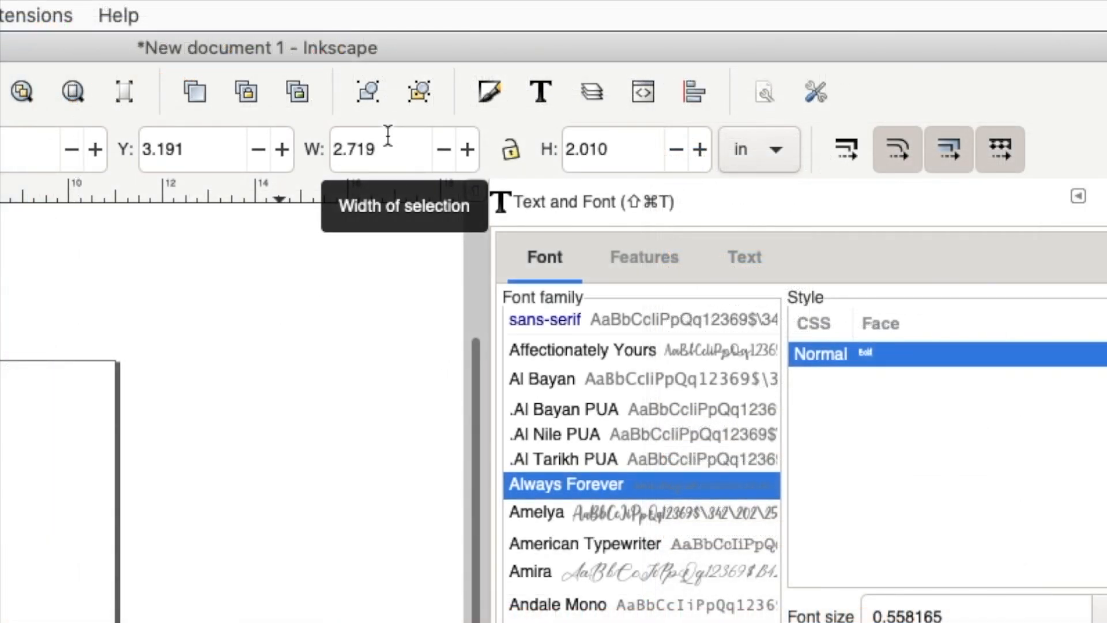
{"action": "left_click", "coordinate": [509, 151]}
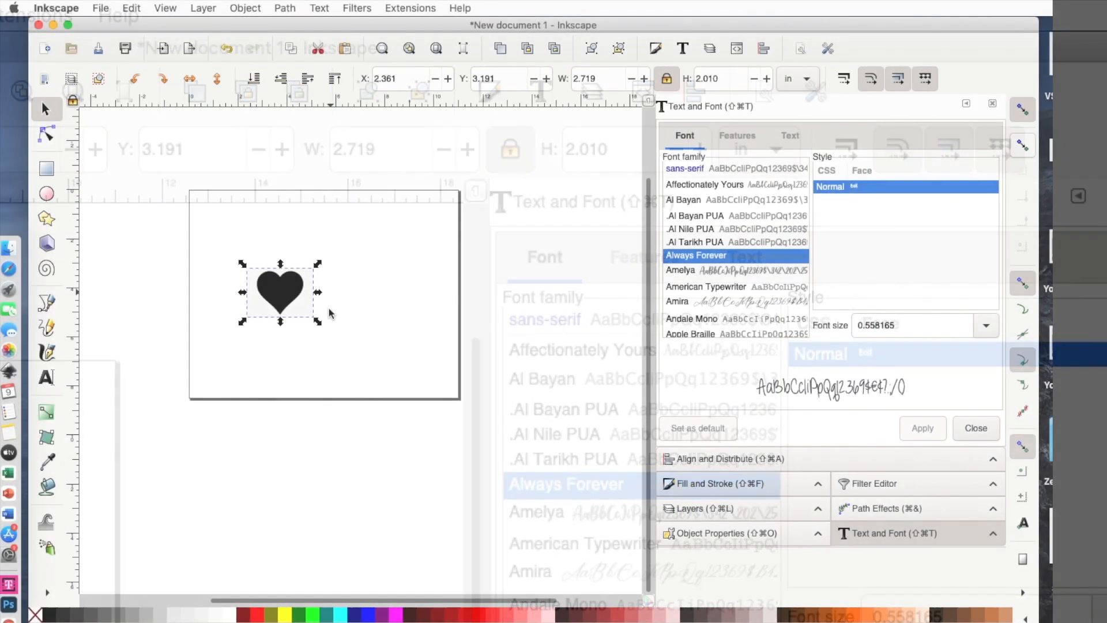
{"action": "left_click_drag", "start_coordinate": [320, 322], "coordinate": [448, 437]}
{"action": "left_click_drag", "start_coordinate": [358, 330], "coordinate": [325, 271]}
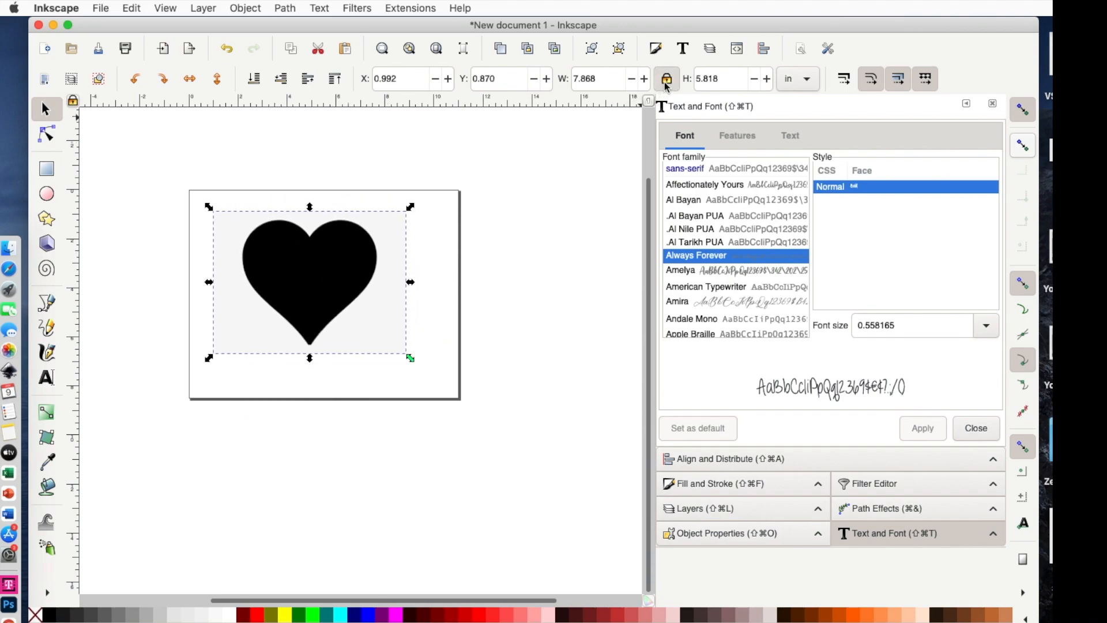
Stretch the heart image to about 12.21 in wide and about 8.50 in high, and undo both changes
{"action": "left_click_drag", "start_coordinate": [410, 282], "coordinate": [520, 306]}
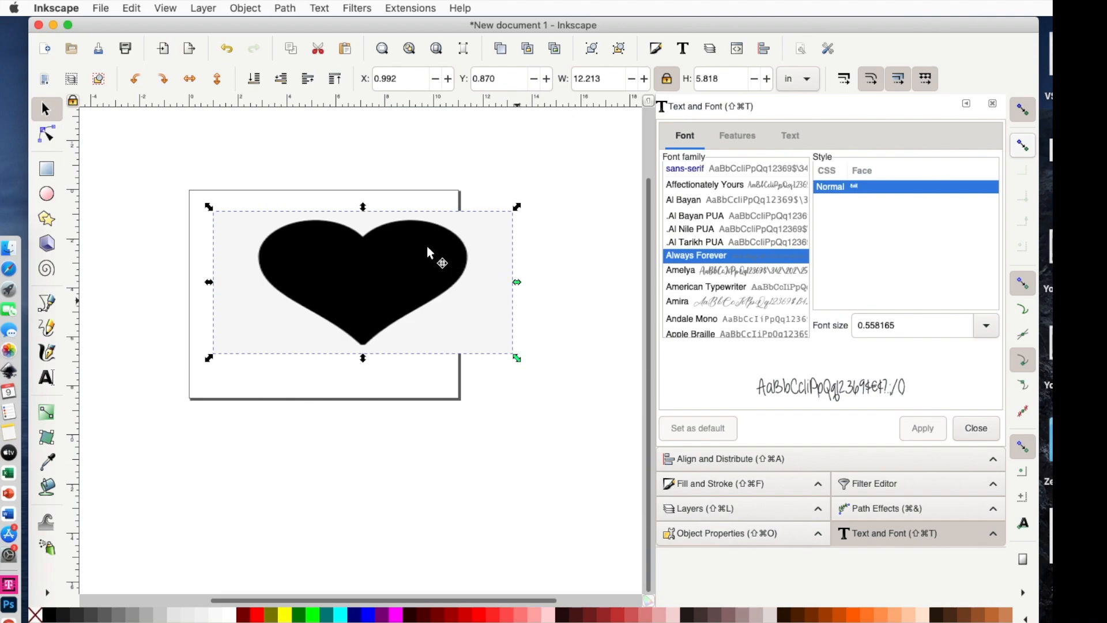
{"action": "left_click_drag", "start_coordinate": [363, 206], "coordinate": [374, 143]}
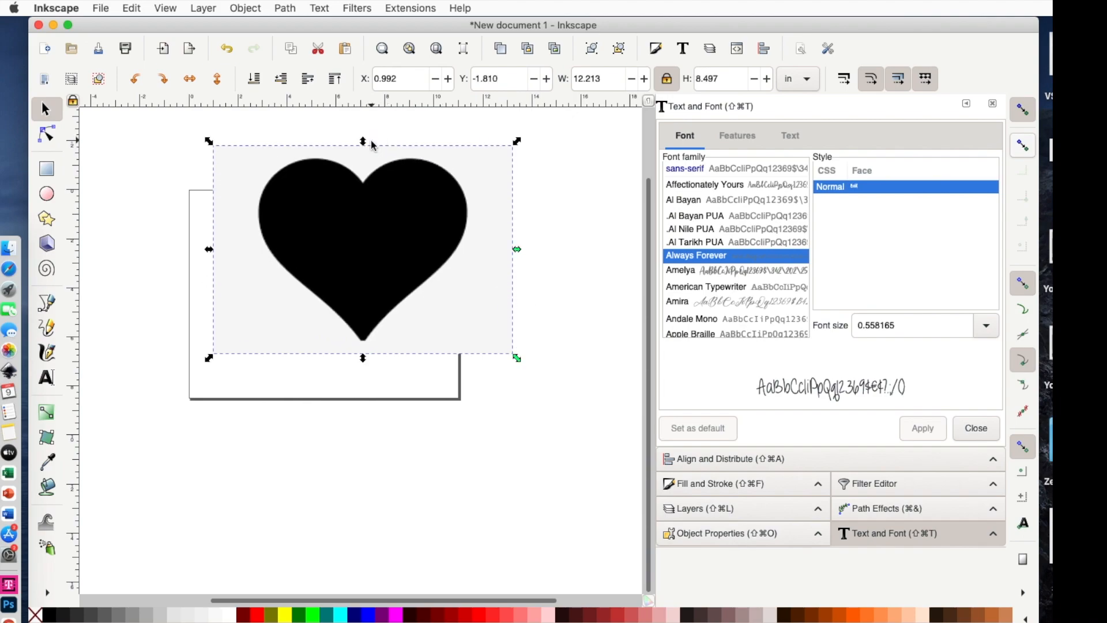
{"action": "left_click", "coordinate": [226, 49]}
{"action": "left_click", "coordinate": [226, 49]}
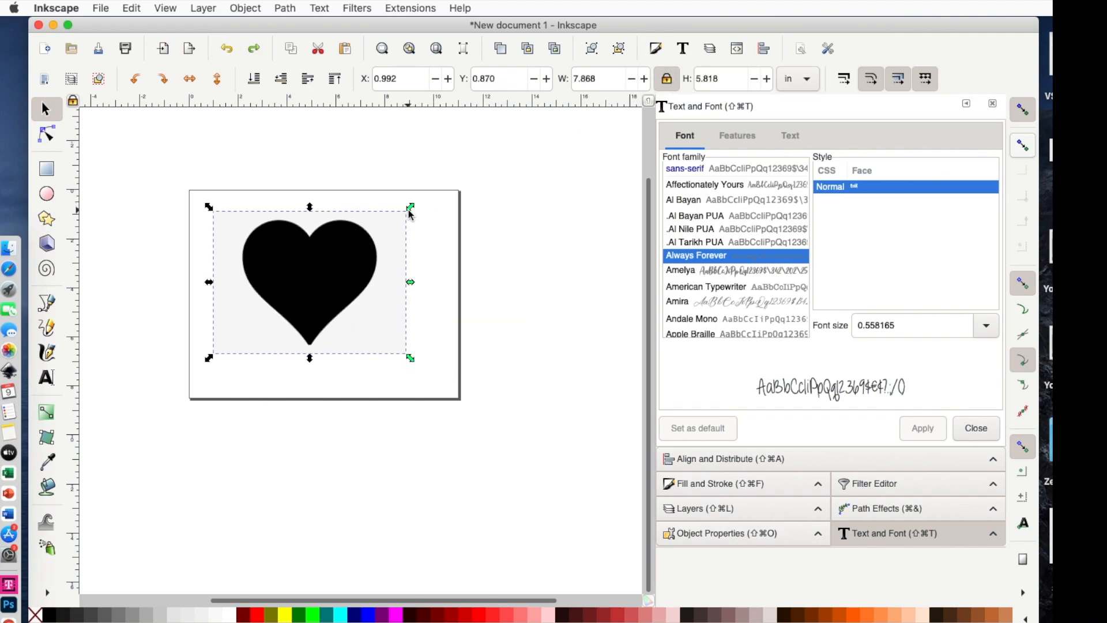
Enlarge the heart image proportionally to about 9.64 x 7.13 in
{"action": "left_click_drag", "start_coordinate": [410, 206], "coordinate": [467, 175]}
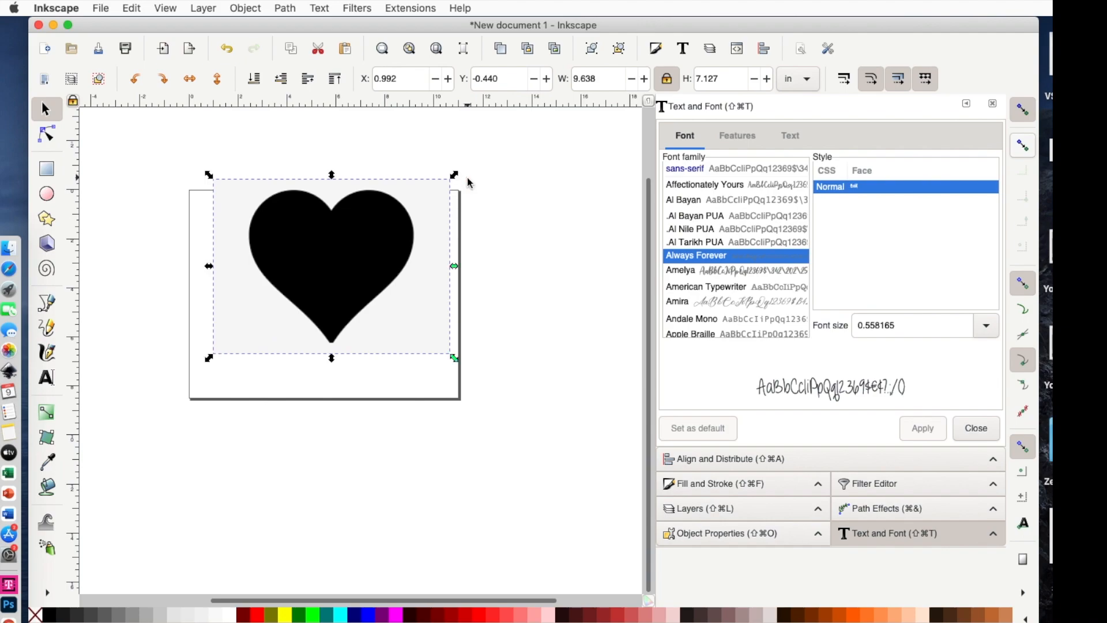
Trace the heart image as a single brightness-cutoff scan with threshold 0.450, and move the traced heart to the lower left off the original
{"action": "left_click", "coordinate": [287, 10]}
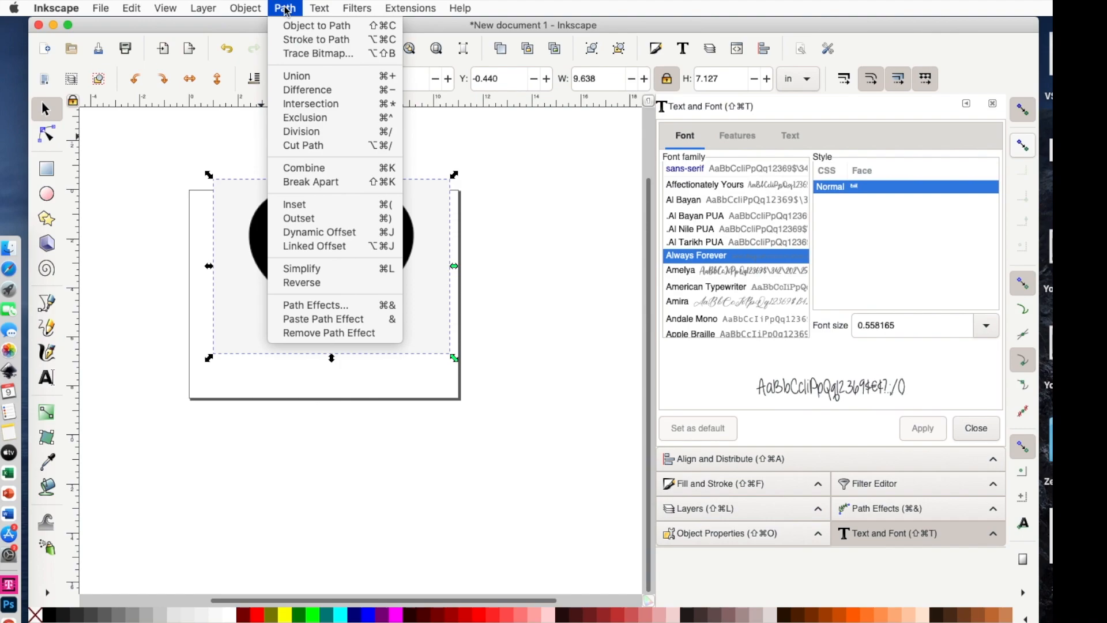
{"action": "left_click", "coordinate": [294, 54]}
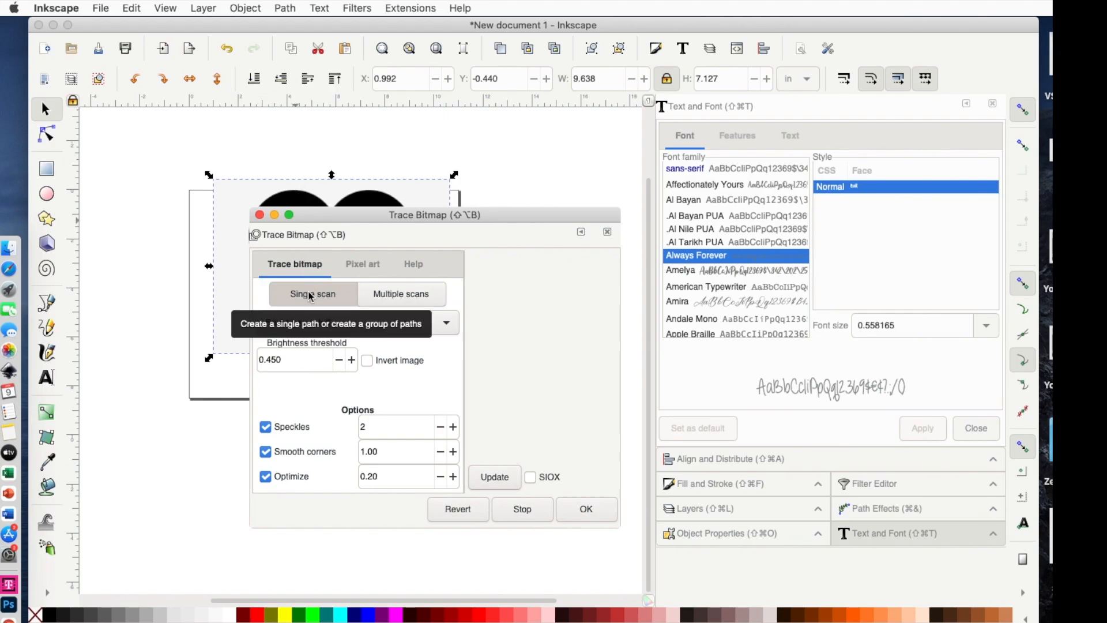
{"action": "left_click", "coordinate": [586, 510]}
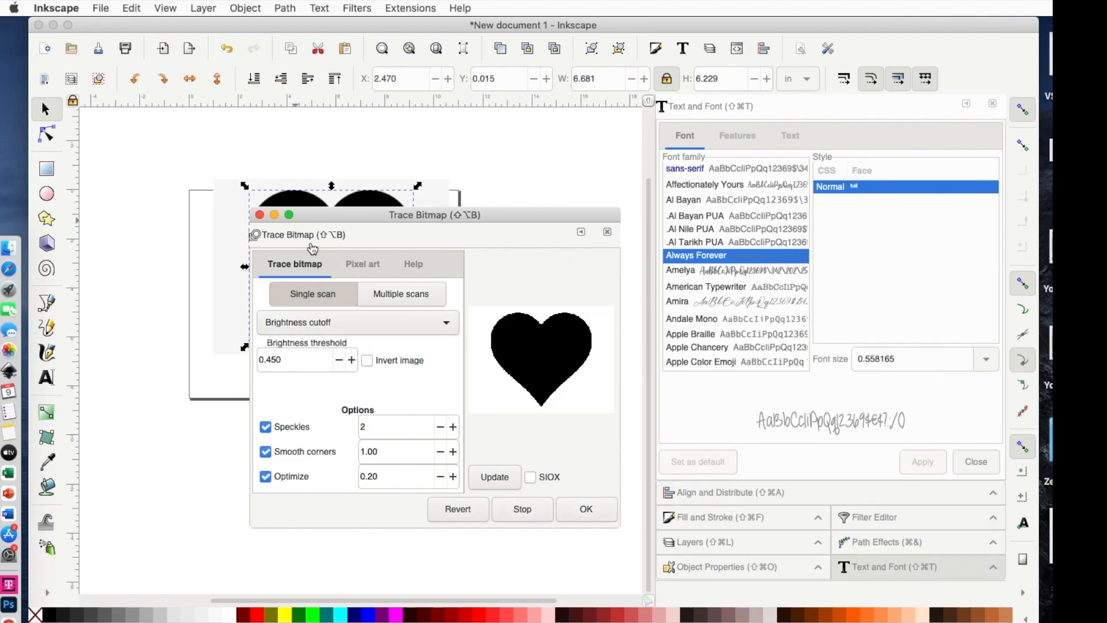
{"action": "left_click", "coordinate": [259, 215]}
{"action": "mouse_move", "coordinate": [279, 272]}
{"action": "left_mouse_down"}
{"action": "mouse_move", "coordinate": [216, 354]}
{"action": "mouse_move", "coordinate": [248, 297]}
{"action": "mouse_move", "coordinate": [203, 387]}
{"action": "left_mouse_up"}
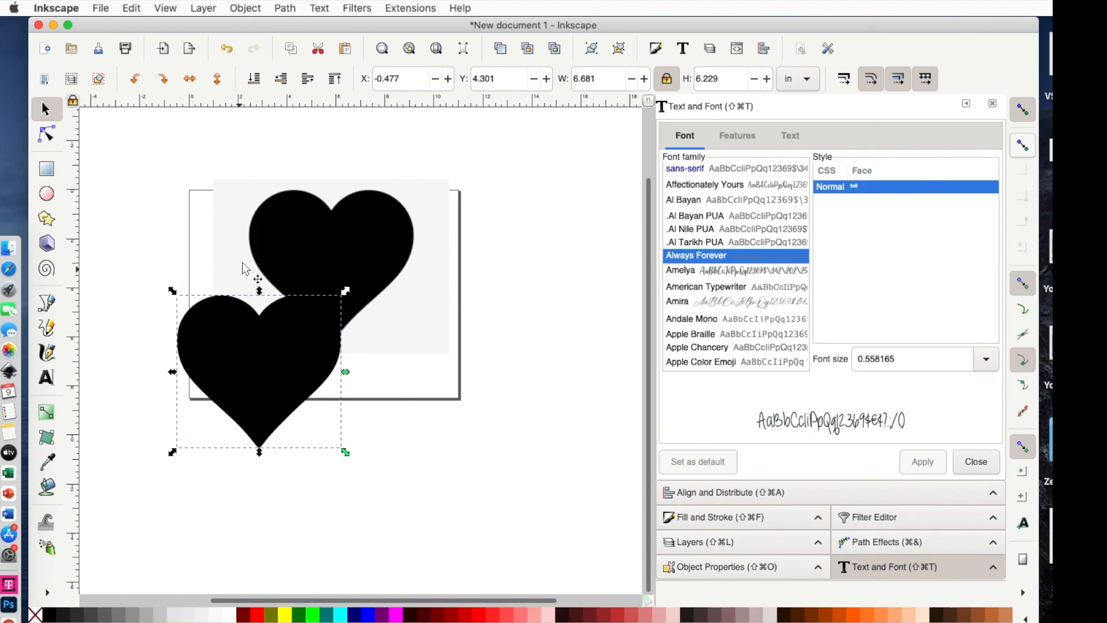
Check the original heart bitmap for editable nodes and delete it, keeping only the traced heart
{"action": "left_click", "coordinate": [258, 211]}
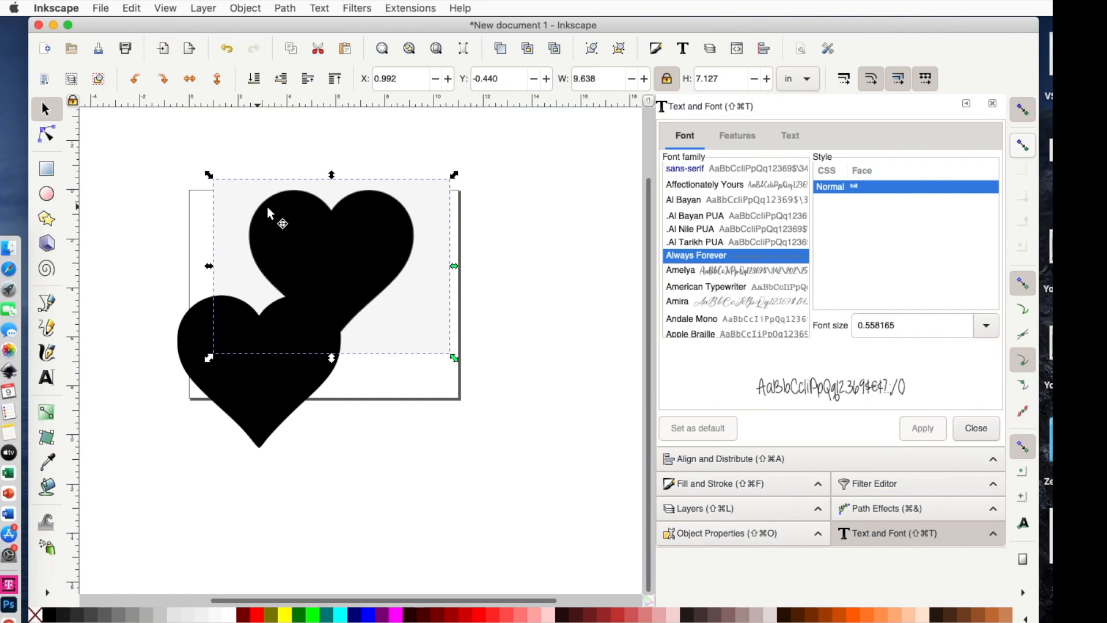
{"action": "left_click", "coordinate": [364, 226]}
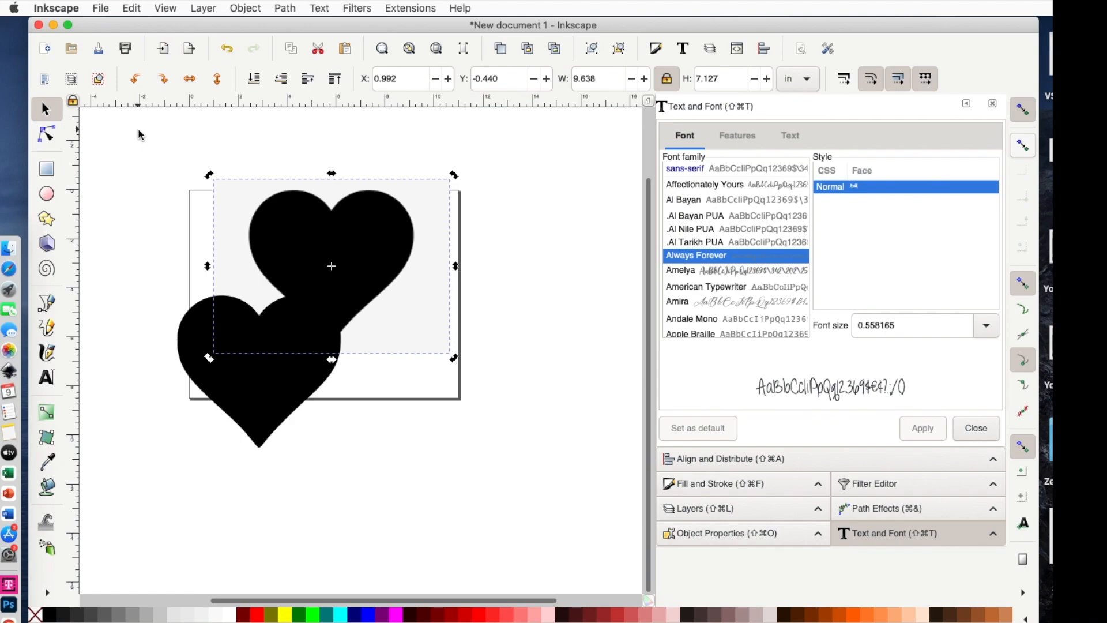
{"action": "left_click", "coordinate": [47, 136]}
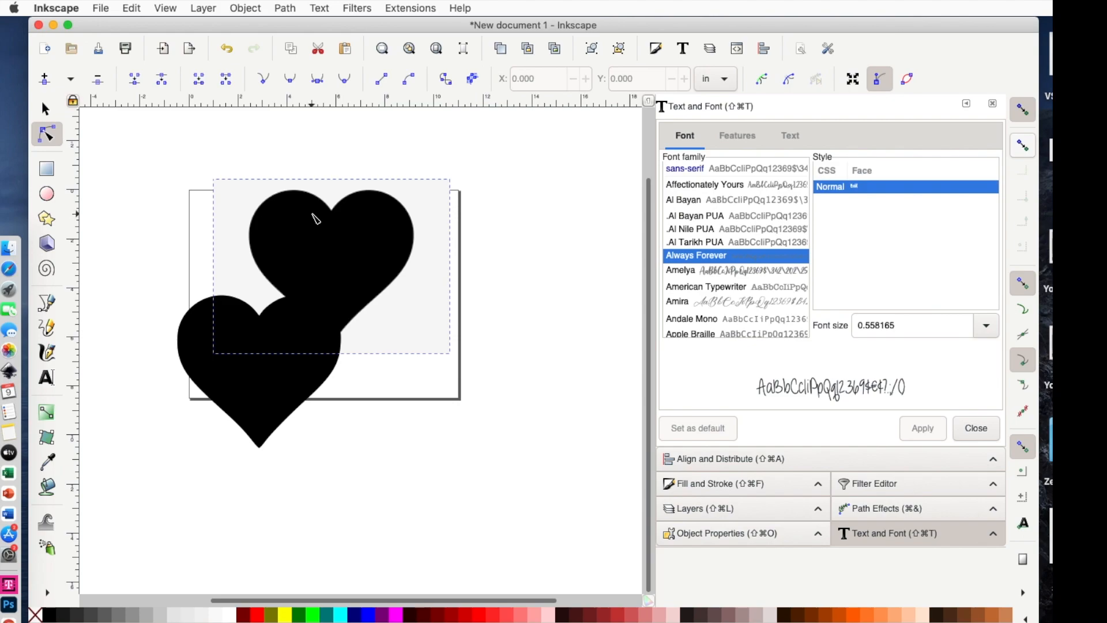
{"action": "left_click", "coordinate": [53, 108]}
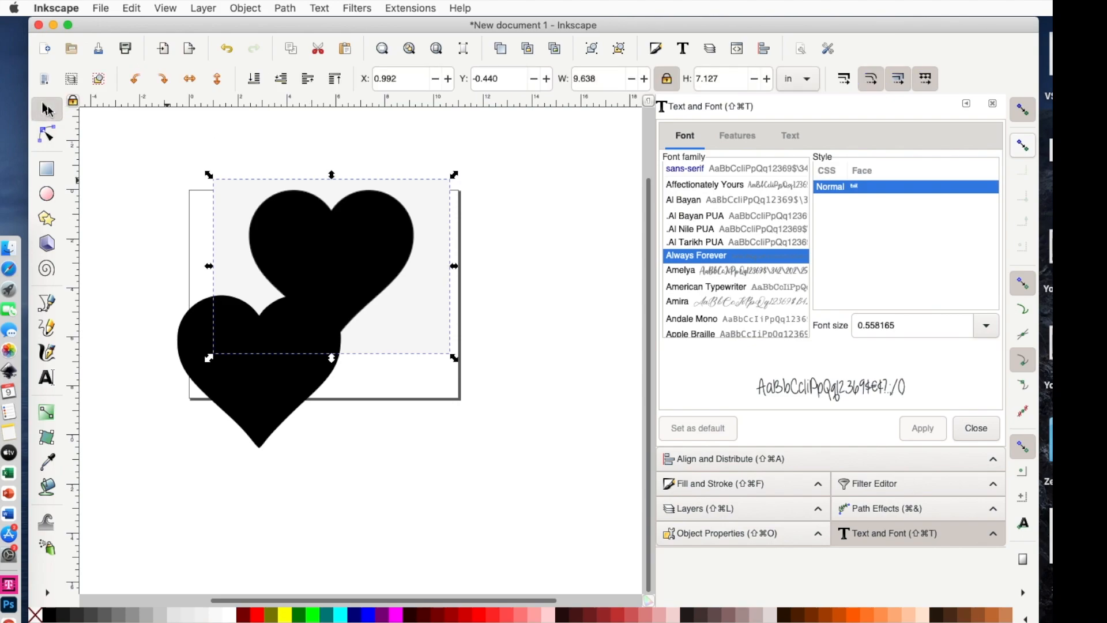
{"action": "left_click", "coordinate": [340, 255]}
{"action": "key", "text": "Delete"}
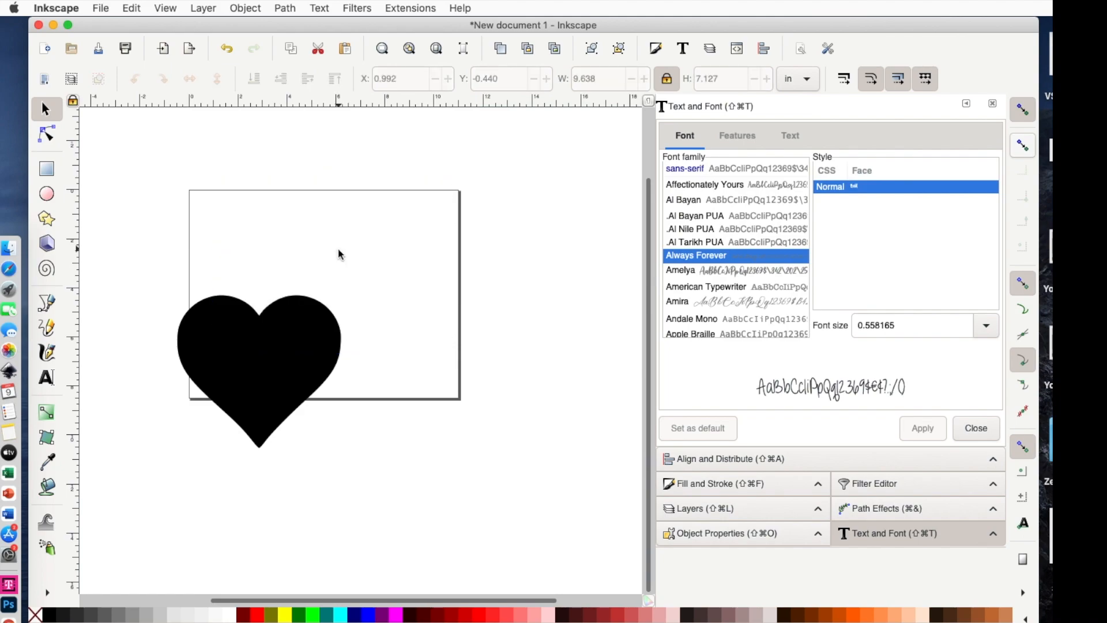
Display the traced heart's path nodes to inspect its vector outline
{"action": "left_click", "coordinate": [280, 359]}
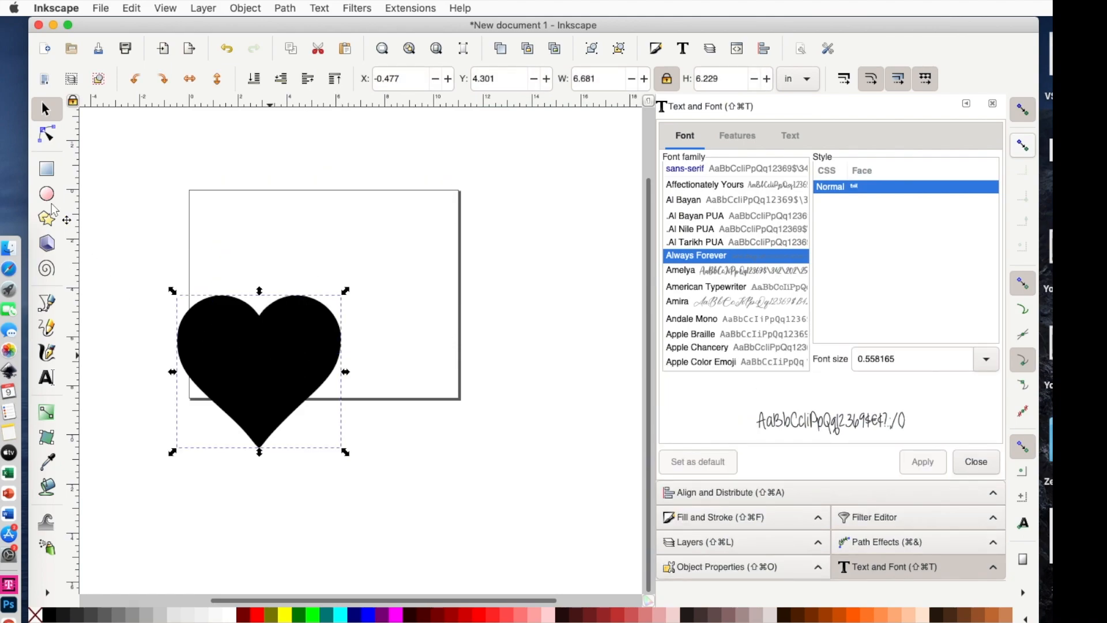
{"action": "left_click", "coordinate": [50, 136]}
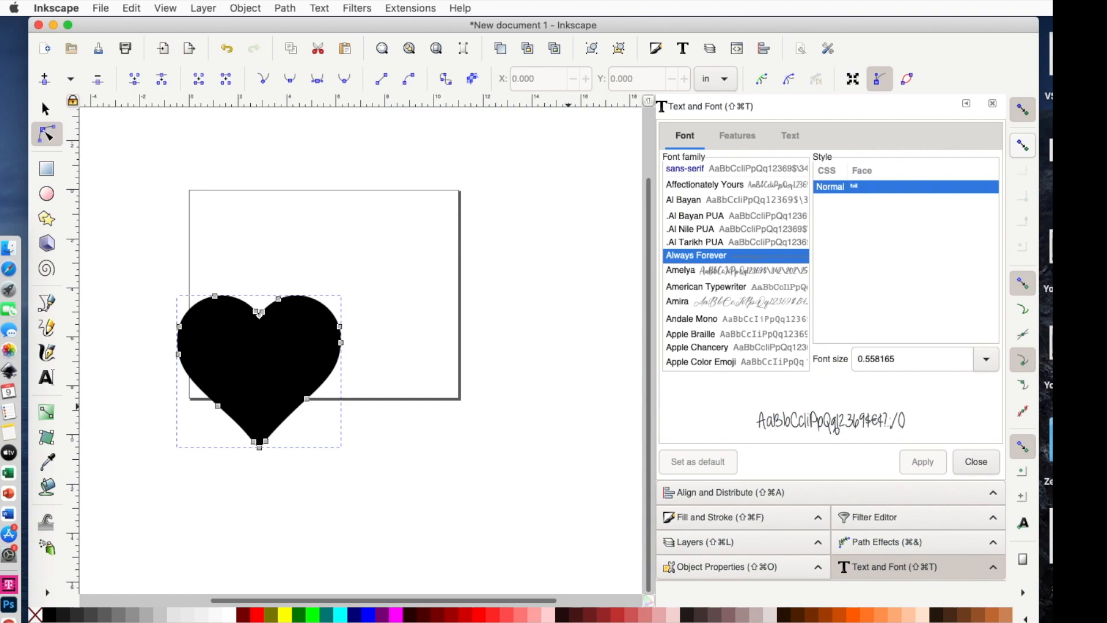
Import the pink zebra-stripe image as an embedded bitmap and set its width to 10 in with locked proportions
{"action": "left_click_drag", "start_coordinate": [1048, 533], "coordinate": [293, 194]}
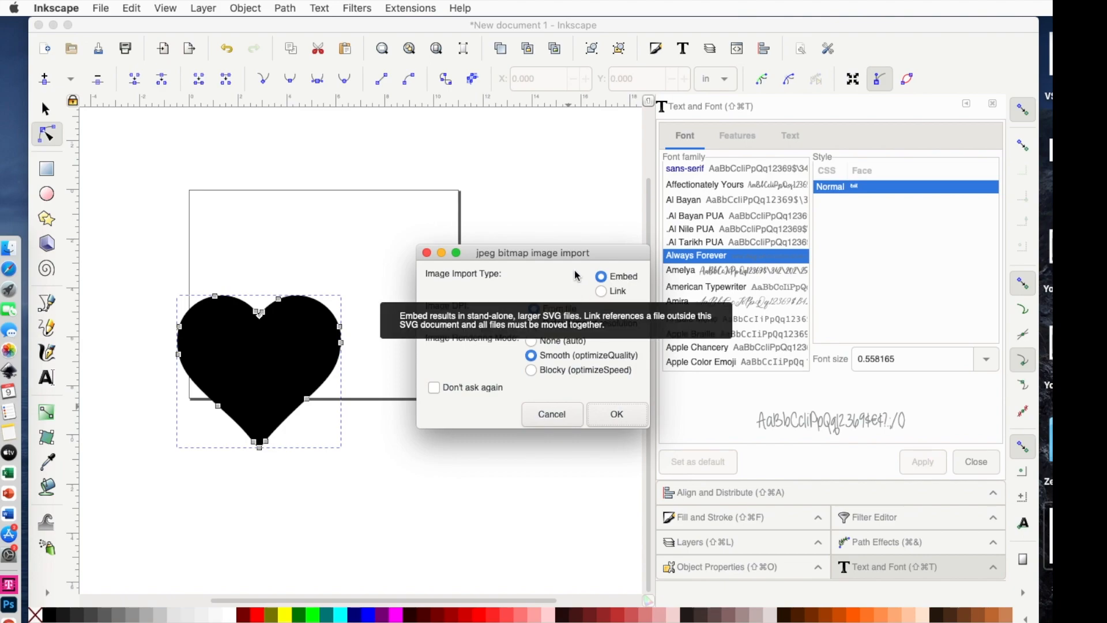
{"action": "left_click", "coordinate": [617, 415]}
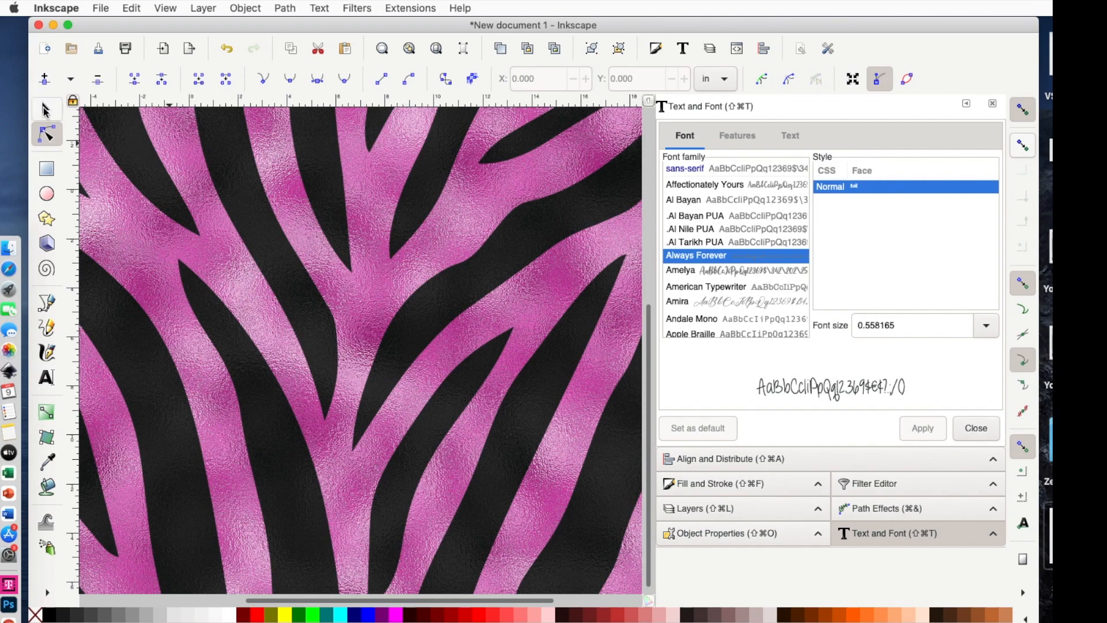
{"action": "left_click", "coordinate": [46, 110]}
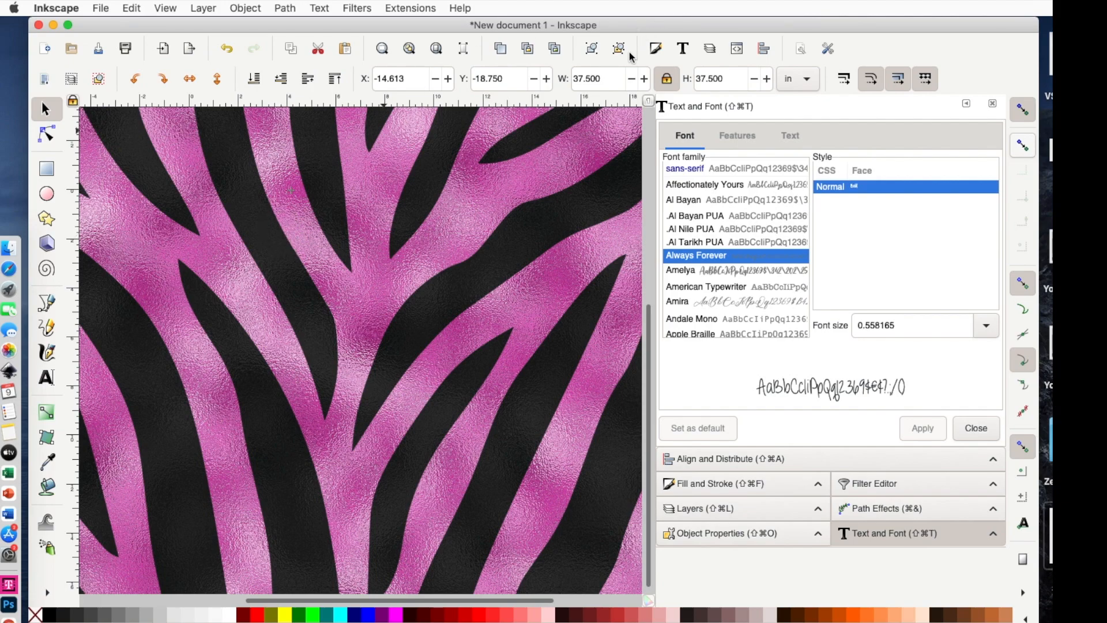
{"action": "left_click", "coordinate": [611, 80]}
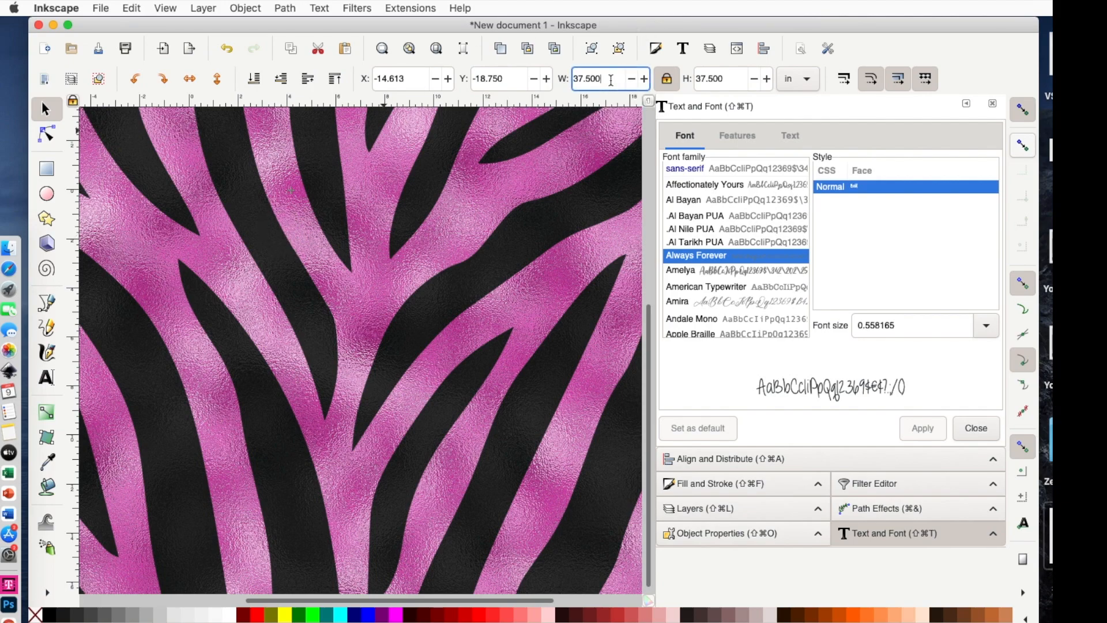
{"action": "key", "text": "BackSpace"}
{"action": "key", "text": "BackSpace"}
{"action": "key", "text": "BackSpace"}
{"action": "key", "text": "BackSpace"}
{"action": "key", "text": "BackSpace"}
{"action": "key", "text": "BackSpace"}
{"action": "type", "text": "10"}
{"action": "key", "text": "Return"}
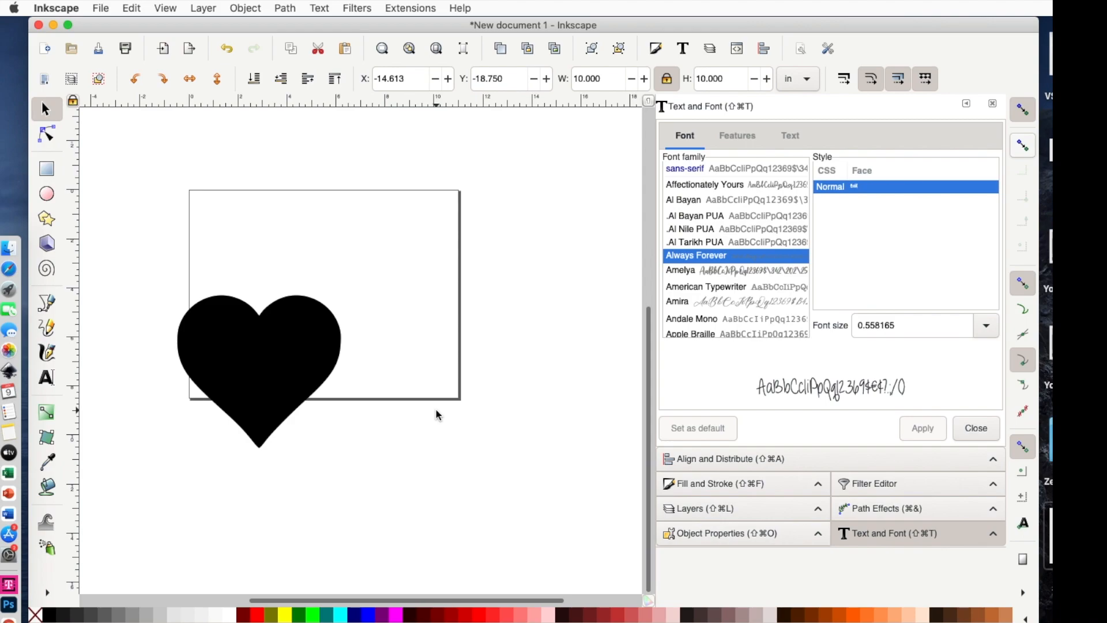
Move the zebra pattern over the page so it overlaps the heart's upper edge, at about X 2.87, Y -4.87 in
{"action": "key", "text": "minus"}
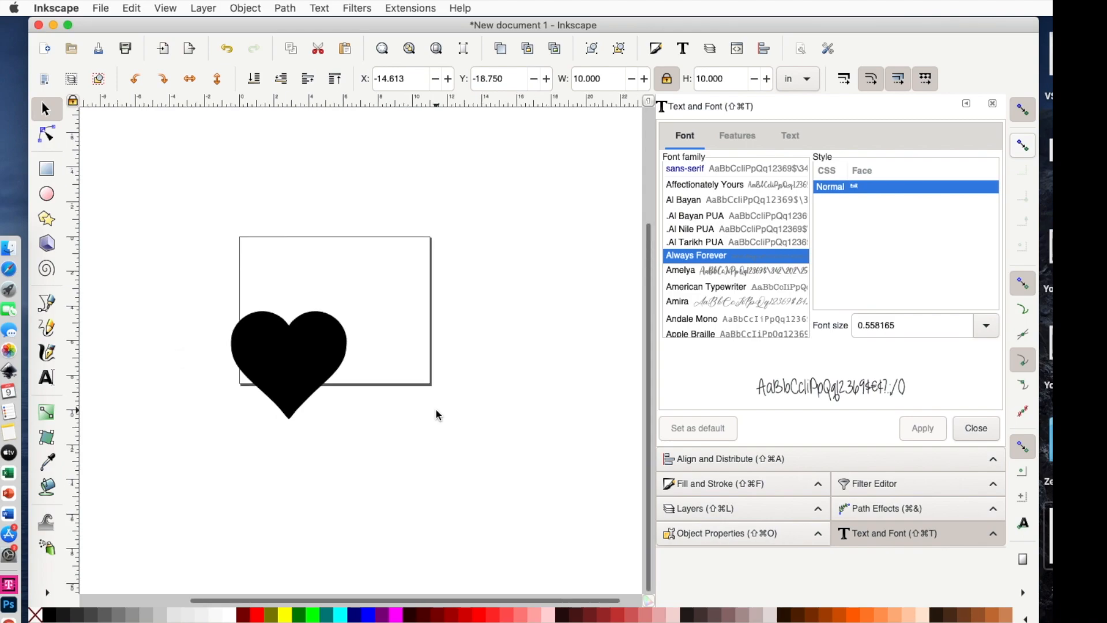
{"action": "key", "text": "minus"}
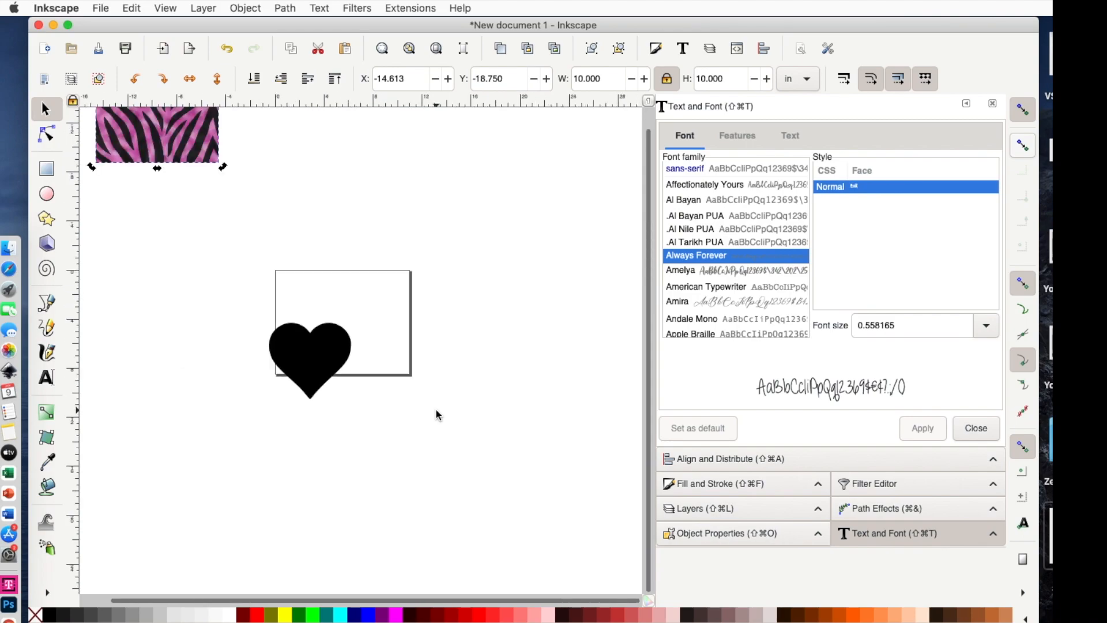
{"action": "key", "text": "minus"}
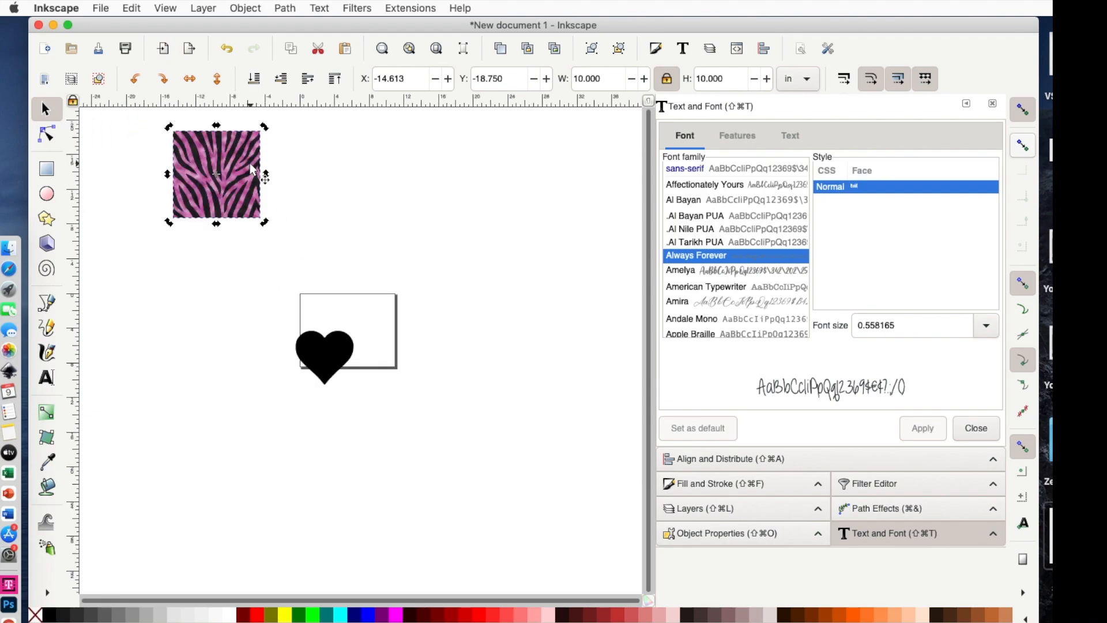
{"action": "left_click", "coordinate": [219, 184]}
{"action": "left_click_drag", "start_coordinate": [219, 183], "coordinate": [289, 281]}
{"action": "left_click_drag", "start_coordinate": [355, 331], "coordinate": [378, 322]}
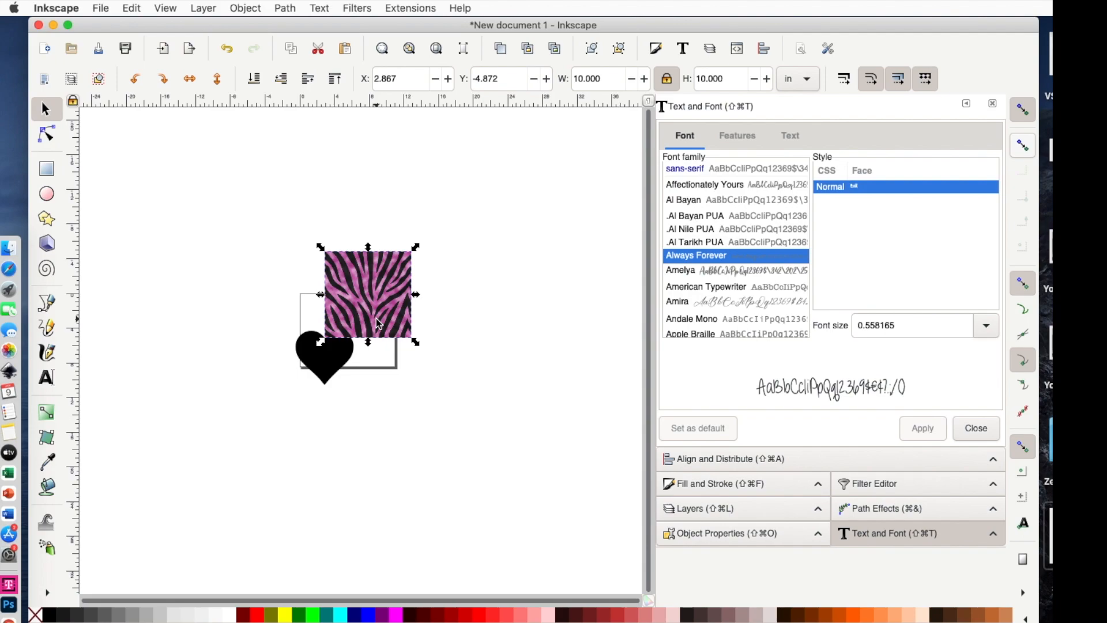
{"action": "key", "text": "plus"}
{"action": "key", "text": "plus"}
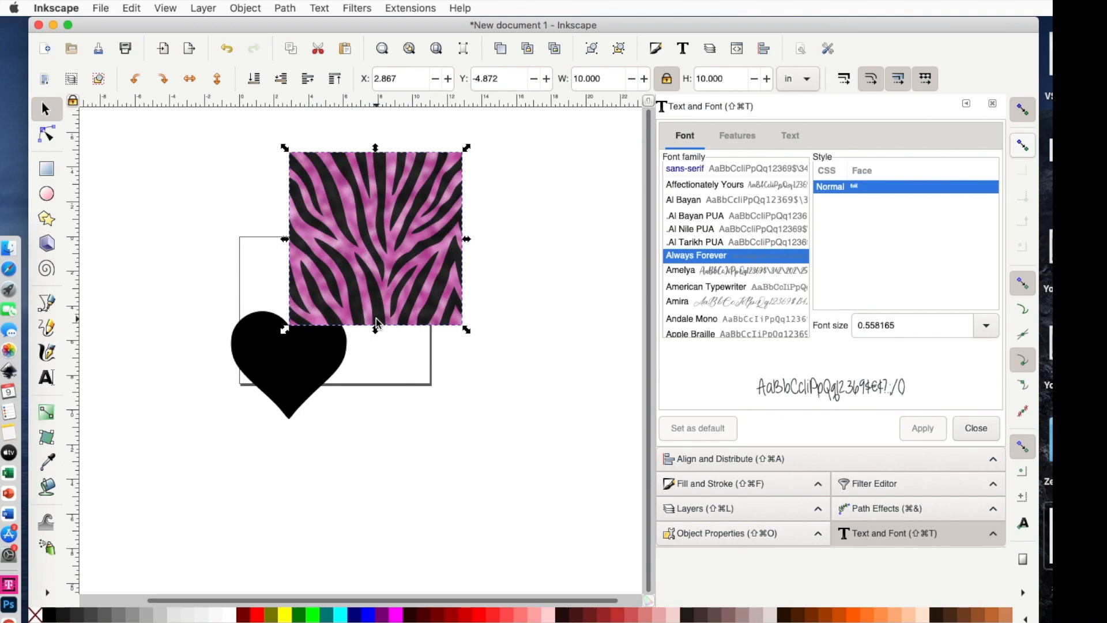
{"action": "key", "text": "plus"}
{"action": "scroll", "coordinate": [375, 433], "scroll_direction": "up", "scroll_amount": 3}
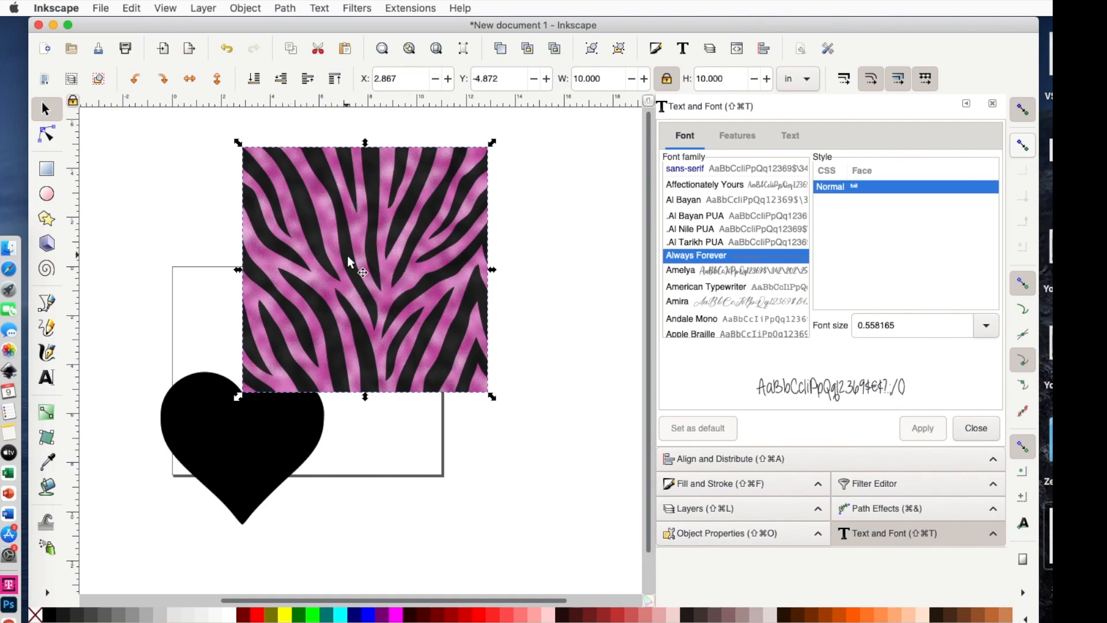
Lower the zebra pattern to the bottom and move the black heart onto it, at about X 3.18, Y -4.12 in
{"action": "left_click", "coordinate": [245, 7]}
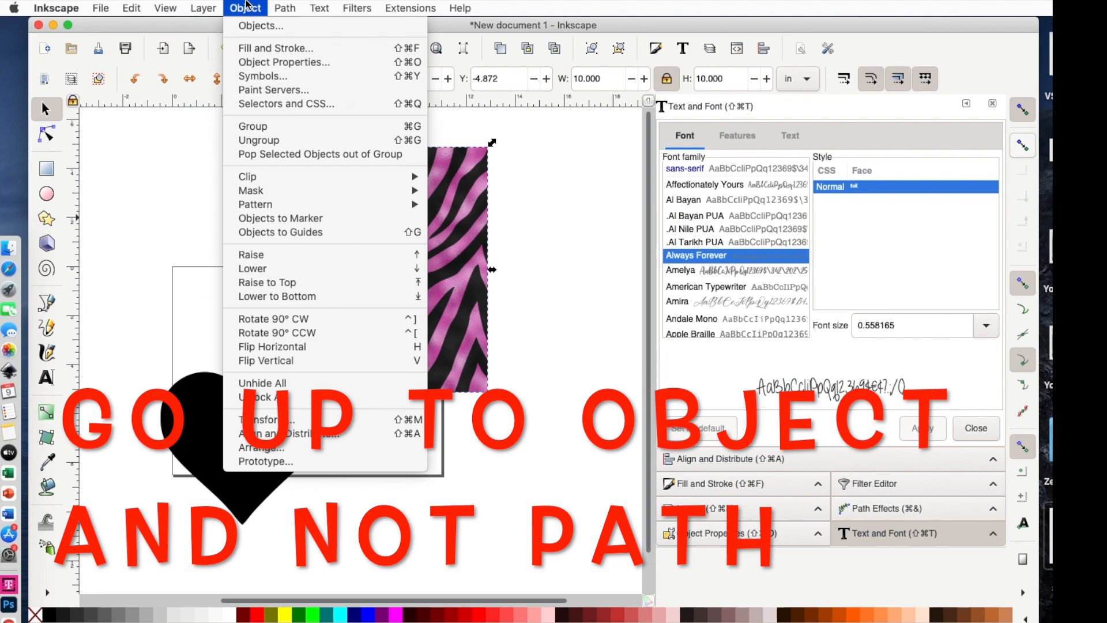
{"action": "left_click", "coordinate": [252, 297]}
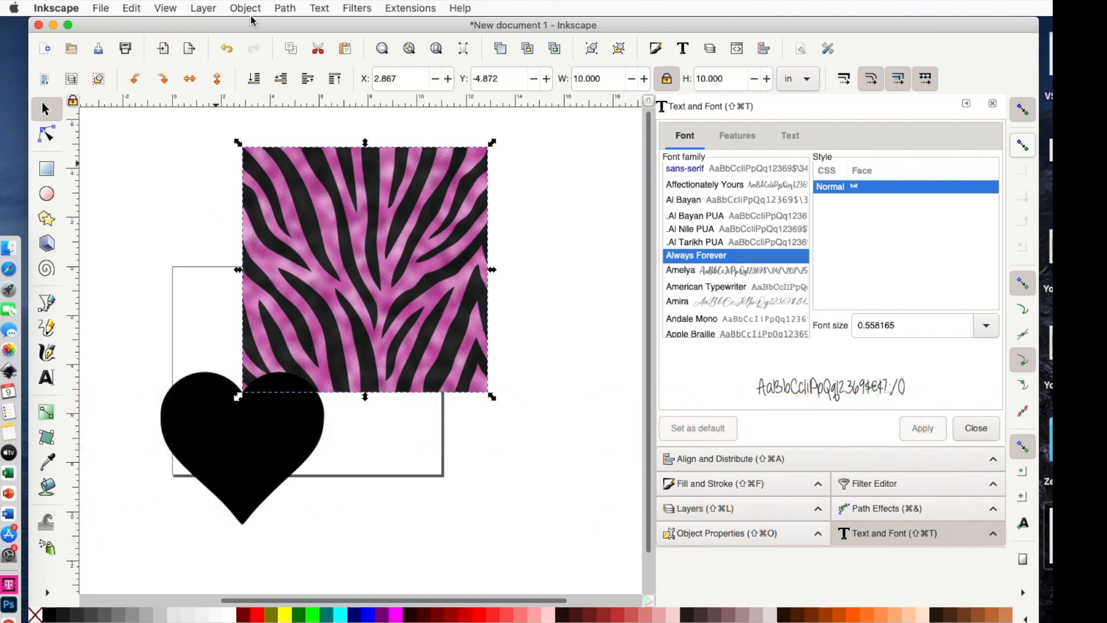
{"action": "left_click", "coordinate": [266, 461]}
{"action": "left_click_drag", "start_coordinate": [279, 413], "coordinate": [359, 240]}
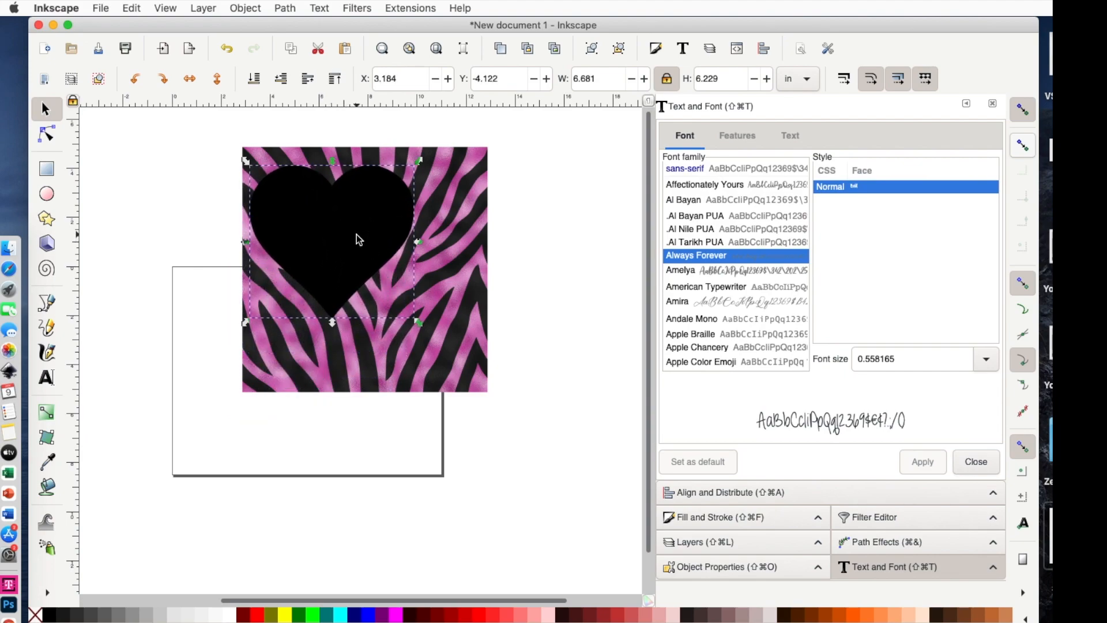
Shrink the zebra pattern proportionally around the heart to about 7.29 in wide
{"action": "left_click", "coordinate": [444, 356]}
{"action": "left_click_drag", "start_coordinate": [491, 397], "coordinate": [430, 309]}
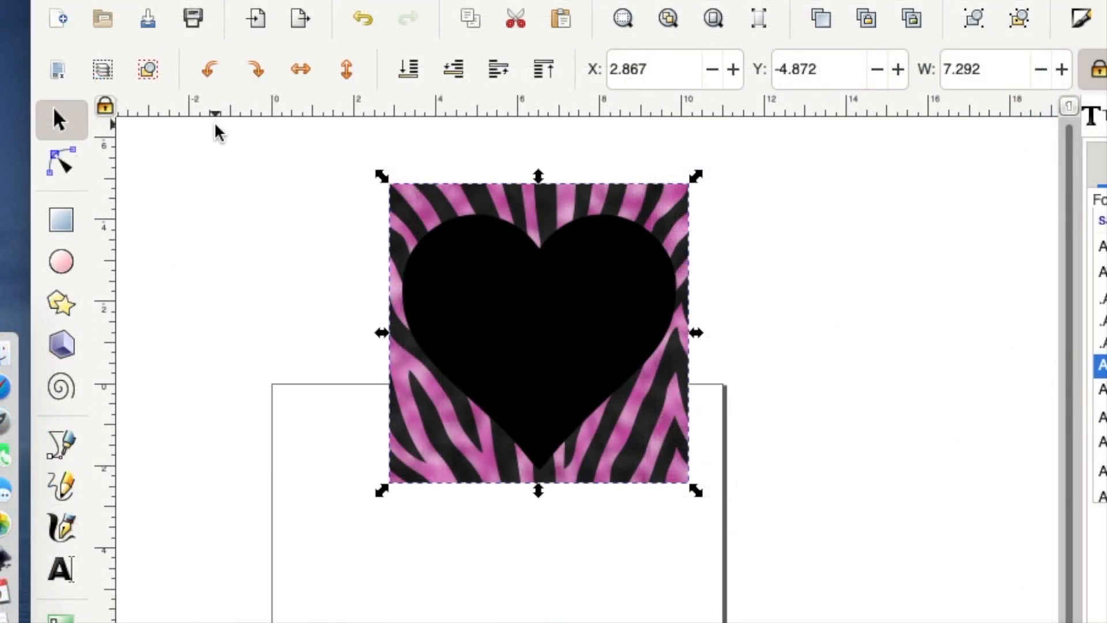
Select the heart and zebra pattern together, clip the pattern to the heart shape, and undo the clip
{"action": "left_click_drag", "start_coordinate": [213, 124], "coordinate": [871, 622]}
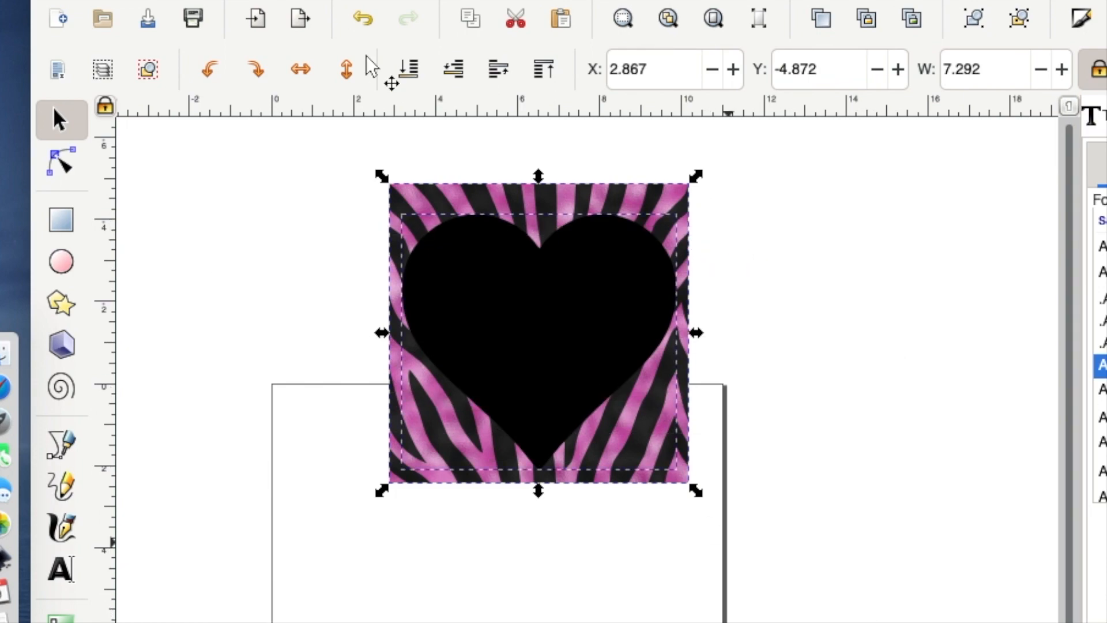
{"action": "left_click", "coordinate": [866, 311]}
{"action": "left_click", "coordinate": [689, 199]}
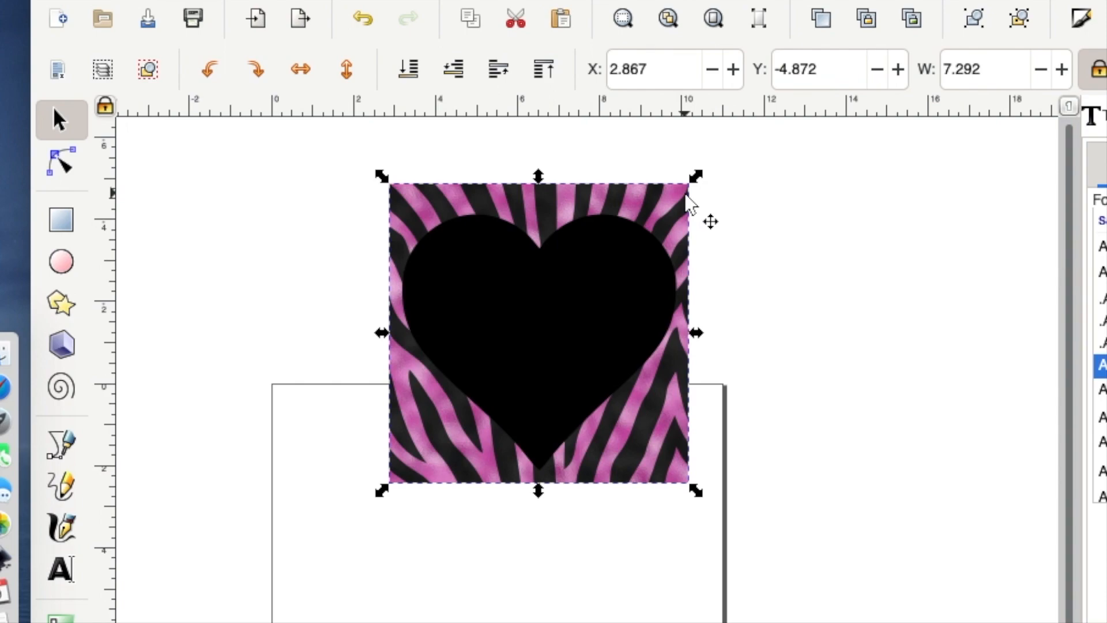
{"action": "left_click", "coordinate": [578, 307], "text": "shift"}
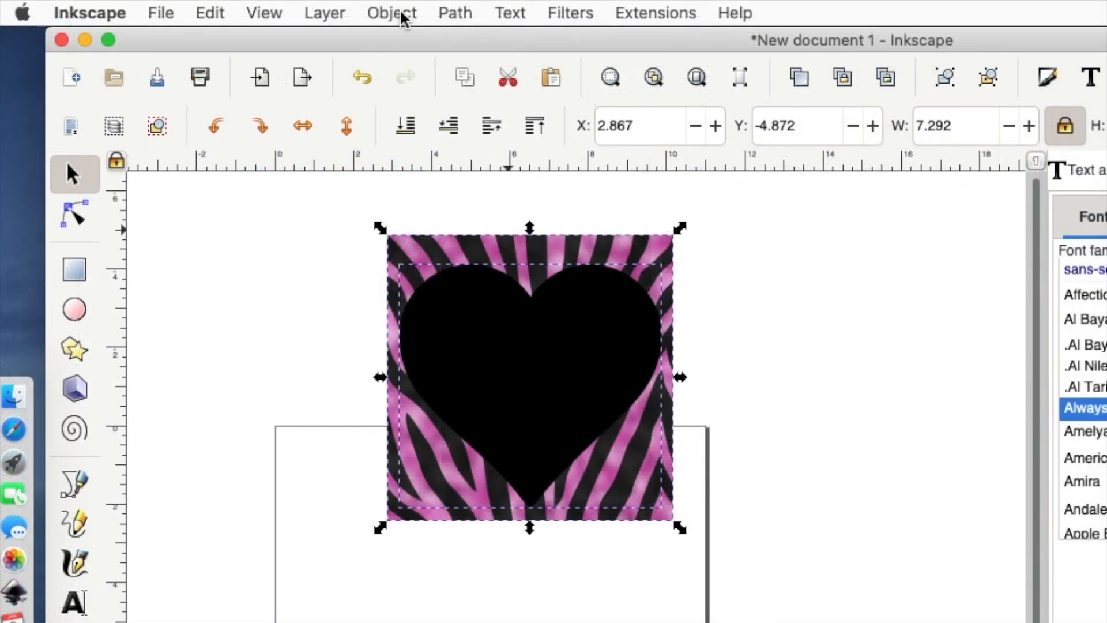
{"action": "left_click", "coordinate": [392, 13]}
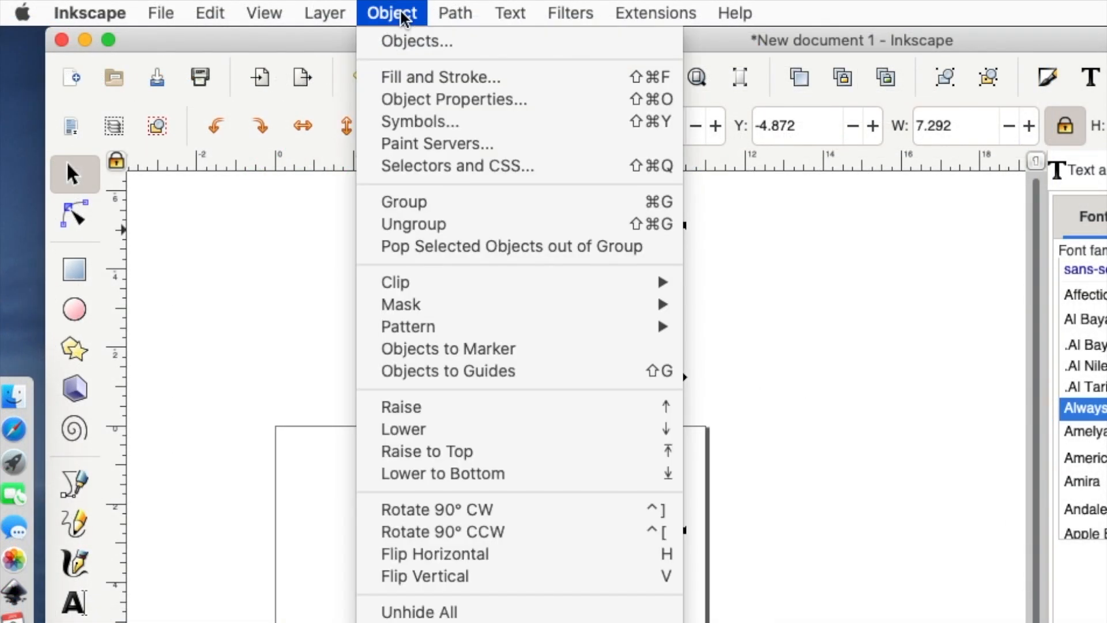
{"action": "mouse_move", "coordinate": [398, 280]}
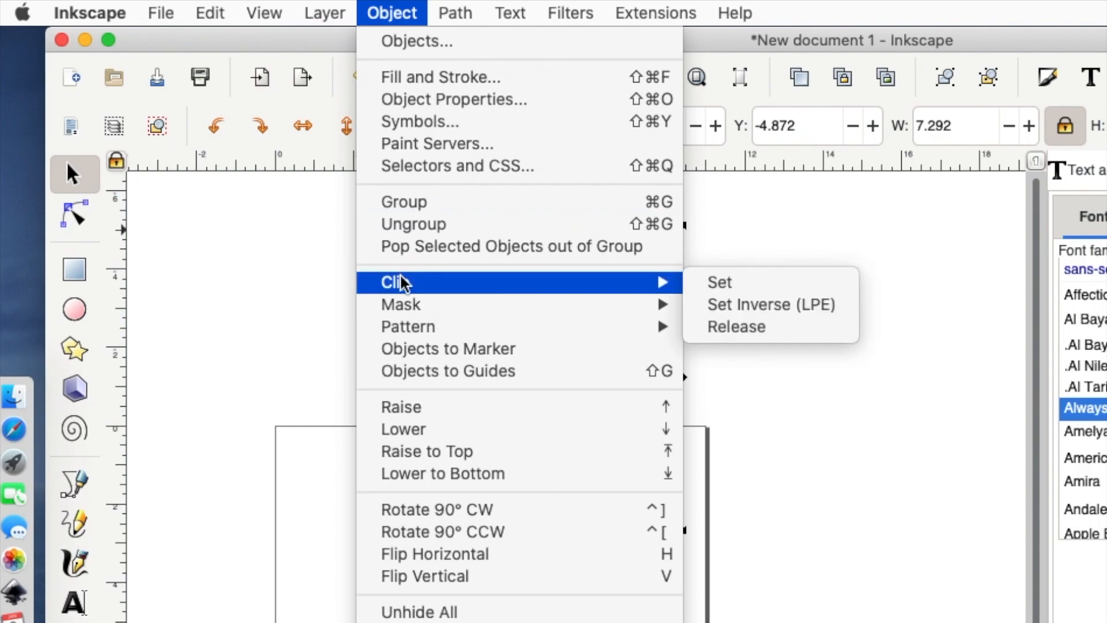
{"action": "left_click", "coordinate": [731, 283]}
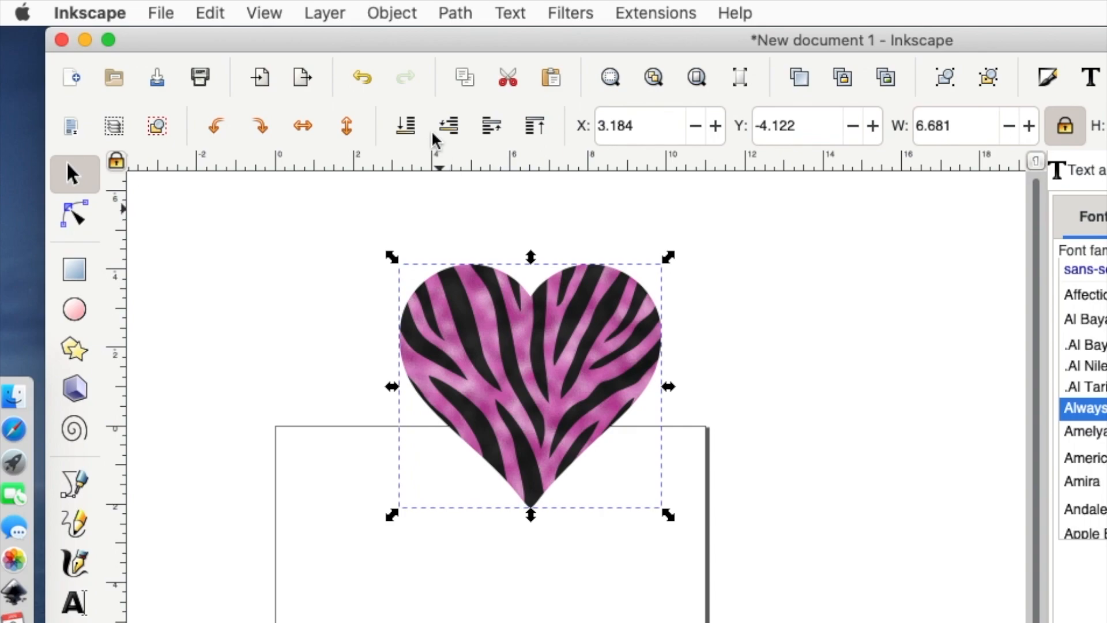
{"action": "left_click", "coordinate": [362, 78]}
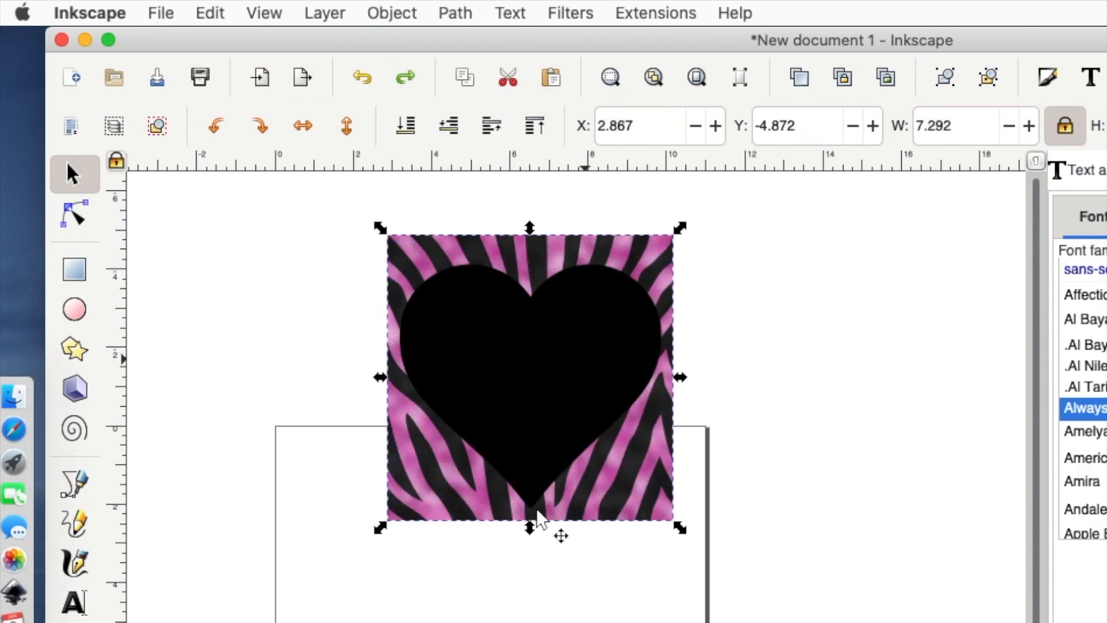
Place a copy of the black heart on the page below the zebra pattern
{"action": "key", "text": "Escape"}
{"action": "left_click", "coordinate": [541, 364]}
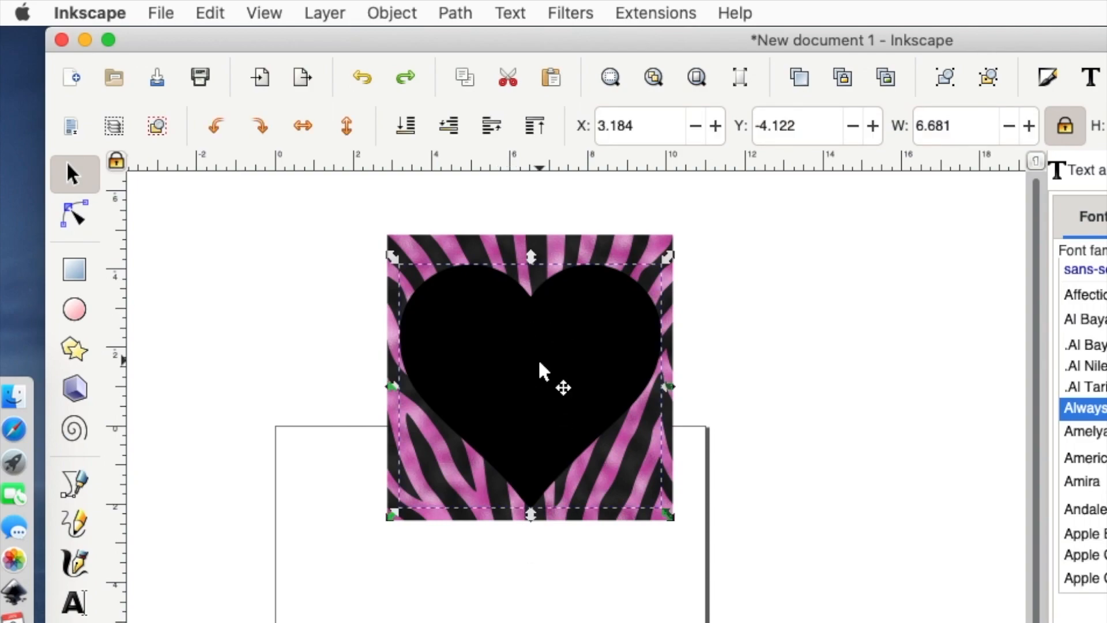
{"action": "key", "text": "super+v"}
{"action": "left_click_drag", "start_coordinate": [563, 372], "coordinate": [492, 622]}
Clip the zebra pattern to the black heart lying on it and move the clipped heart clear above the spare black heart
{"action": "left_click_drag", "start_coordinate": [289, 200], "coordinate": [773, 563]}
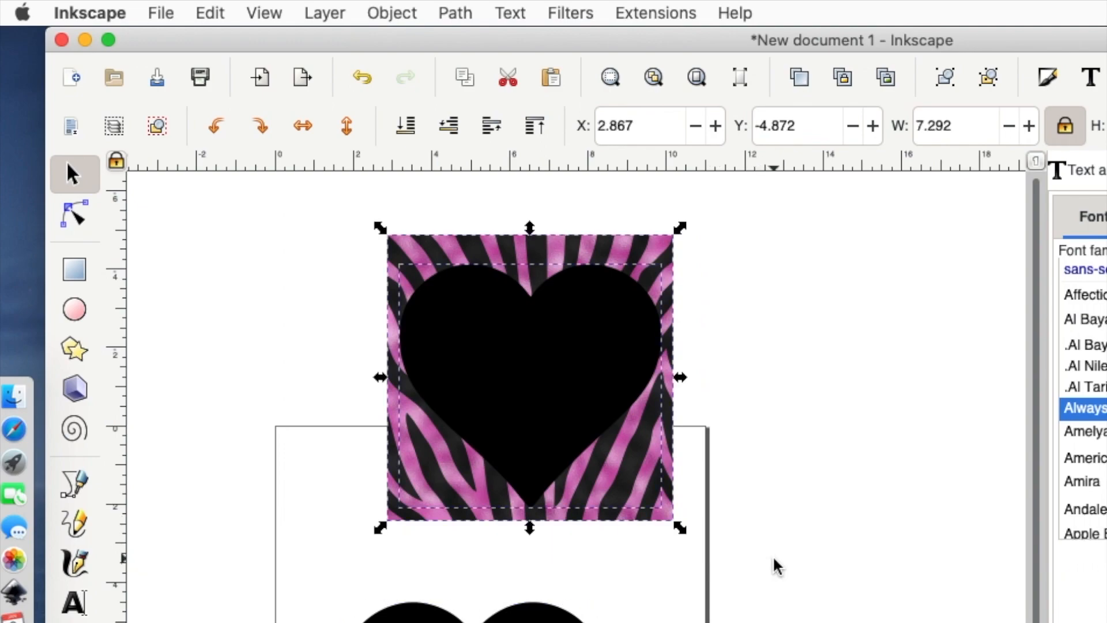
{"action": "left_click", "coordinate": [397, 13]}
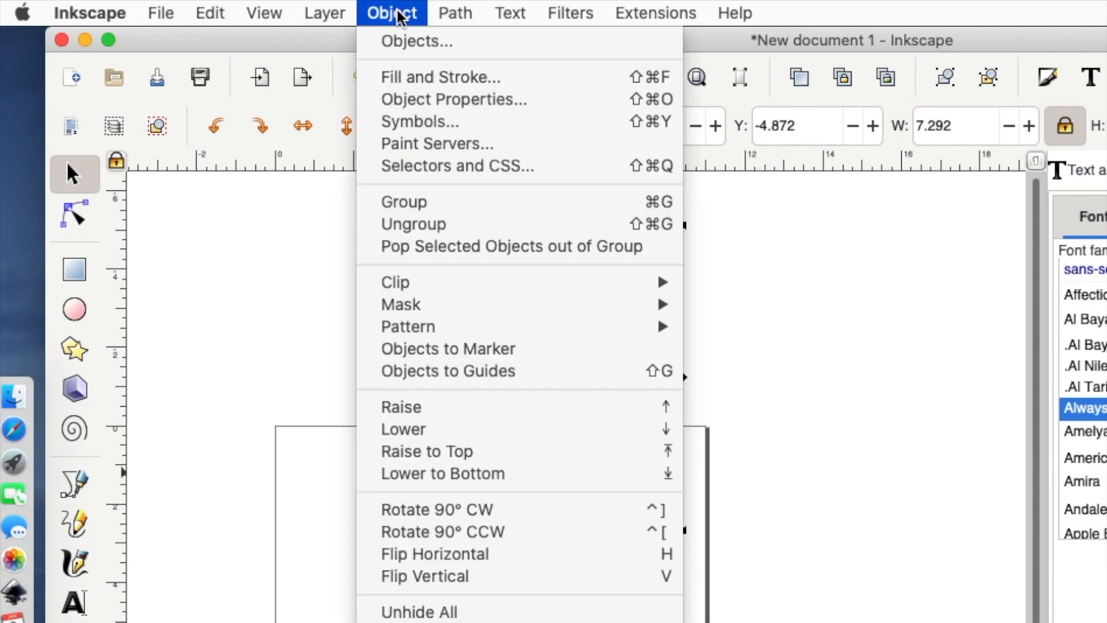
{"action": "mouse_move", "coordinate": [396, 282]}
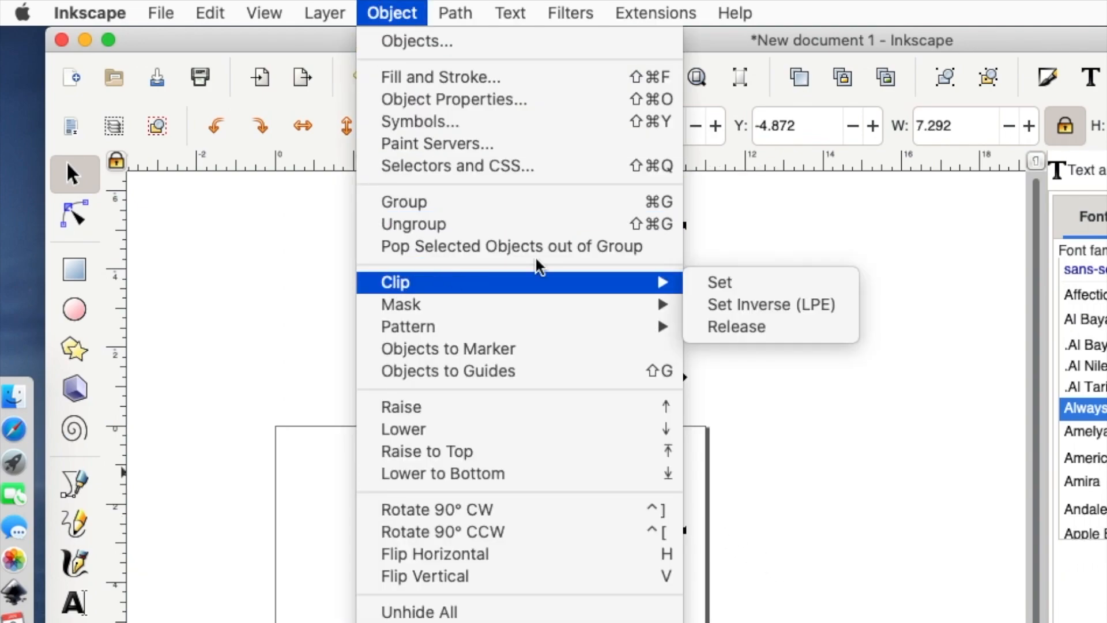
{"action": "left_click", "coordinate": [787, 286]}
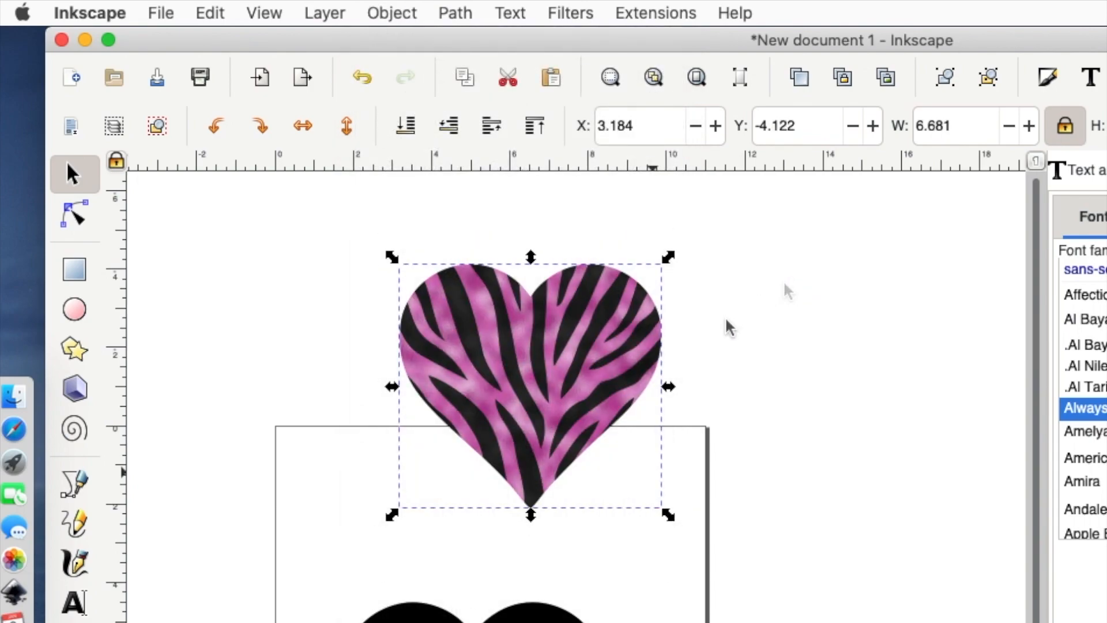
{"action": "left_click_drag", "start_coordinate": [565, 403], "coordinate": [521, 504]}
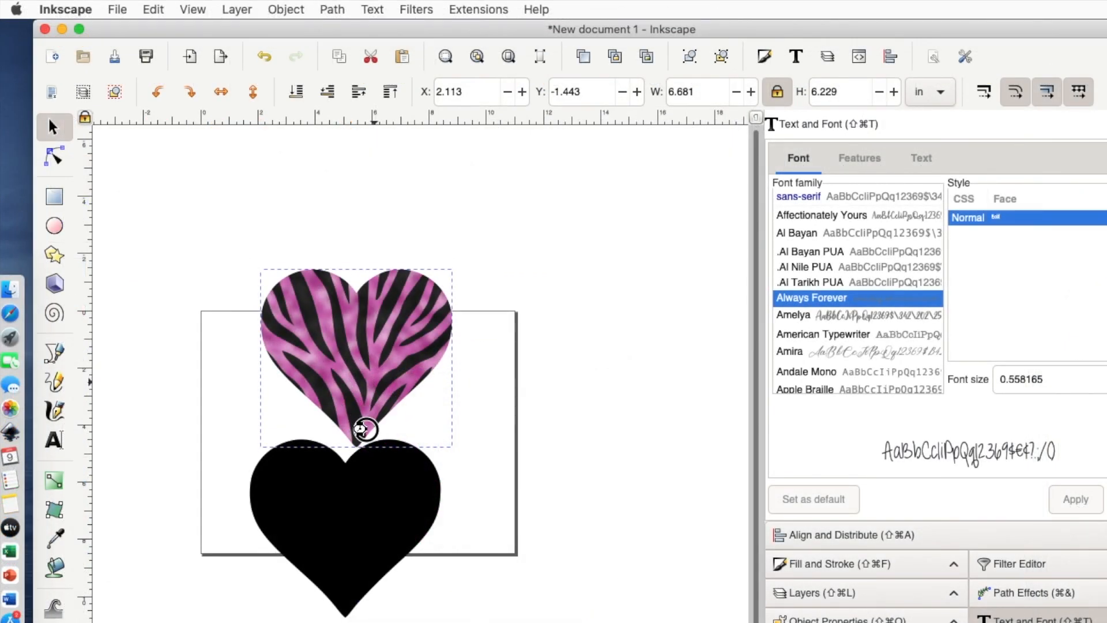
{"action": "left_click_drag", "start_coordinate": [365, 427], "coordinate": [368, 316]}
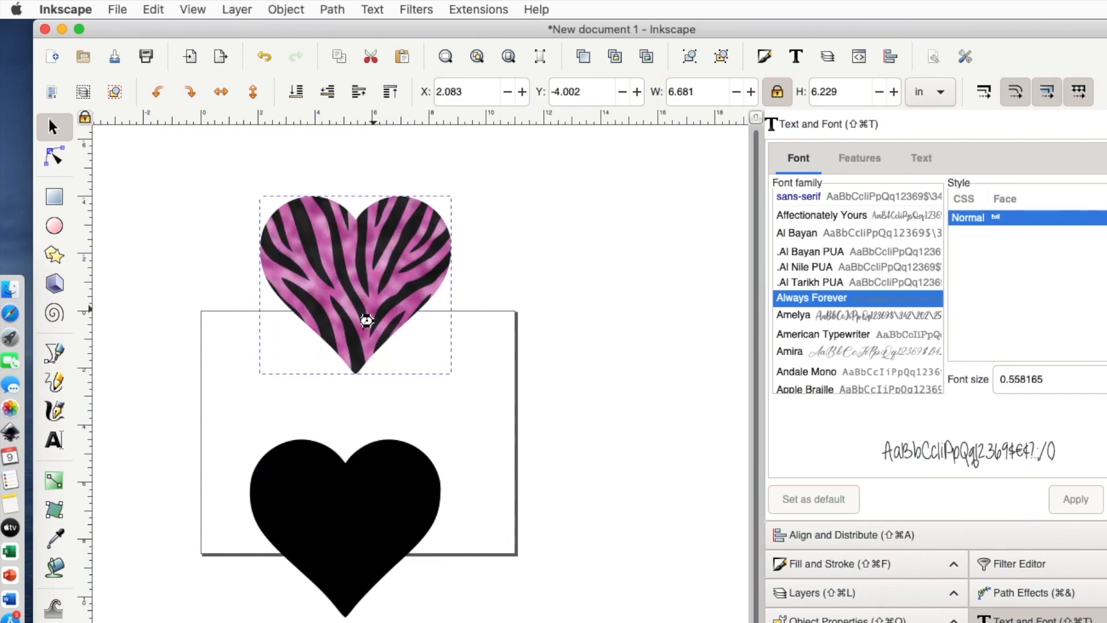
Outset the spare black heart repeatedly until it is about 6.87 in wide
{"action": "left_click", "coordinate": [405, 541]}
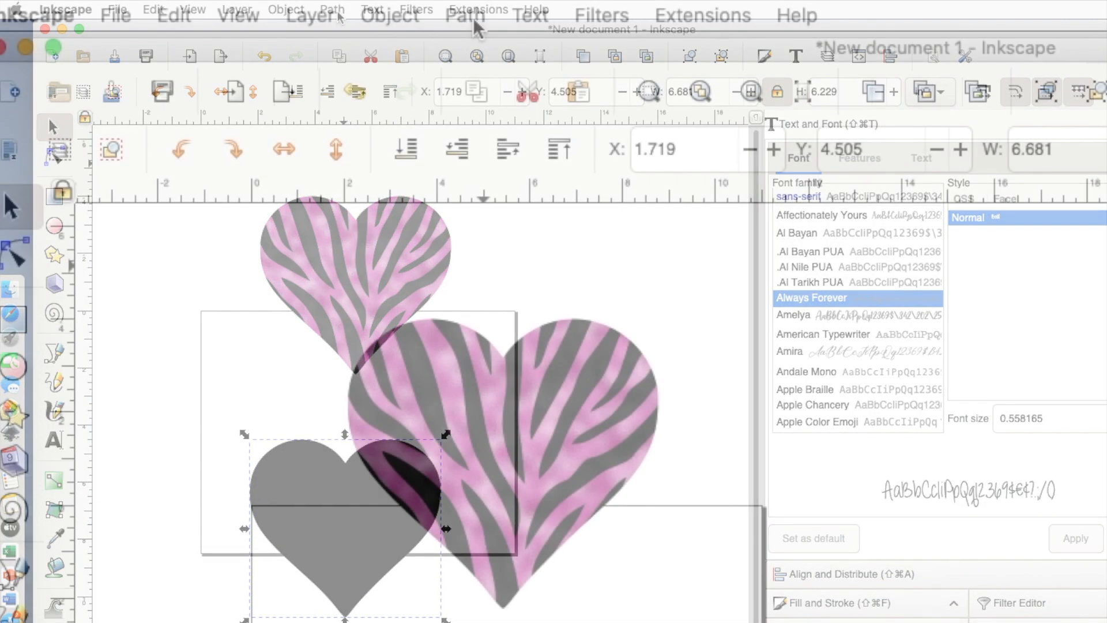
{"action": "left_click", "coordinate": [471, 13]}
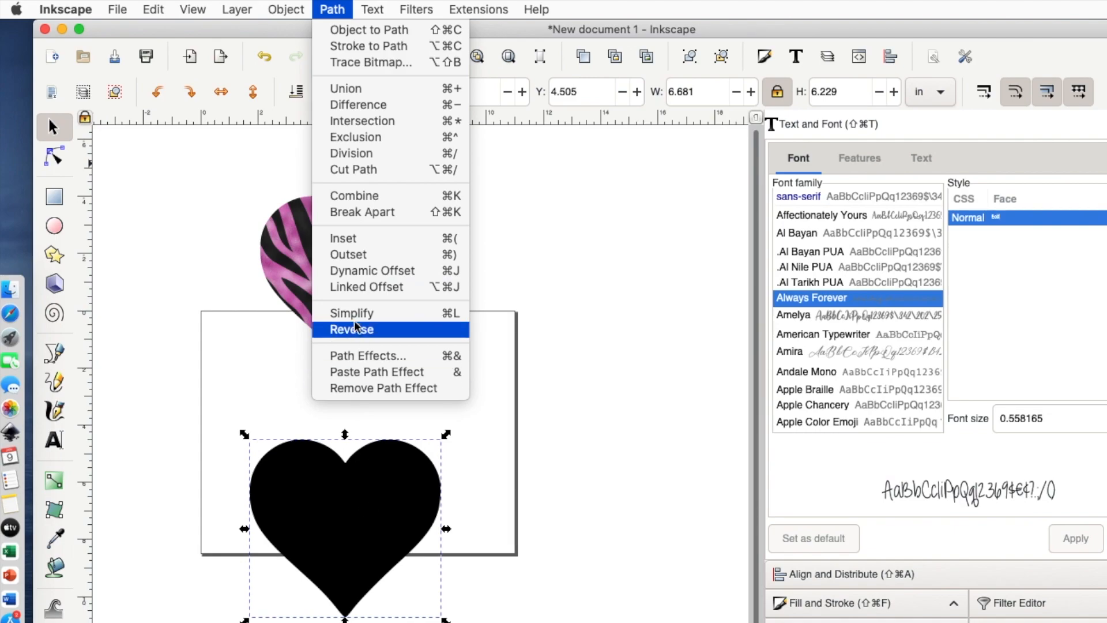
{"action": "left_click", "coordinate": [371, 258]}
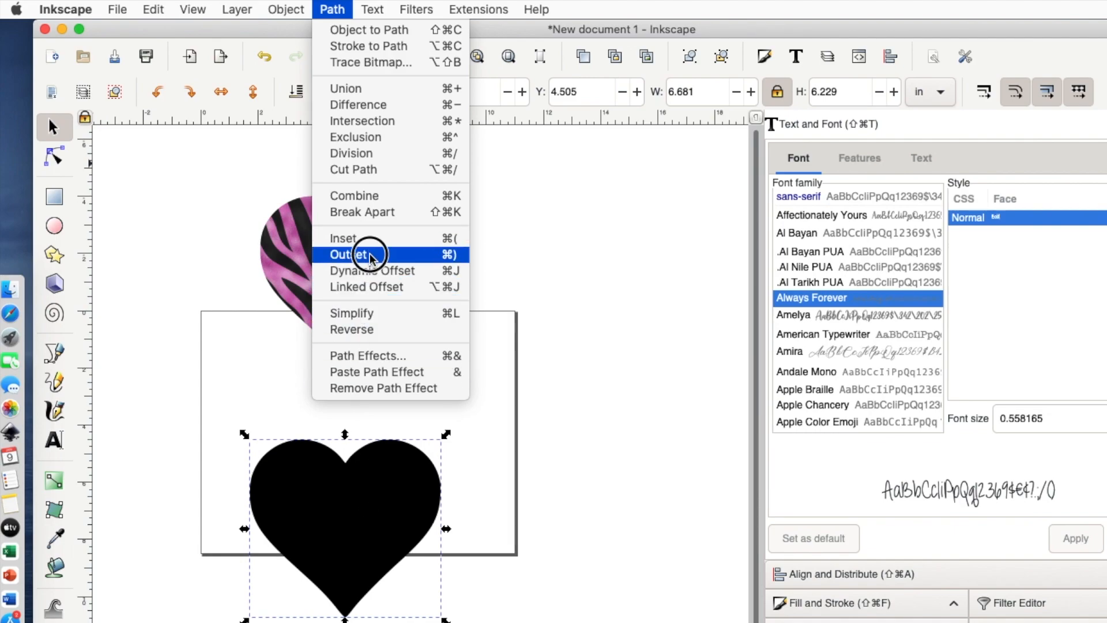
{"action": "left_click", "coordinate": [338, 12]}
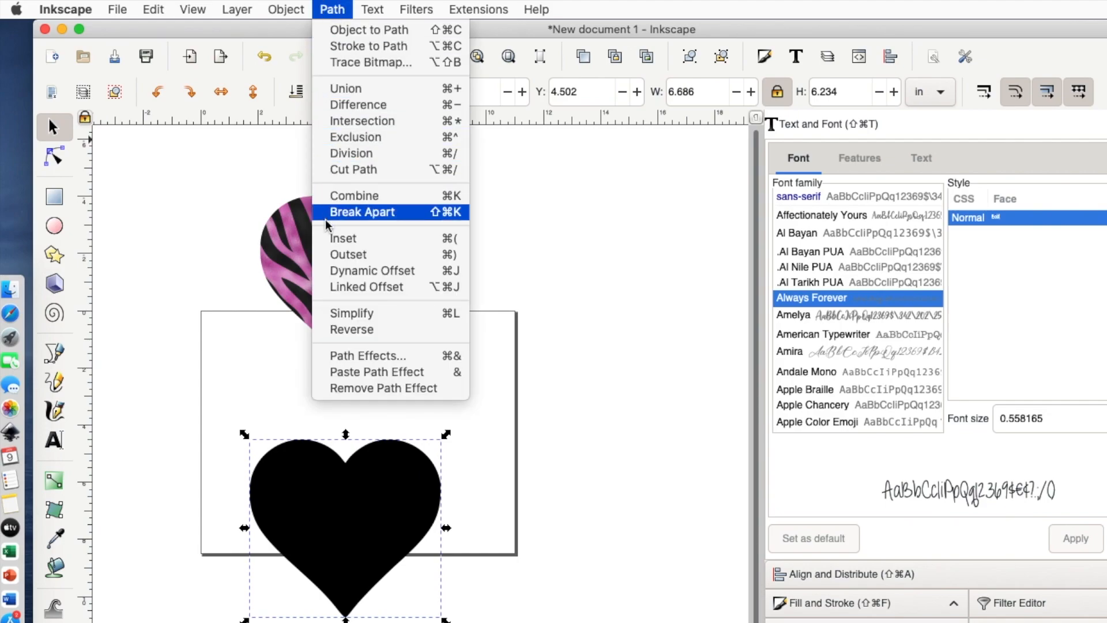
{"action": "left_click", "coordinate": [337, 256]}
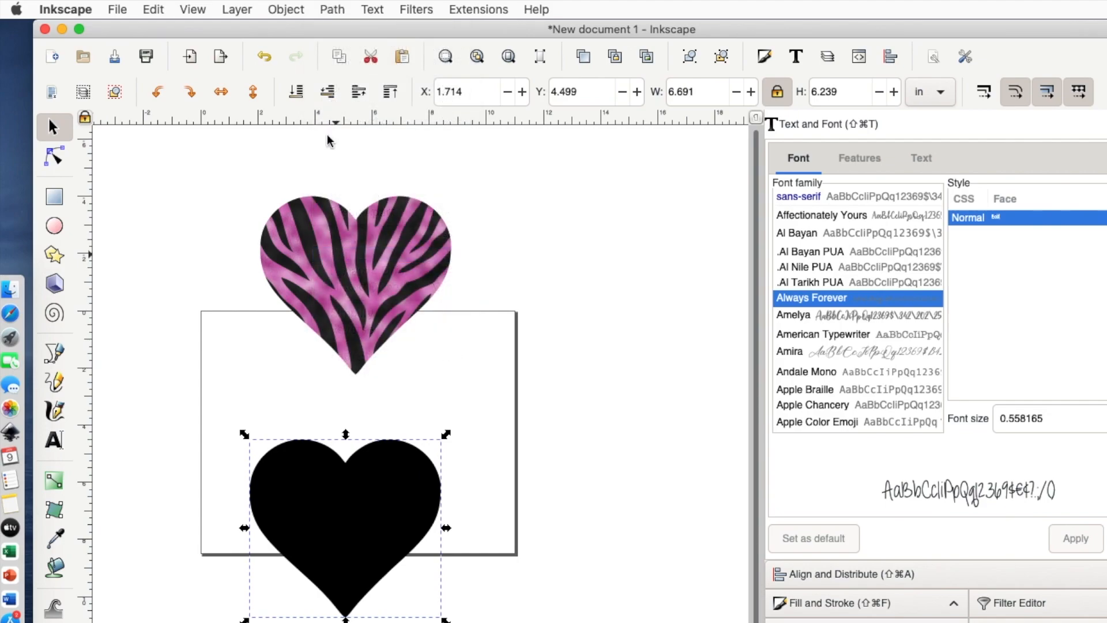
{"action": "left_click", "coordinate": [334, 10]}
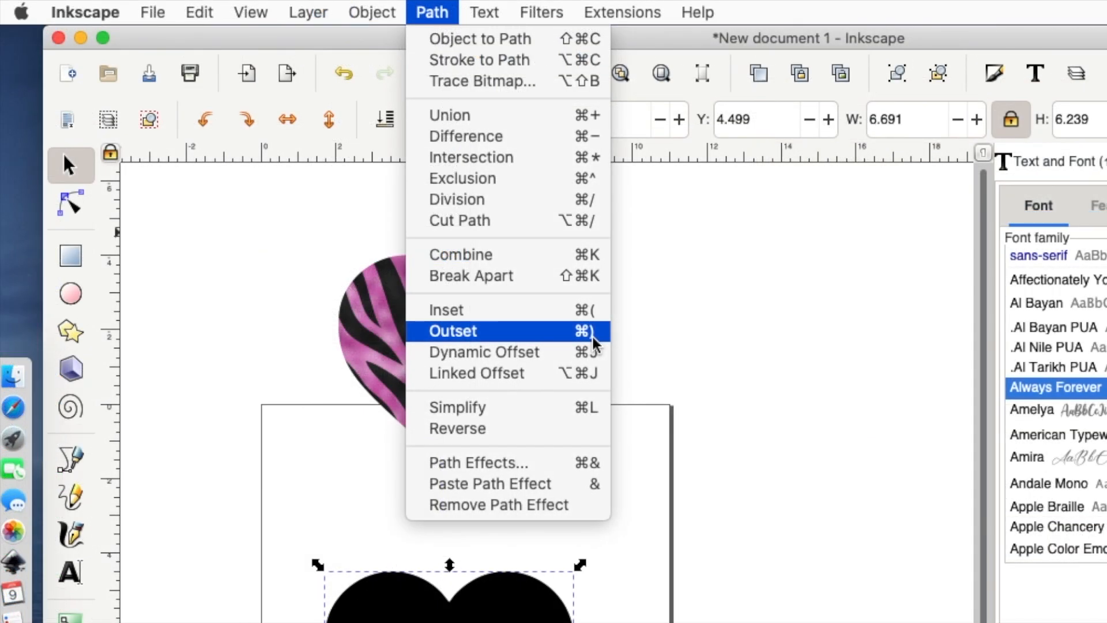
{"action": "left_click", "coordinate": [594, 343]}
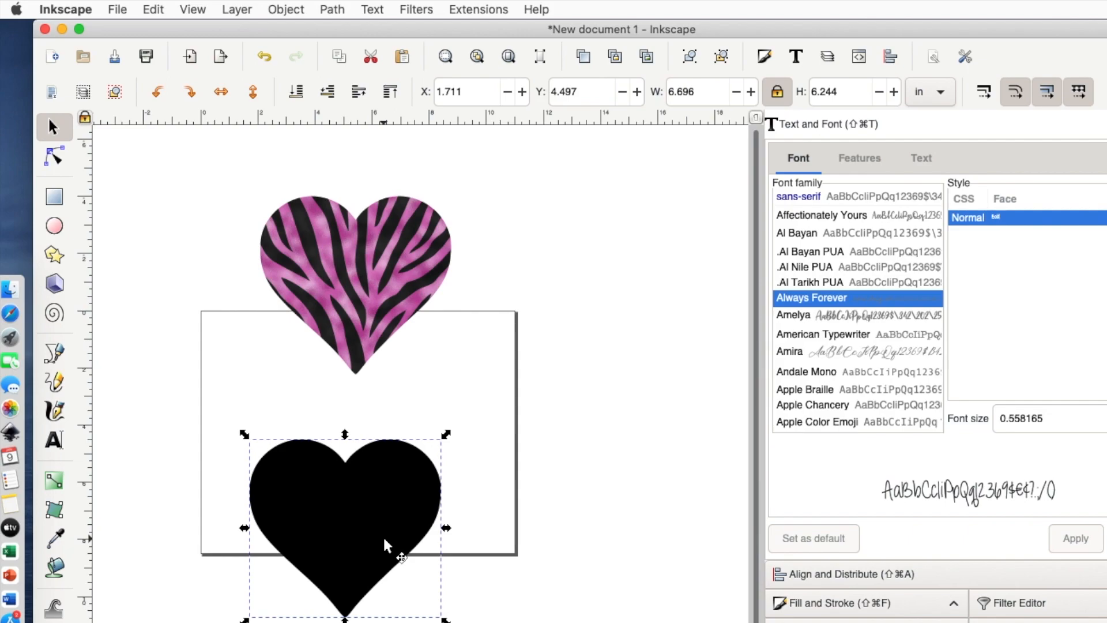
{"action": "key", "text": "ctrl+parenright"}
{"action": "key", "text": "ctrl+parenright"}
{"action": "key", "text": "ctrl+parenright"}
{"action": "key", "text": "ctrl+parenright"}
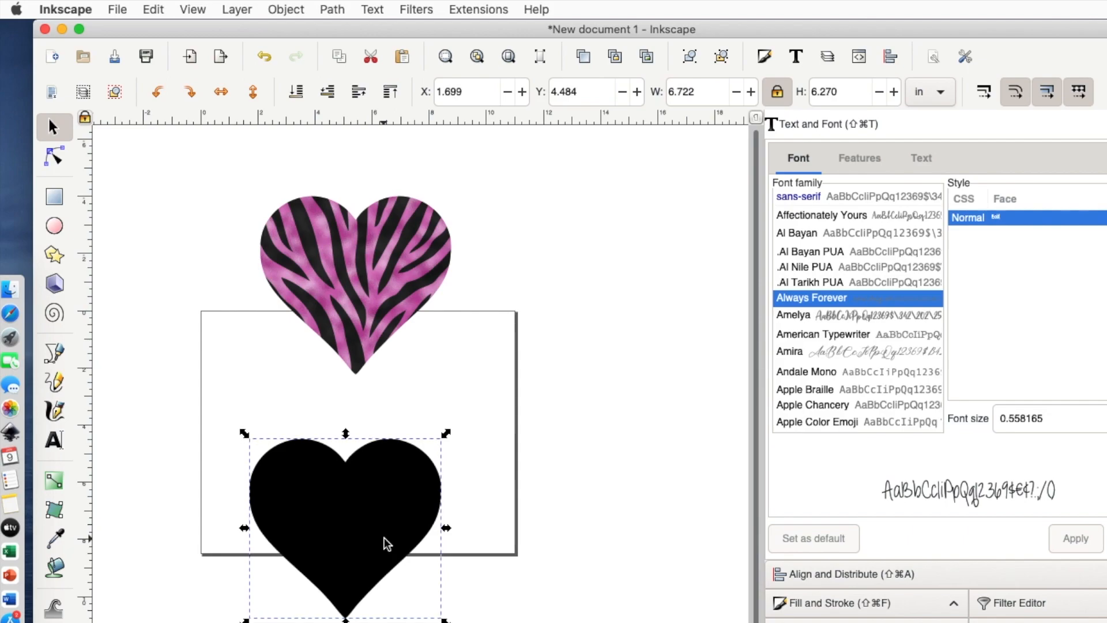
{"action": "key", "text": "ctrl+parenright"}
{"action": "key", "text": "ctrl+parenright"}
{"action": "key", "text": "ctrl+parenright"}
{"action": "key", "text": "ctrl+parenright"}
{"action": "key", "text": "ctrl+parenright"}
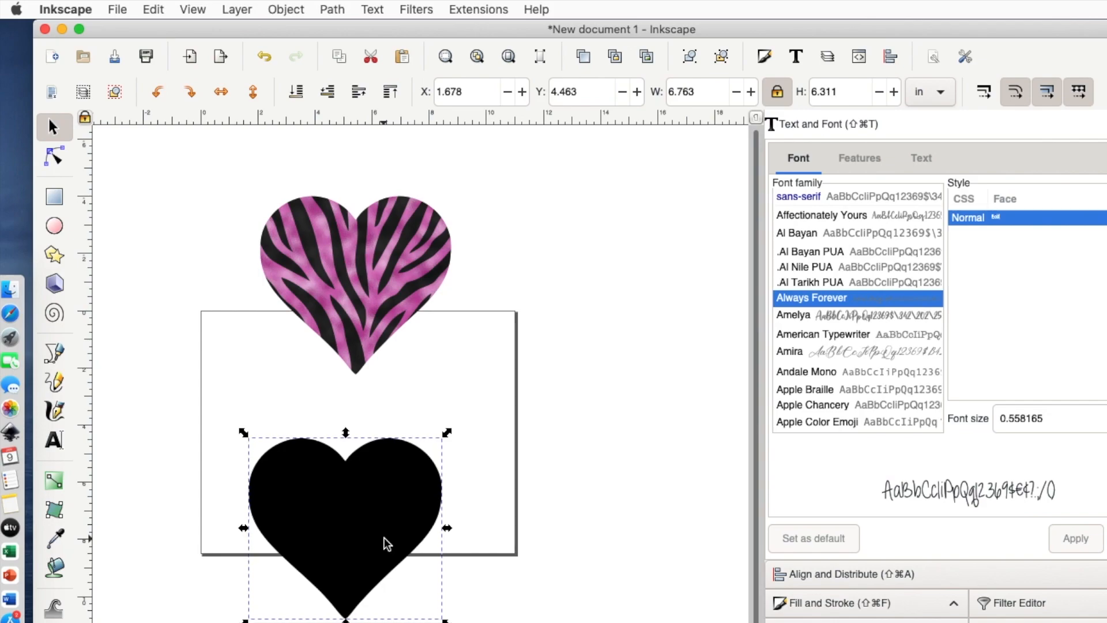
{"action": "key", "text": "ctrl+parenright"}
{"action": "key", "text": "ctrl+parenright"}
{"action": "key", "text": "ctrl+parenright"}
{"action": "key", "text": "ctrl+parenright"}
{"action": "key", "text": "ctrl+parenright"}
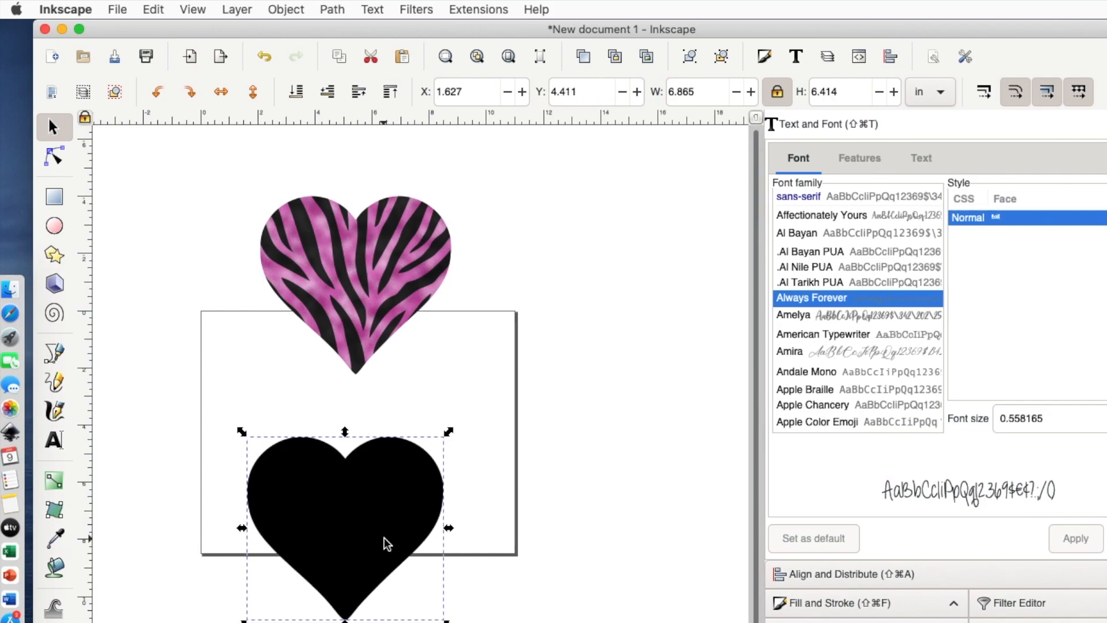
Move the enlarged black heart behind the zebra heart and center the two on each other on both the vertical and horizontal axes
{"action": "left_click_drag", "start_coordinate": [386, 543], "coordinate": [399, 292]}
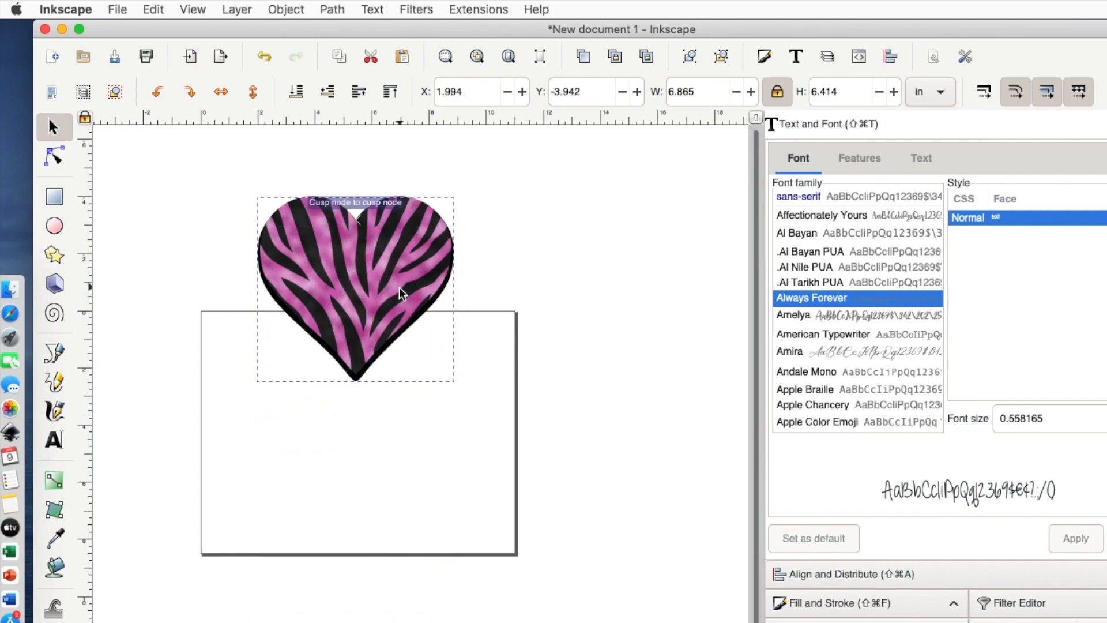
{"action": "left_click_drag", "start_coordinate": [130, 146], "coordinate": [561, 526]}
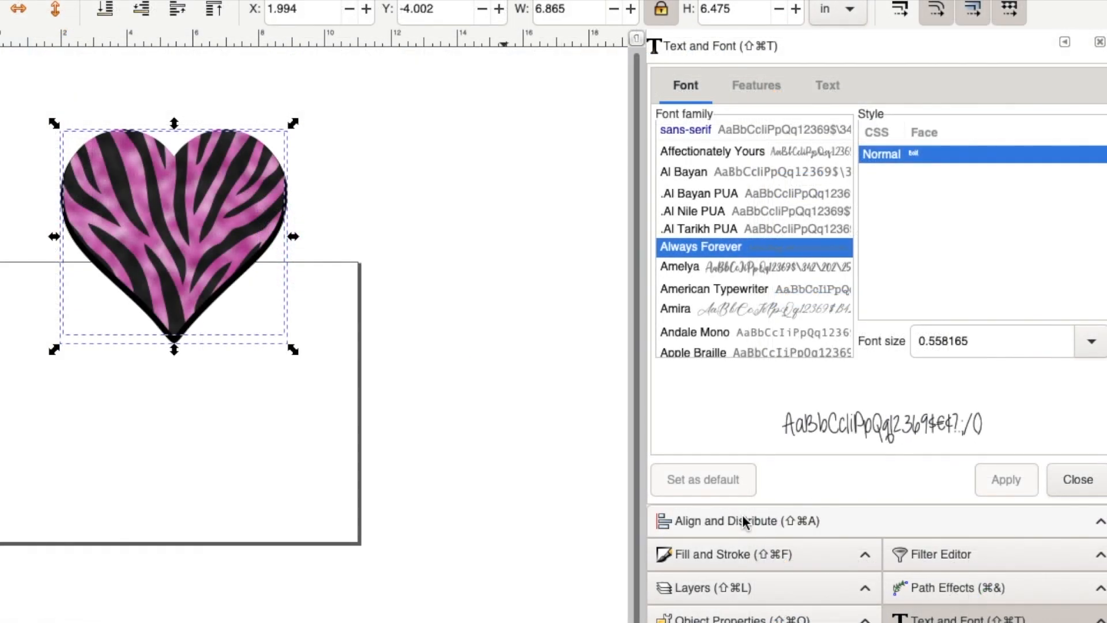
{"action": "left_click", "coordinate": [746, 521]}
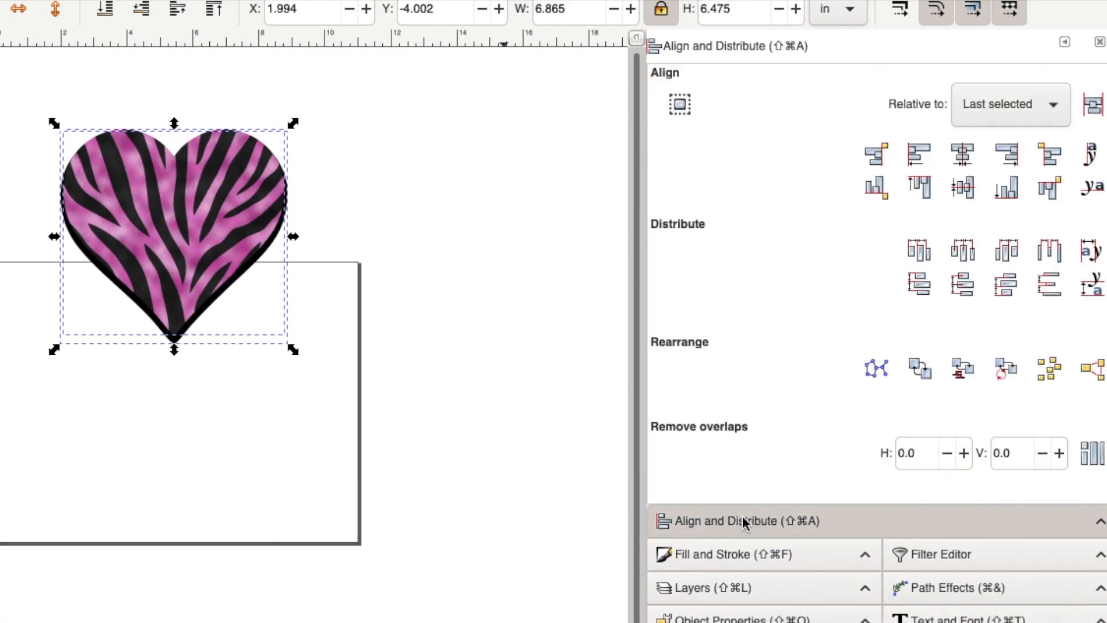
{"action": "left_click", "coordinate": [964, 157]}
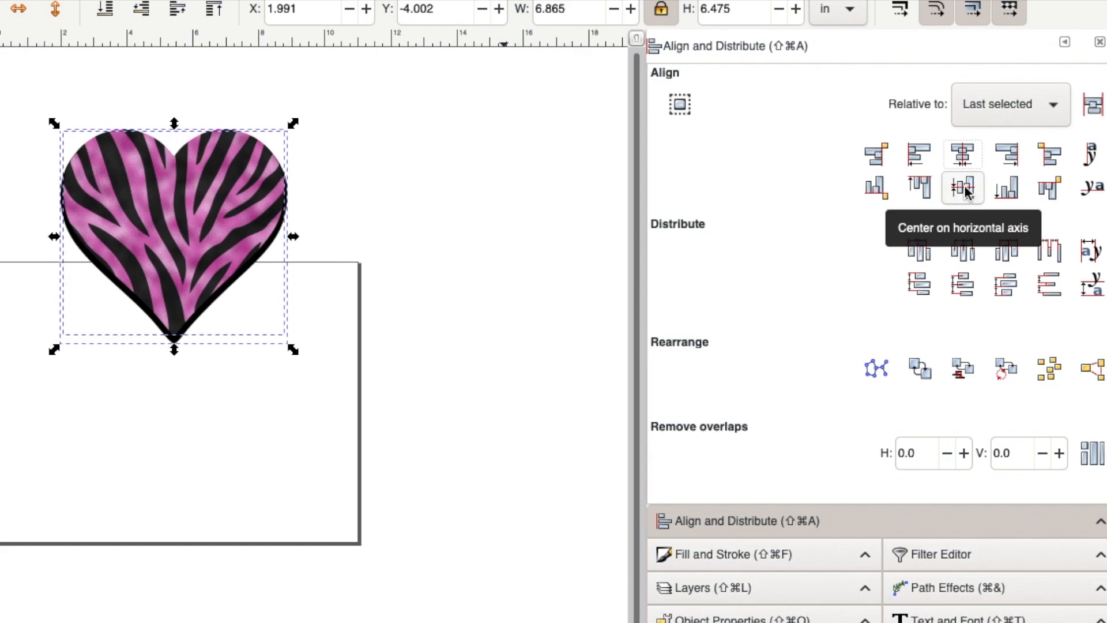
{"action": "left_click", "coordinate": [965, 190]}
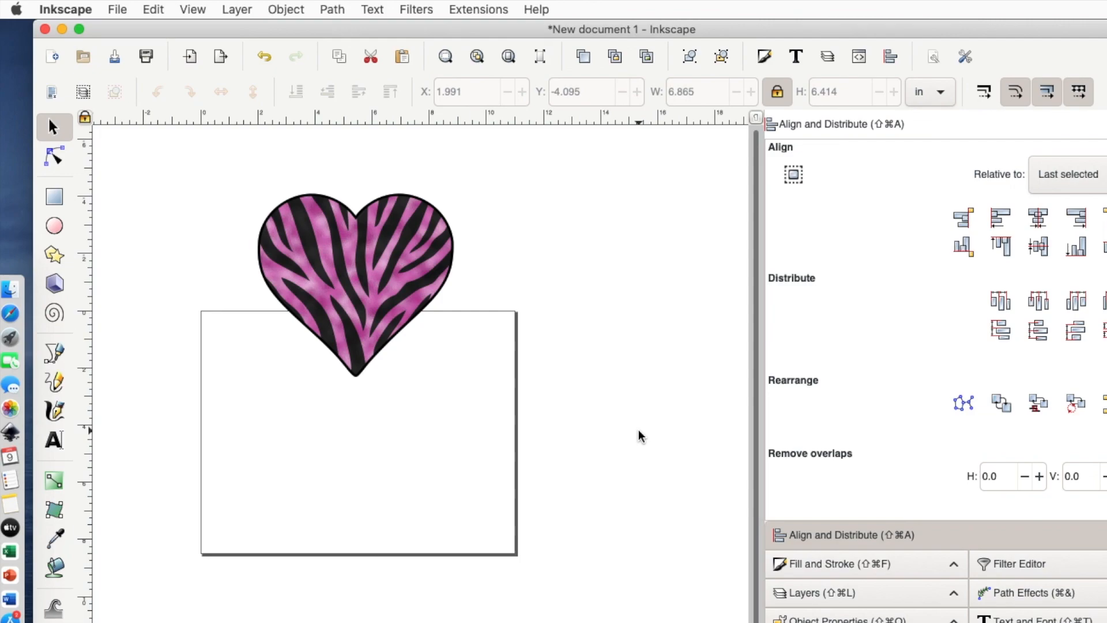
Select the zebra heart together with its black backing and move both below the page, to about X -2.62, Y 11.47 in
{"action": "key", "text": "plus"}
{"action": "key", "text": "plus"}
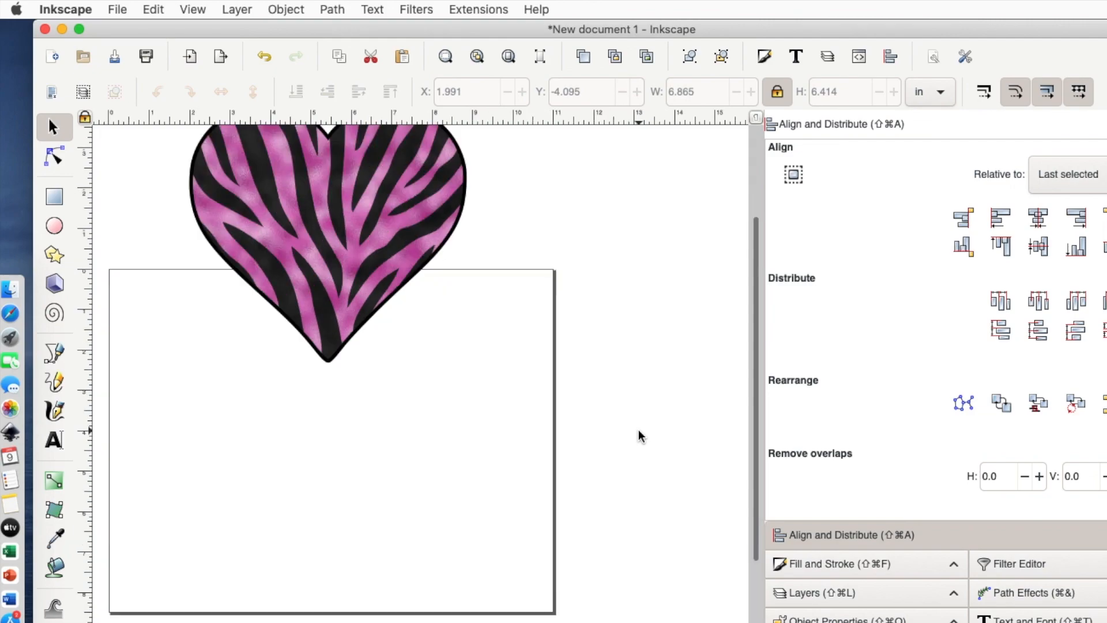
{"action": "scroll", "coordinate": [639, 437], "scroll_direction": "up", "scroll_amount": 10}
{"action": "scroll", "coordinate": [640, 436], "scroll_direction": "left", "scroll_amount": 3}
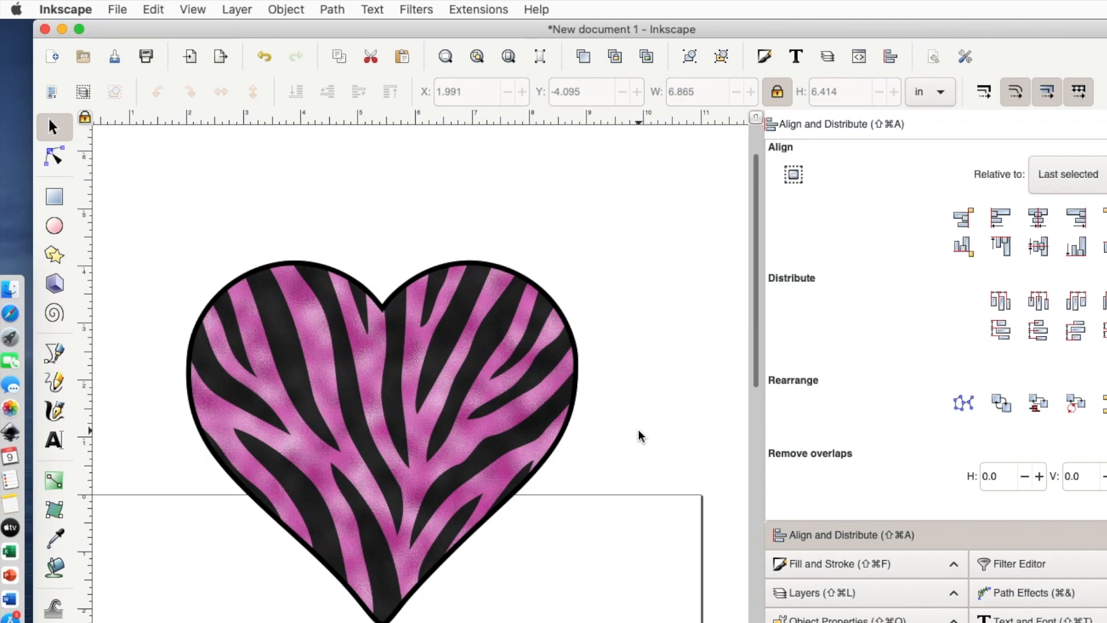
{"action": "scroll", "coordinate": [639, 435], "scroll_direction": "down", "scroll_amount": 2}
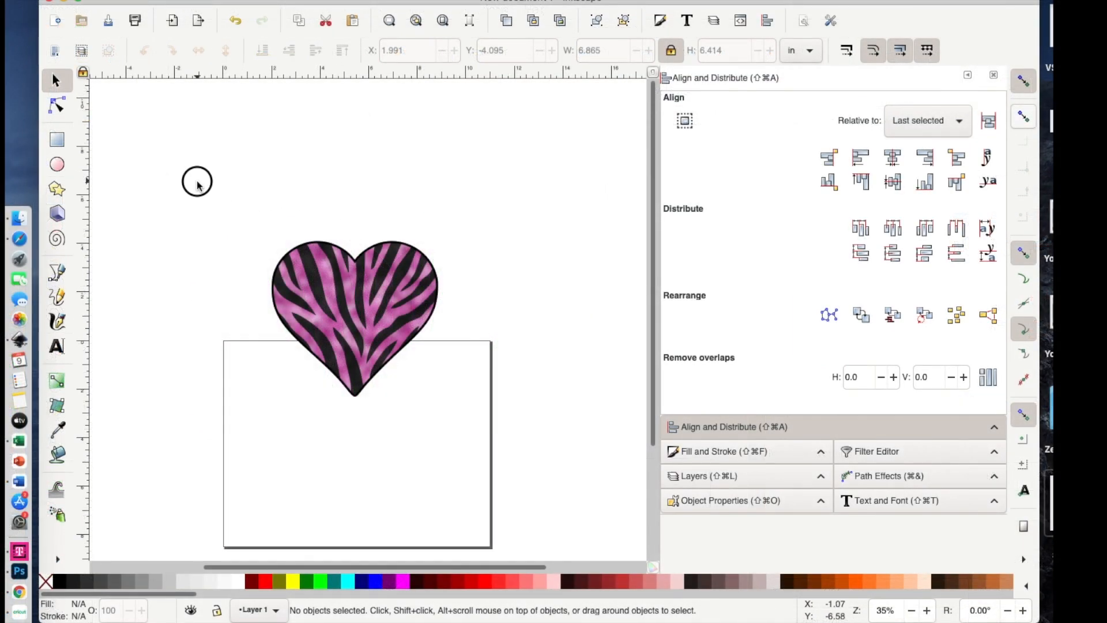
{"action": "left_click_drag", "start_coordinate": [198, 179], "coordinate": [480, 455]}
{"action": "left_click_drag", "start_coordinate": [367, 332], "coordinate": [375, 424]}
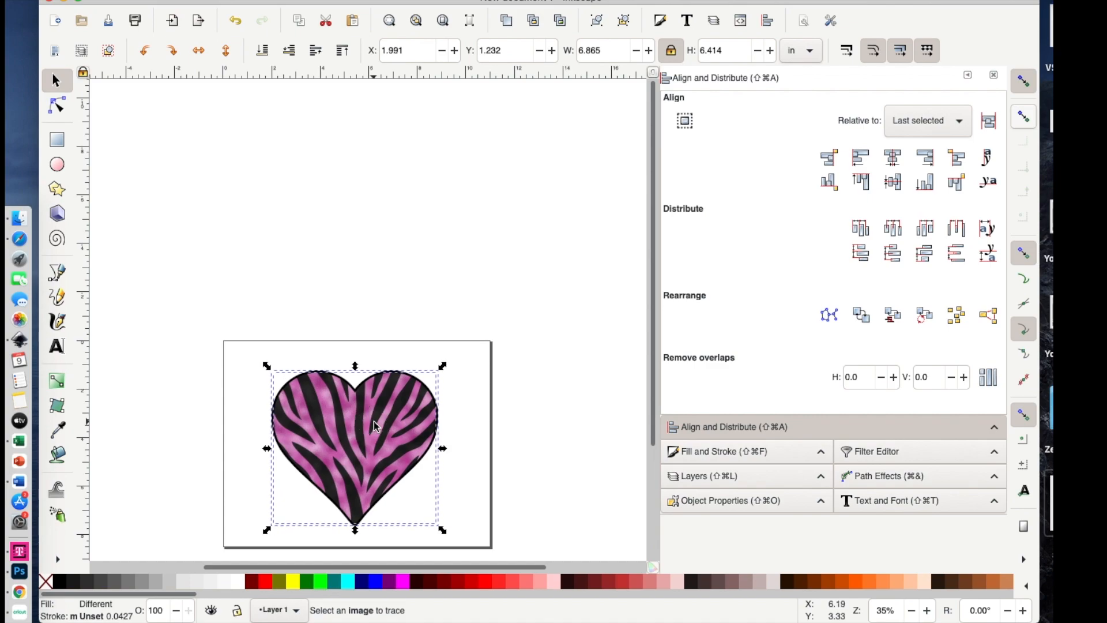
{"action": "scroll", "coordinate": [375, 425], "scroll_direction": "down", "scroll_amount": 6}
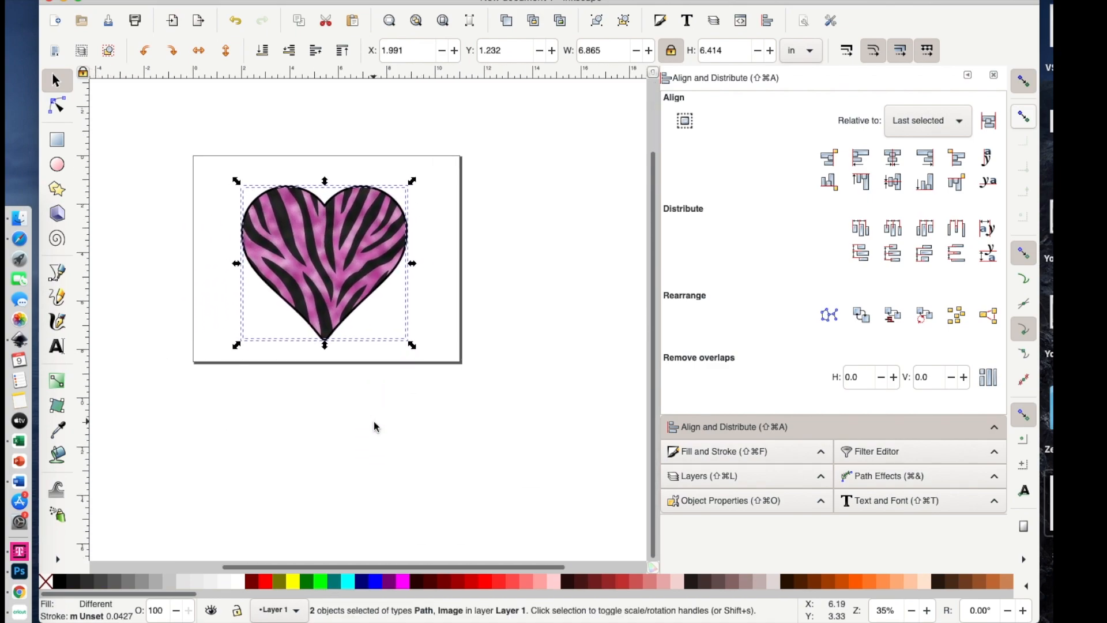
{"action": "left_click_drag", "start_coordinate": [310, 221], "coordinate": [190, 494]}
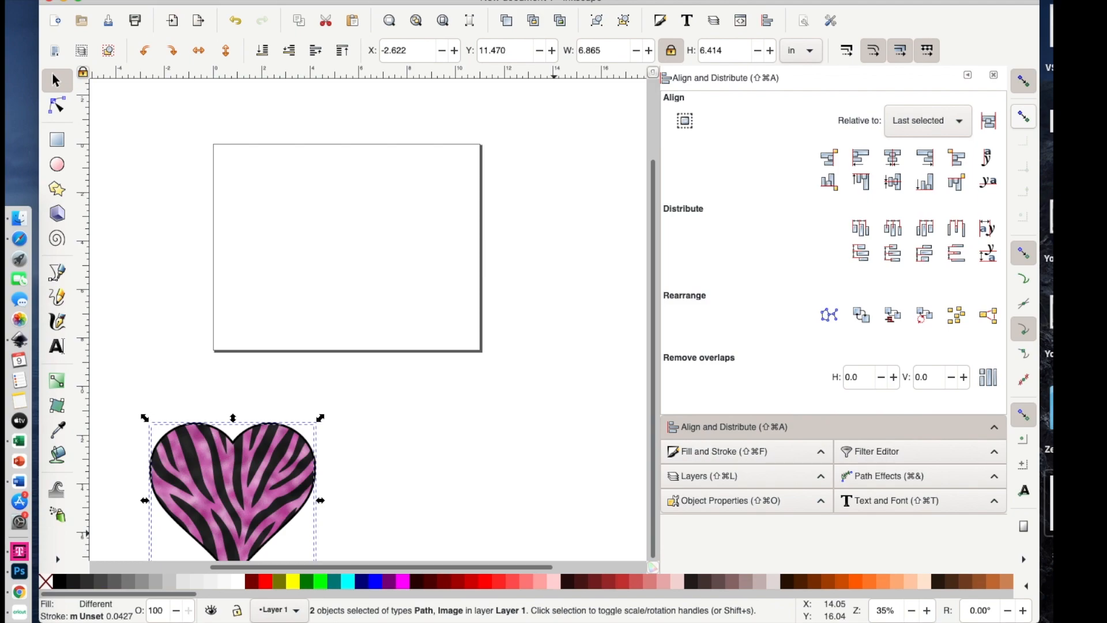
Import the XOXO PNG and the pink leopard pattern JPEG onto the page as embedded images
{"action": "left_click_drag", "start_coordinate": [1046, 118], "coordinate": [323, 246]}
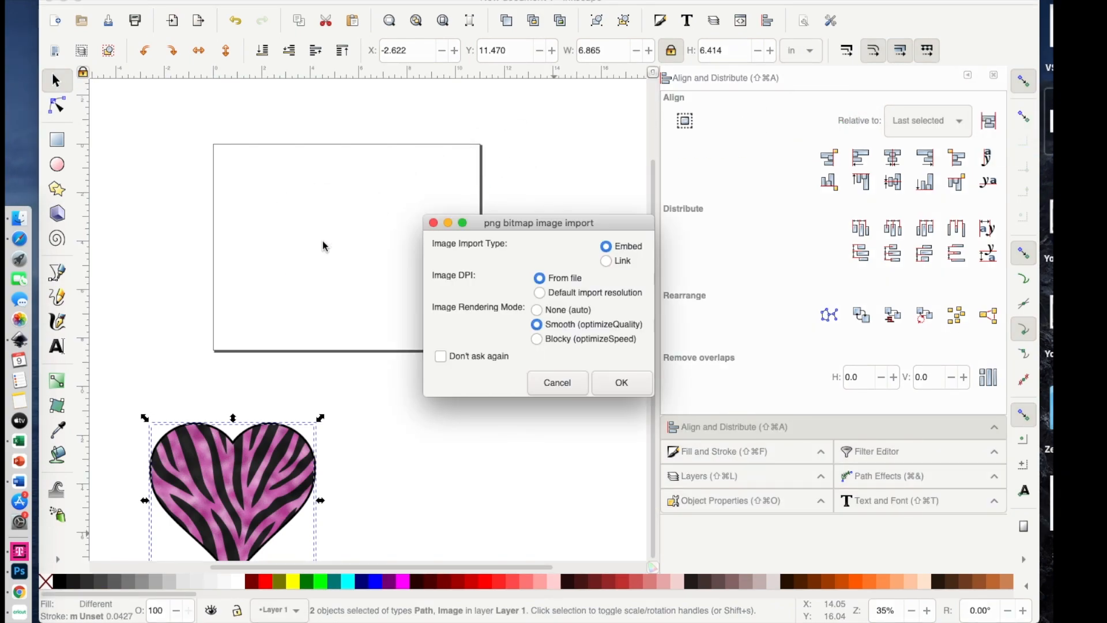
{"action": "left_click", "coordinate": [621, 386]}
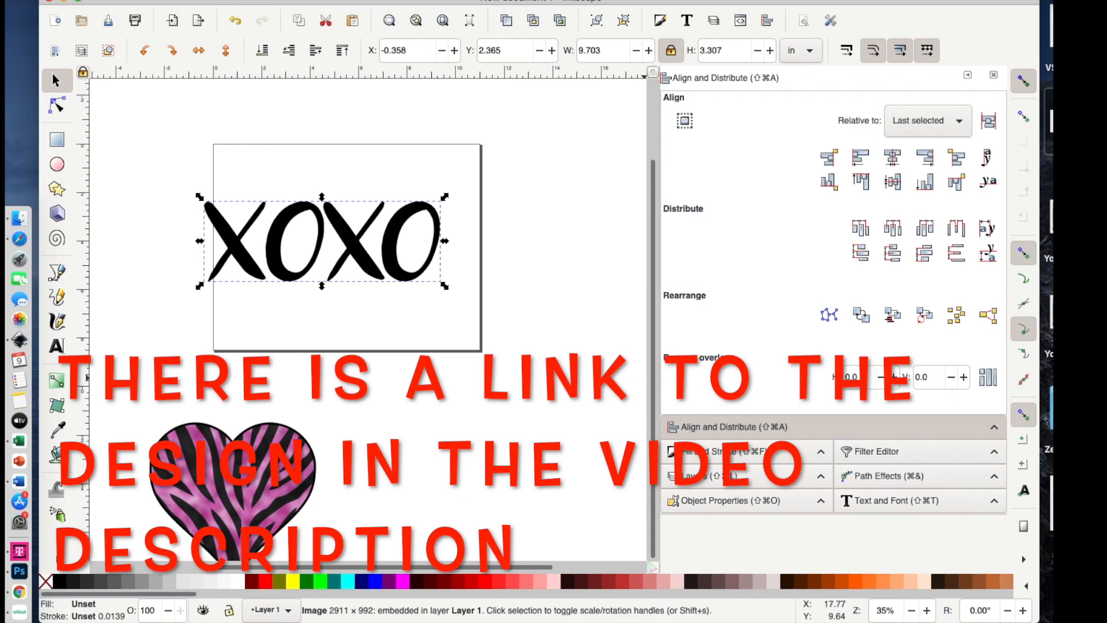
{"action": "left_click_drag", "start_coordinate": [1079, 122], "coordinate": [340, 312]}
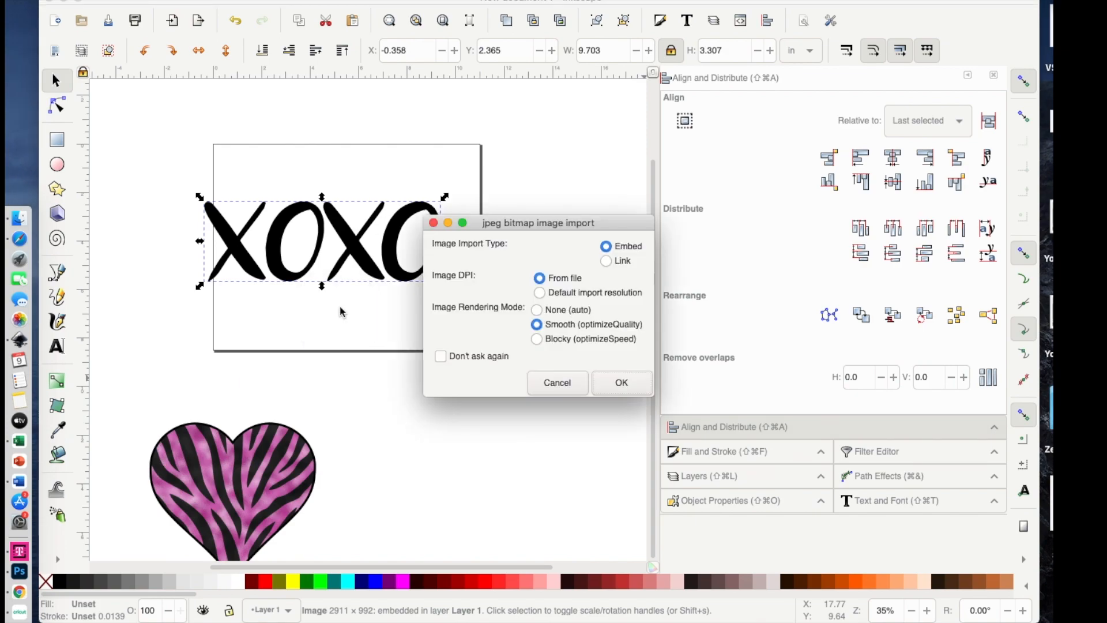
{"action": "left_click", "coordinate": [619, 384]}
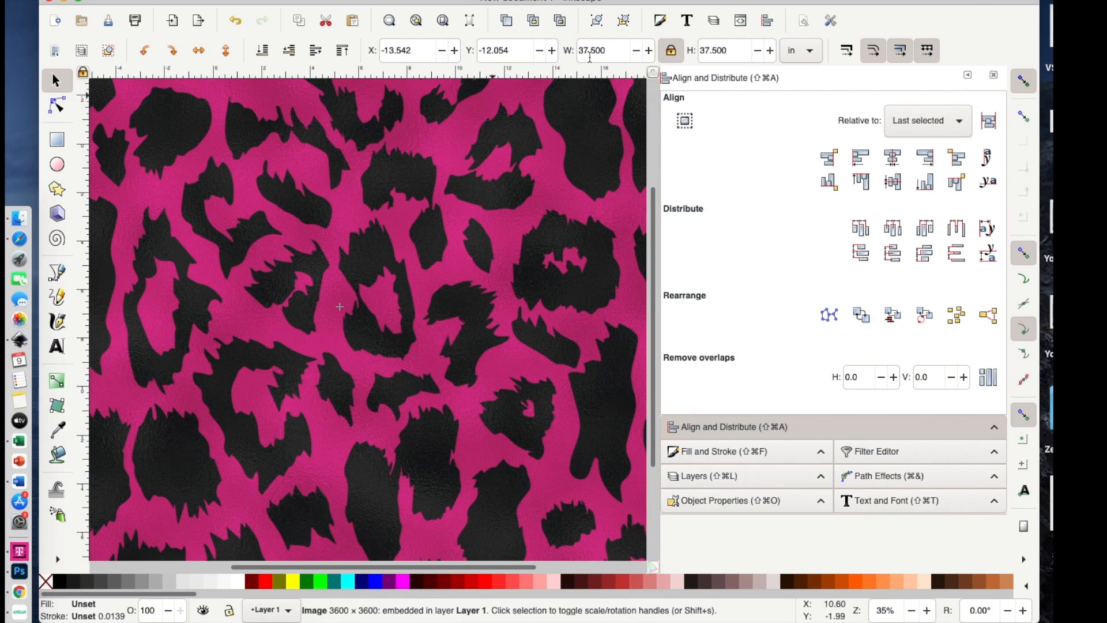
Set the leopard pattern's width to 10 in proportionally and move it over the XOXO lettering, at about X -2.83, Y -0.89 in
{"action": "left_click", "coordinate": [616, 51]}
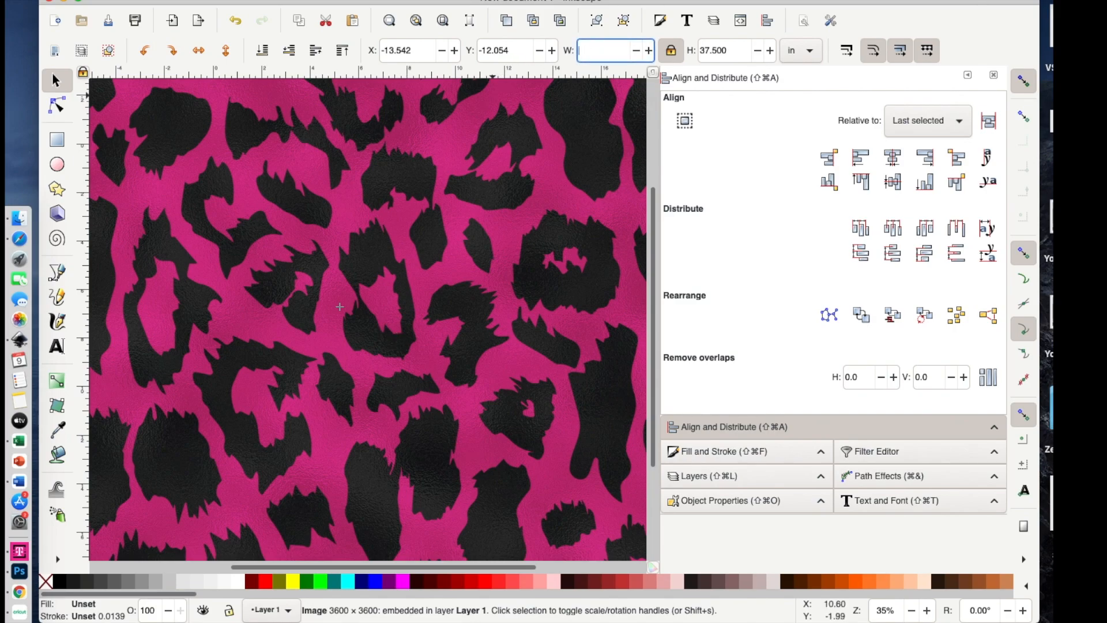
{"action": "type", "text": "10"}
{"action": "key", "text": "Return"}
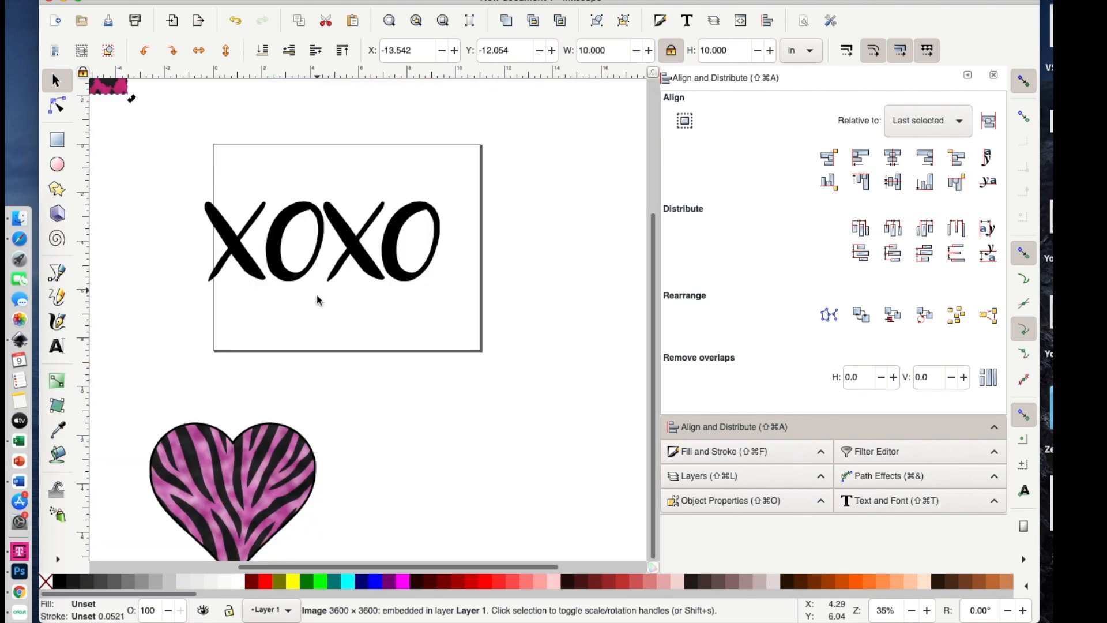
{"action": "scroll", "coordinate": [388, 299], "scroll_direction": "up", "scroll_amount": 3}
{"action": "left_click_drag", "start_coordinate": [123, 139], "coordinate": [523, 410]}
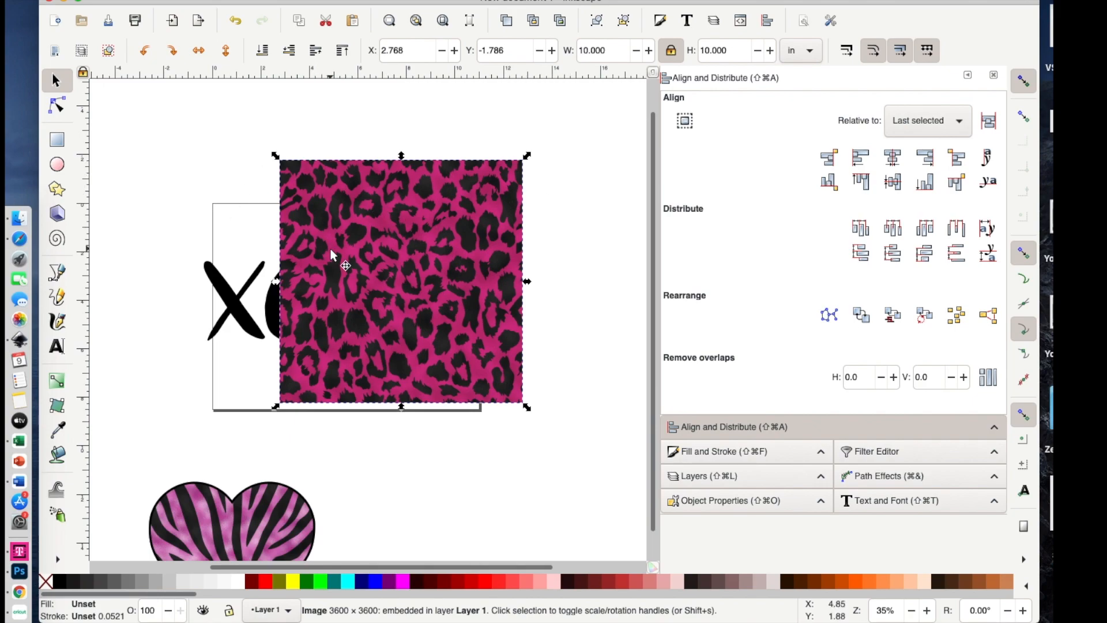
{"action": "left_click_drag", "start_coordinate": [471, 257], "coordinate": [321, 284]}
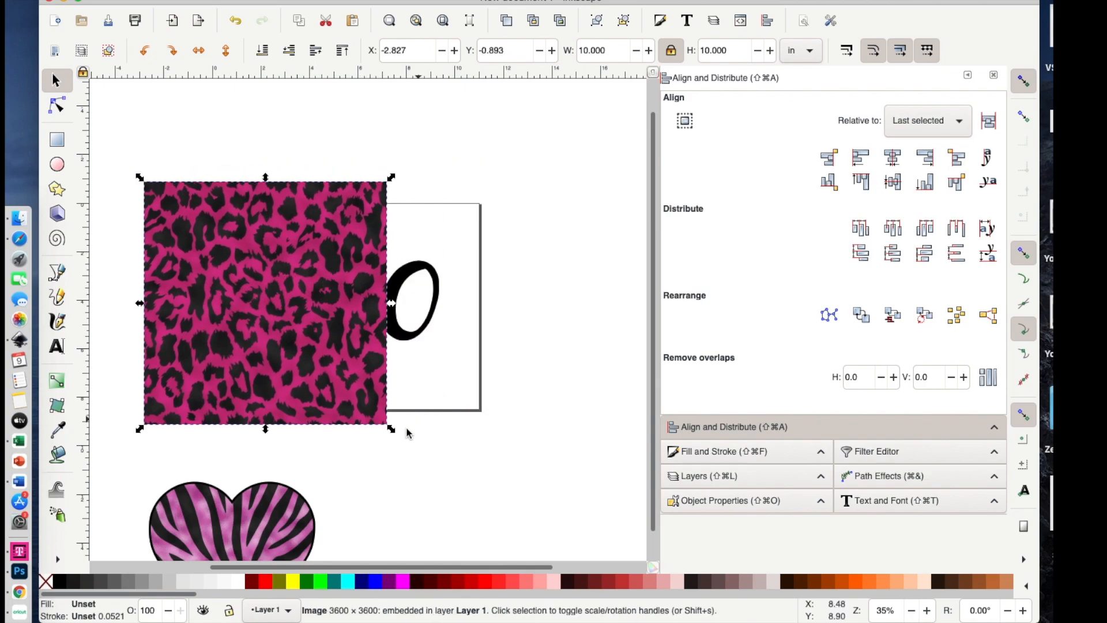
Enlarge the leopard pattern proportionally to about 12.38 in square and lower it to the bottom behind the XOXO lettering
{"action": "left_click_drag", "start_coordinate": [390, 428], "coordinate": [428, 394]}
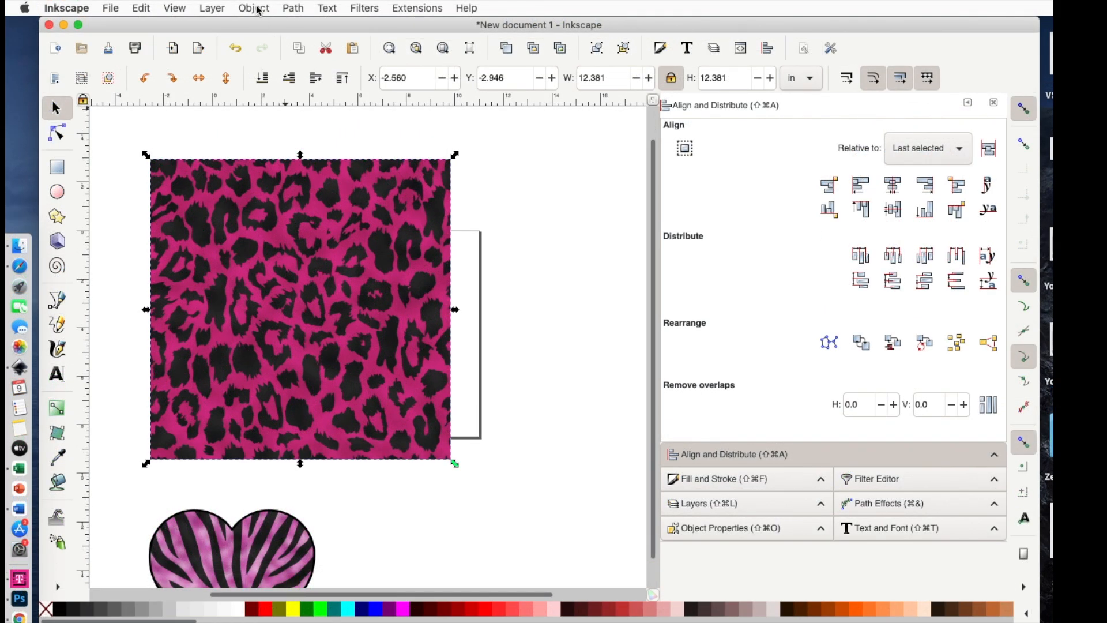
{"action": "left_click", "coordinate": [257, 10]}
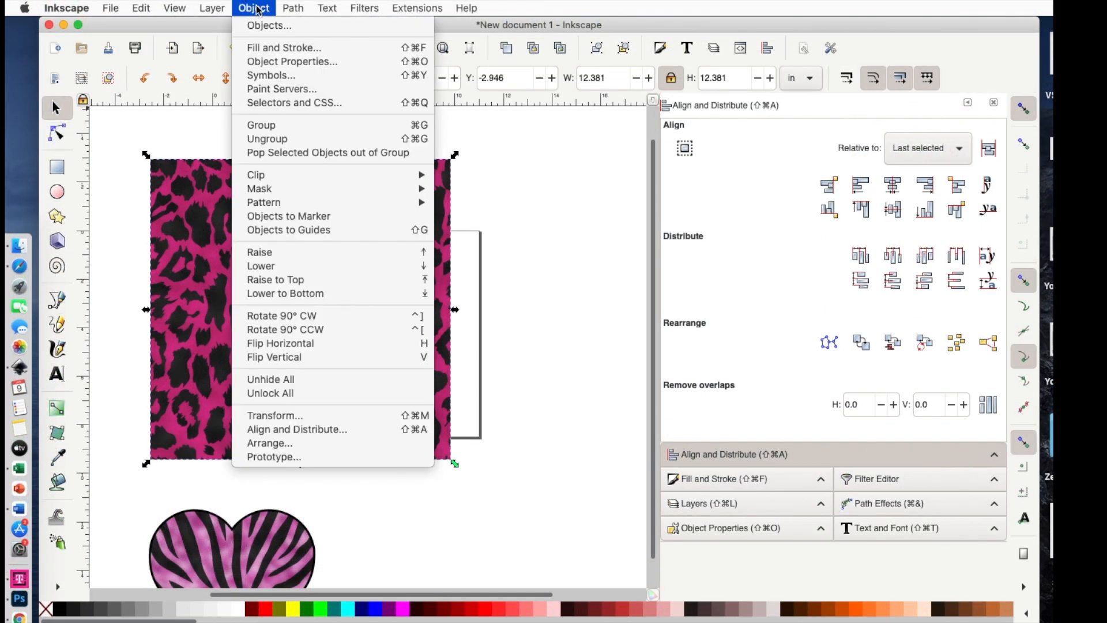
{"action": "left_click", "coordinate": [254, 294]}
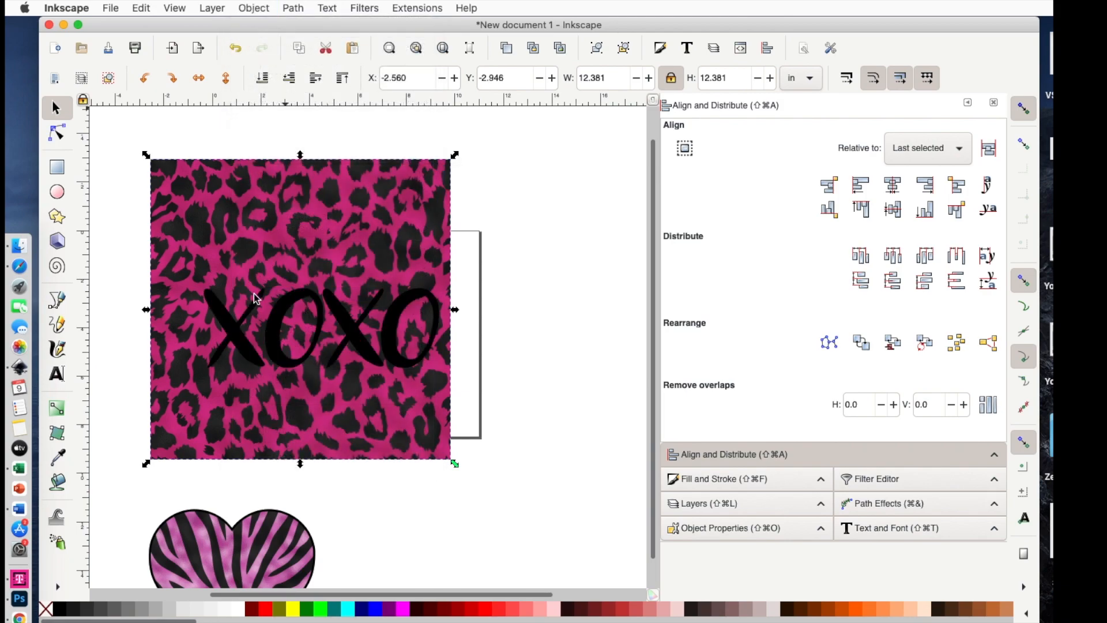
Move the XOXO image to about X -0.92, Y 1.89 in and trace it as a single-scan bitmap with brightness cutoff 0.450
{"action": "left_click_drag", "start_coordinate": [275, 340], "coordinate": [250, 324]}
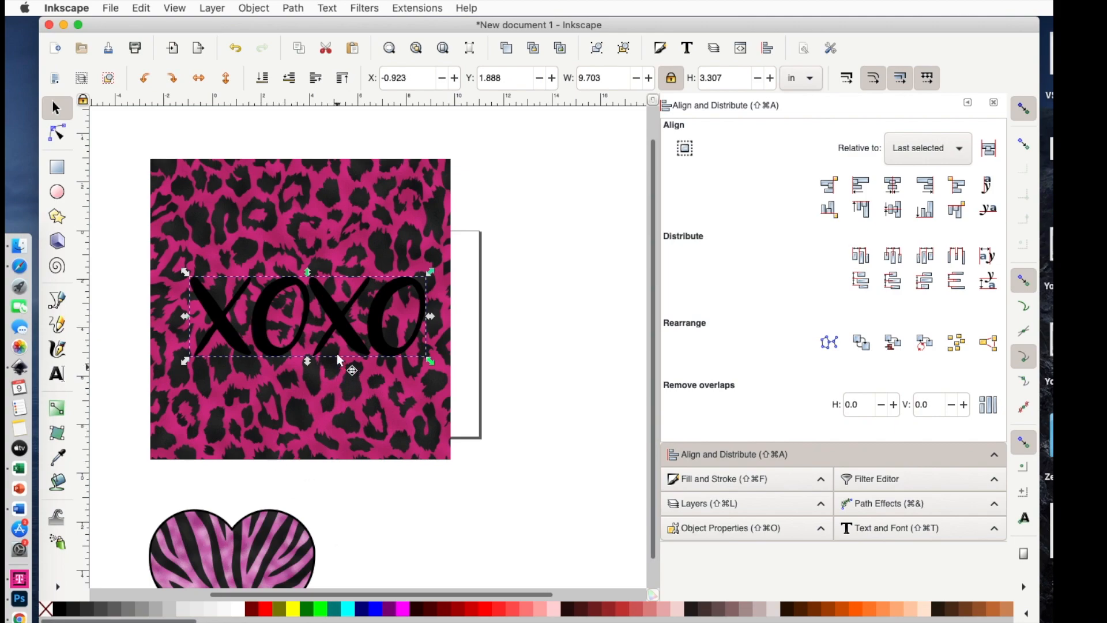
{"action": "left_click", "coordinate": [336, 609]}
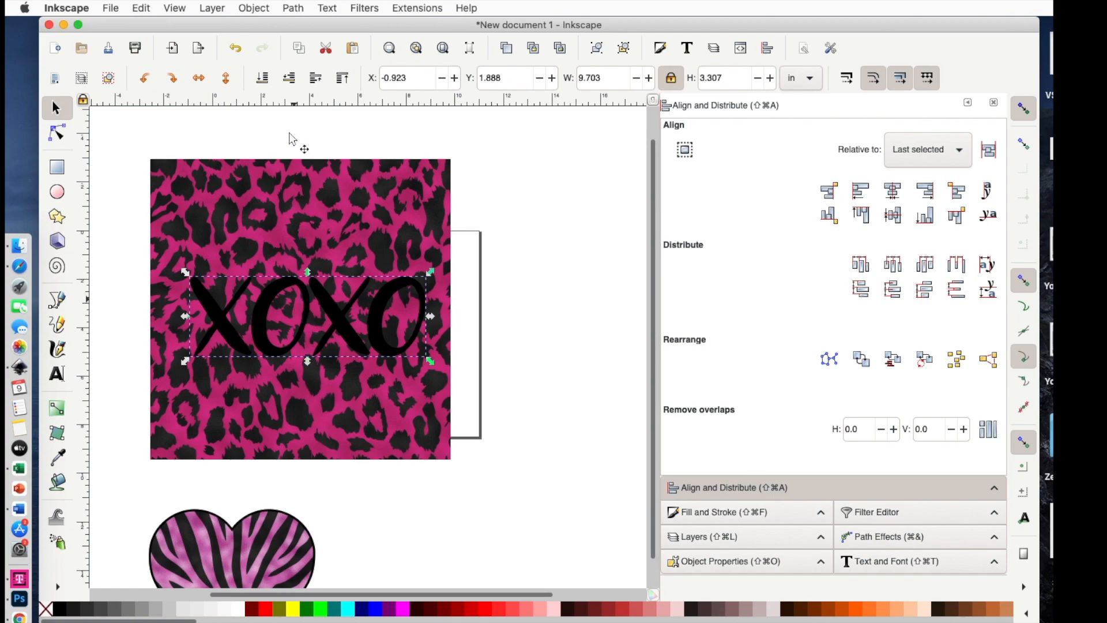
{"action": "left_click", "coordinate": [293, 8]}
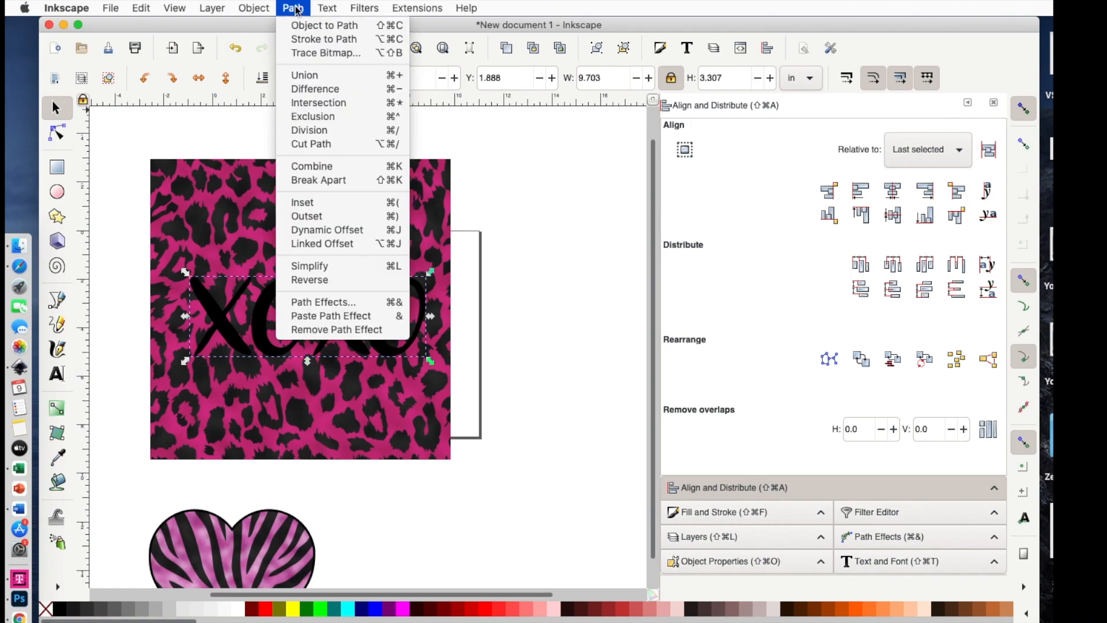
{"action": "left_click", "coordinate": [301, 53]}
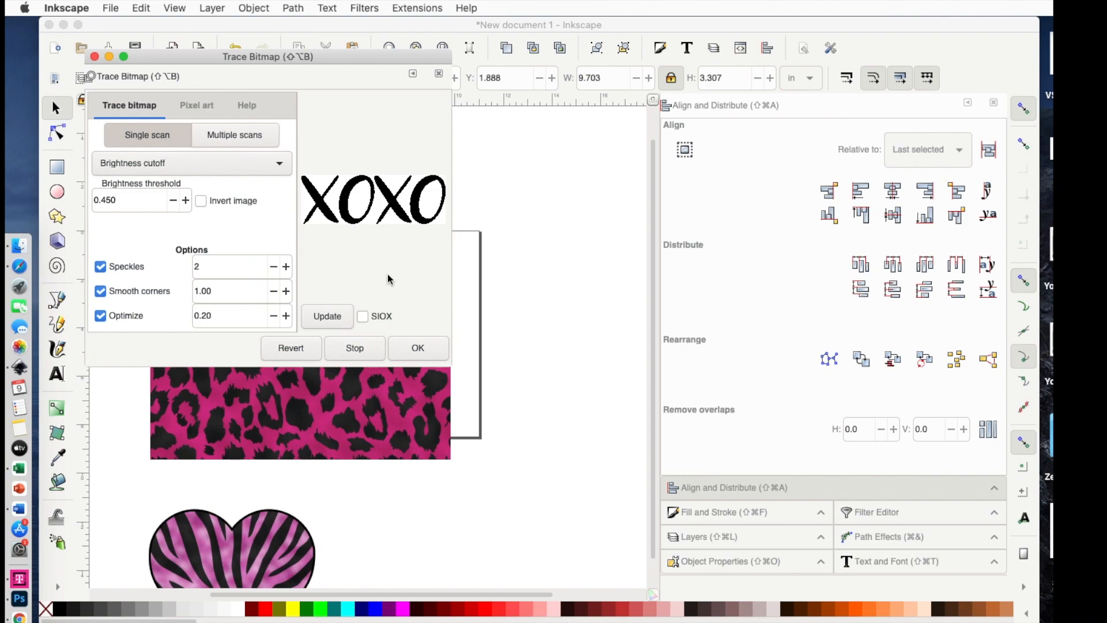
{"action": "left_click", "coordinate": [419, 348]}
{"action": "left_click", "coordinate": [95, 57]}
Move the traced XOXO down to about X -1.81, Y 4.54 in and the original image up to about X -1.16, Y 0.82 in
{"action": "left_click_drag", "start_coordinate": [268, 306], "coordinate": [233, 384]}
{"action": "left_click", "coordinate": [225, 314]}
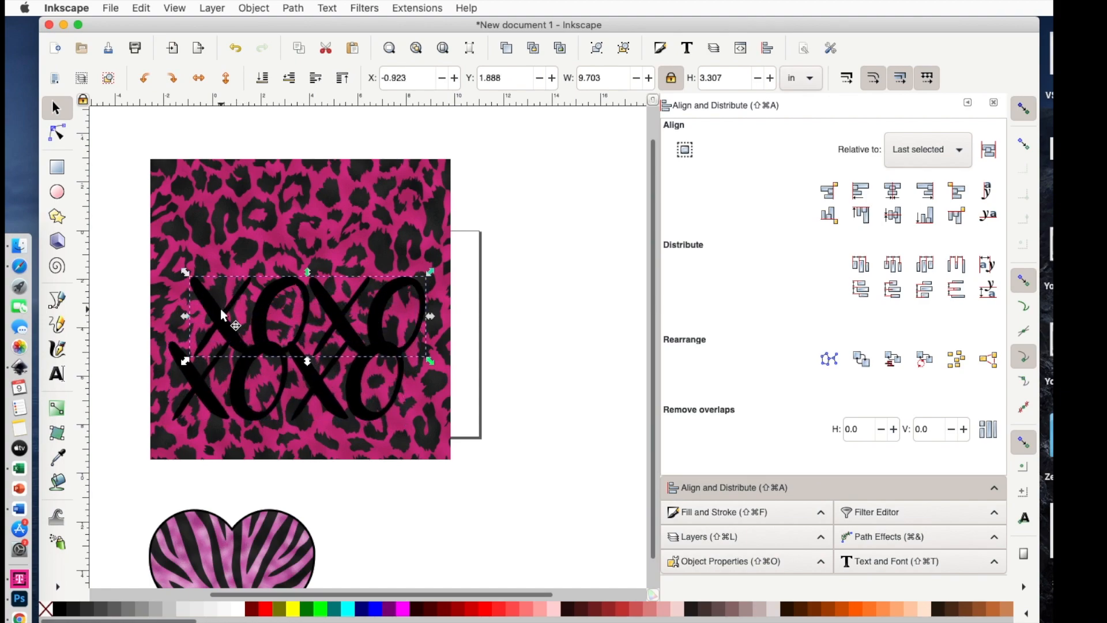
{"action": "left_click_drag", "start_coordinate": [218, 295], "coordinate": [218, 340]}
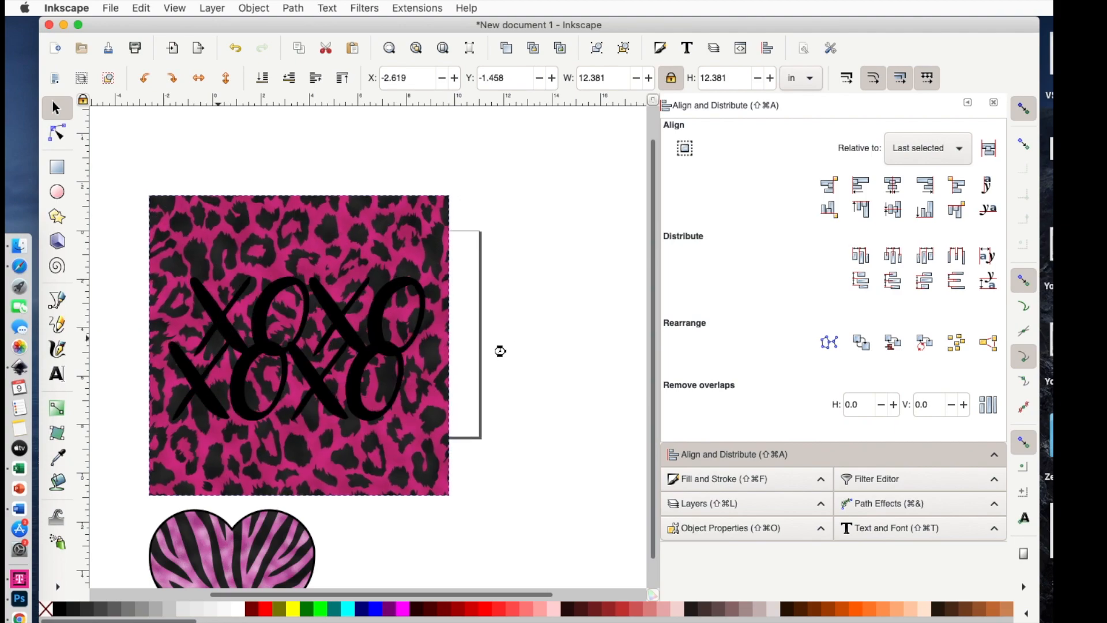
{"action": "left_click", "coordinate": [331, 311]}
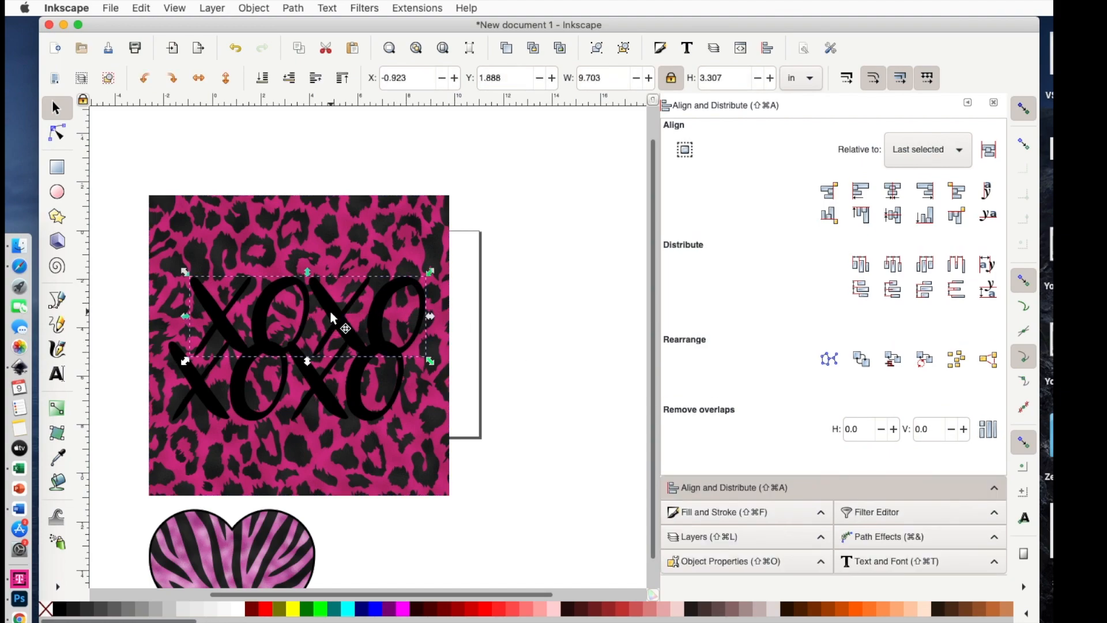
{"action": "left_click", "coordinate": [332, 311]}
{"action": "left_click_drag", "start_coordinate": [333, 311], "coordinate": [327, 286]}
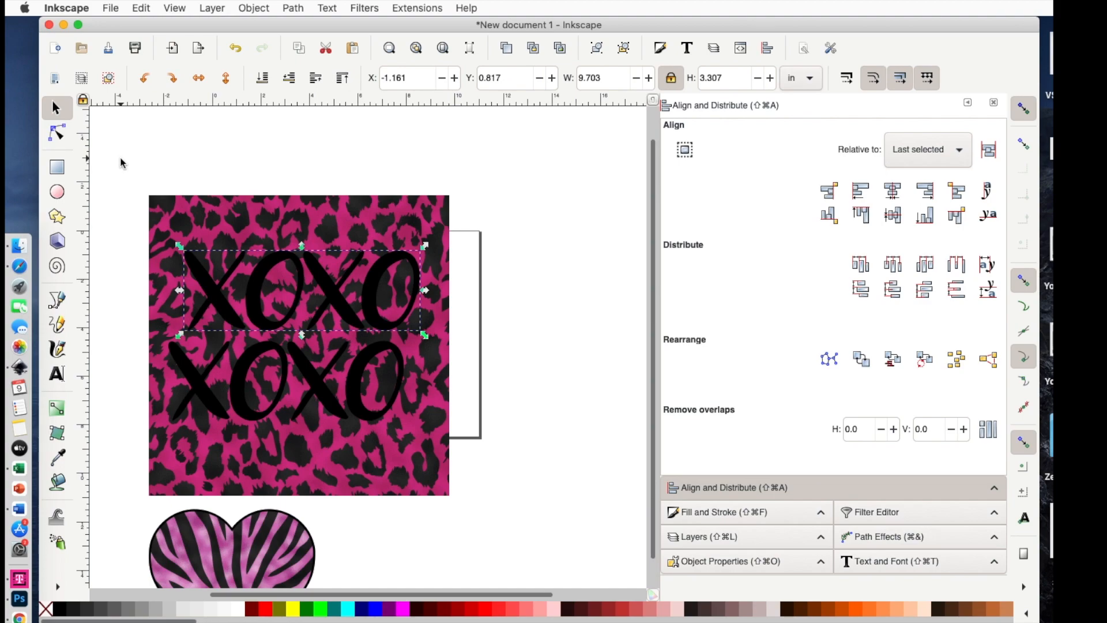
Check both XOXO objects for editable nodes and delete the original bitmap above the traced one
{"action": "left_click", "coordinate": [61, 137]}
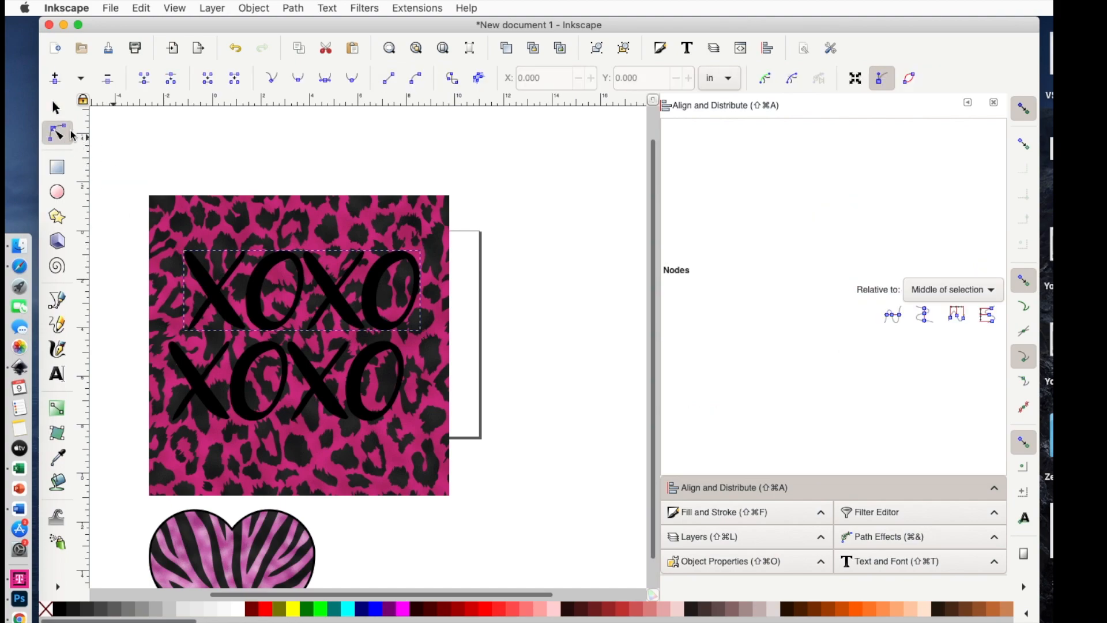
{"action": "left_click", "coordinate": [56, 107]}
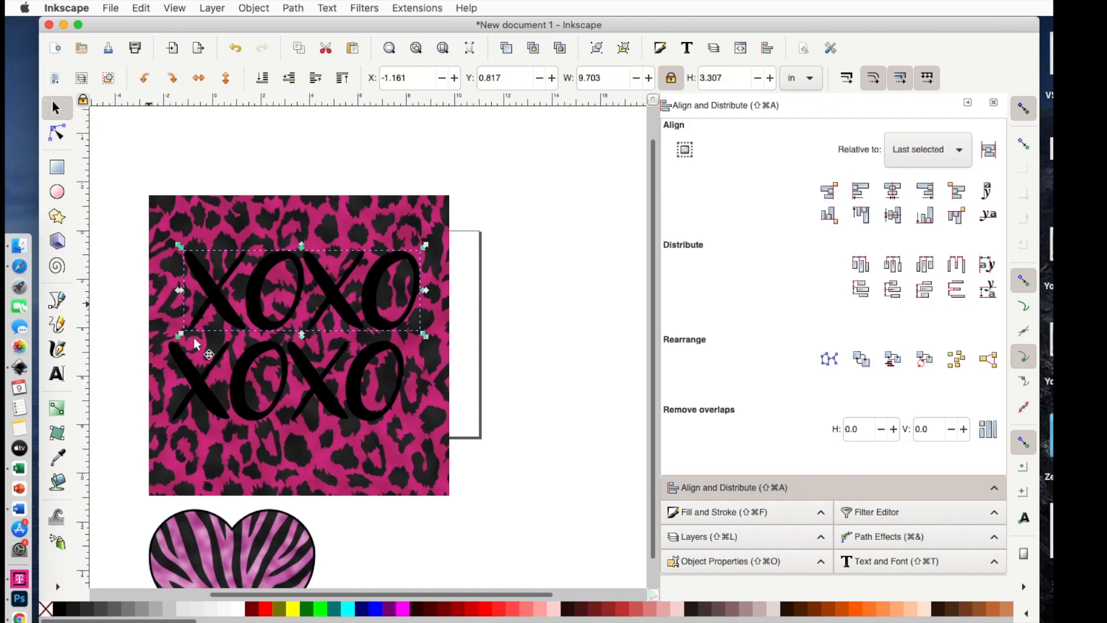
{"action": "left_click", "coordinate": [191, 384]}
{"action": "left_click", "coordinate": [56, 133]}
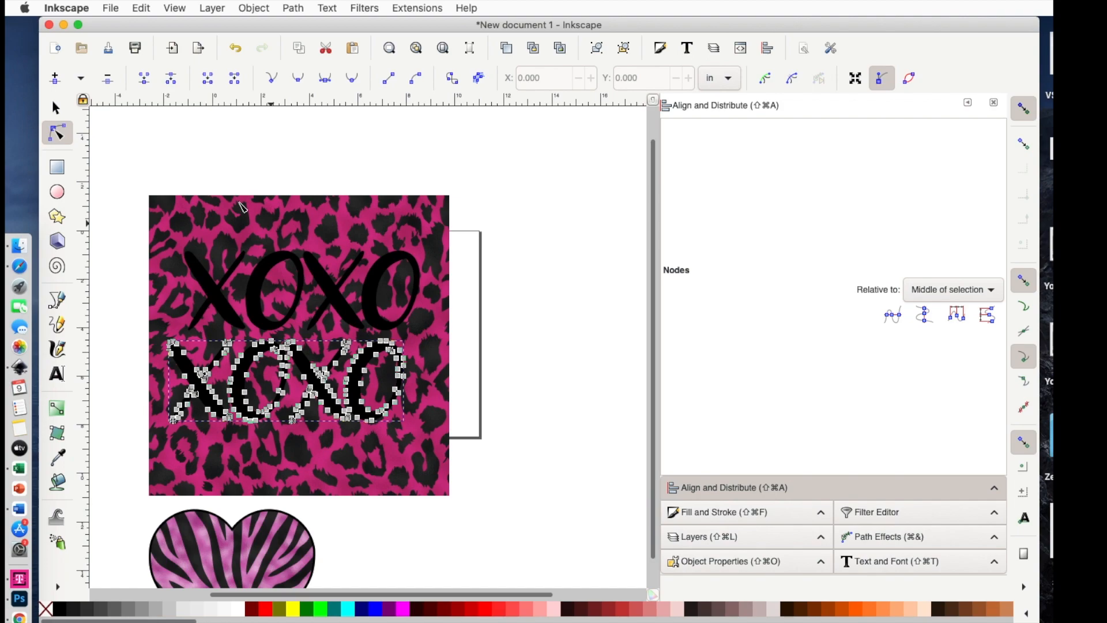
{"action": "left_click", "coordinate": [56, 108]}
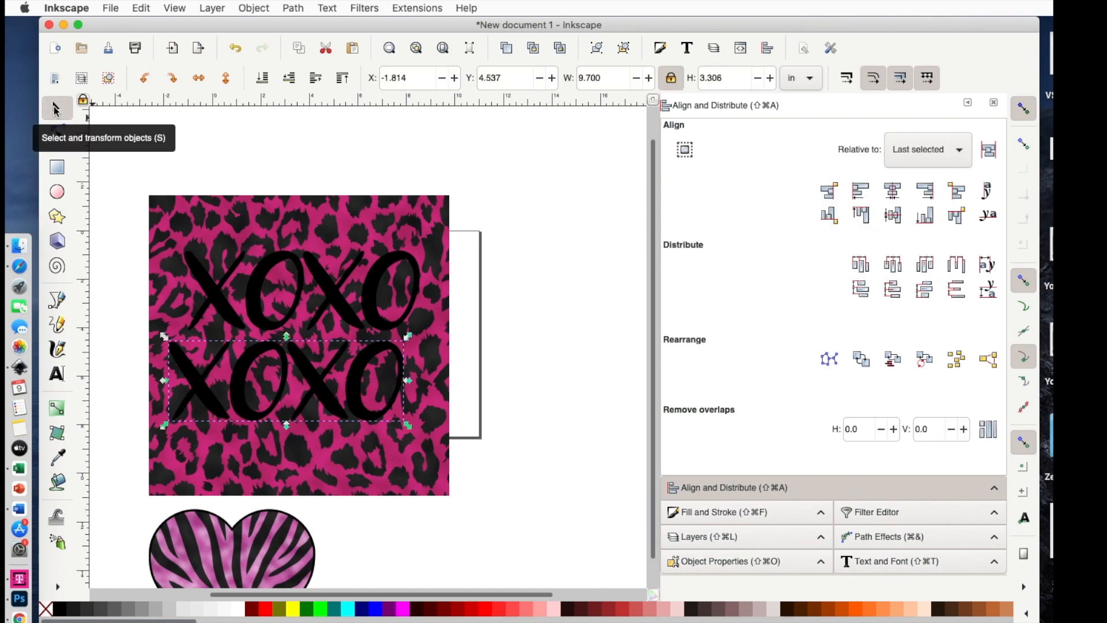
{"action": "left_click", "coordinate": [257, 280]}
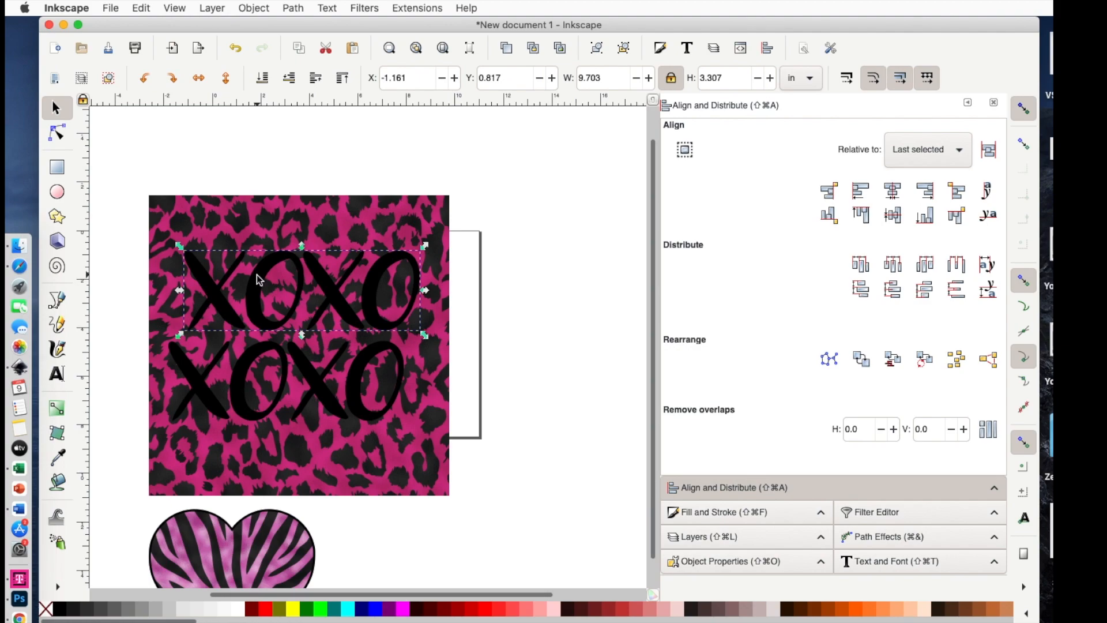
{"action": "key", "text": "Delete"}
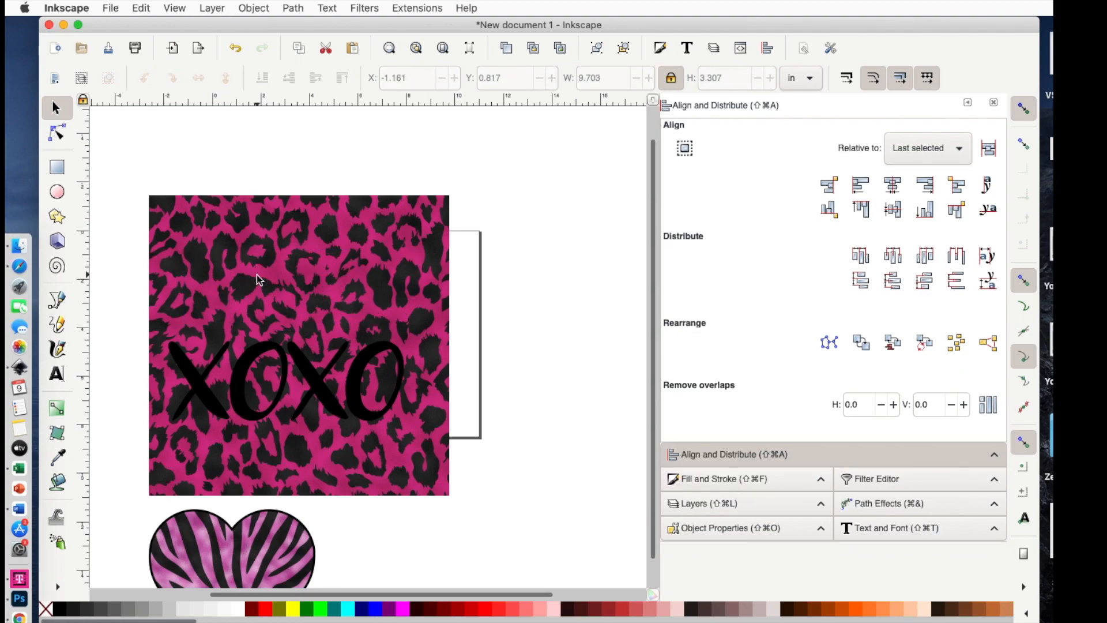
Fill the traced XOXO with teal and reposition it on the leopard pattern at about X -2.02, Y 1.86 in, about 4.50 in high
{"action": "left_click", "coordinate": [243, 385]}
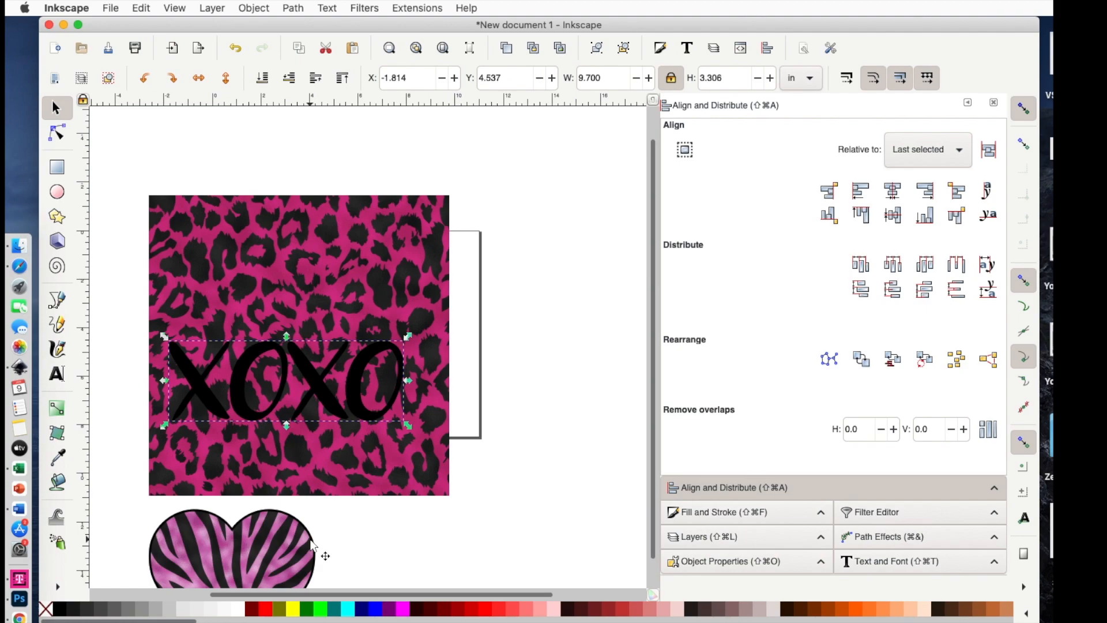
{"action": "left_click", "coordinate": [339, 607]}
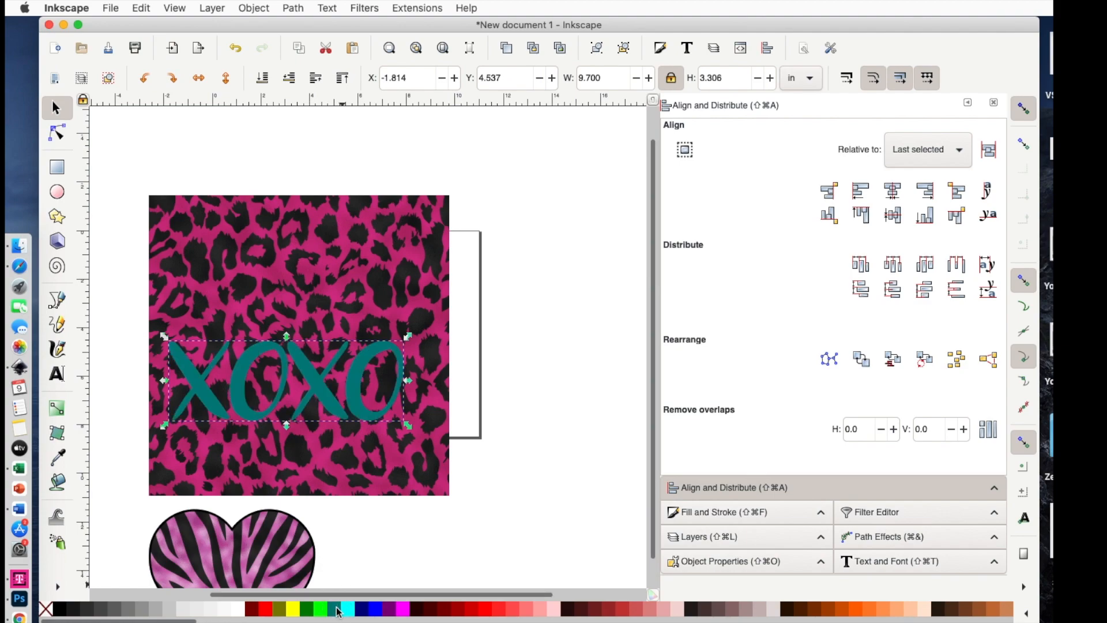
{"action": "left_click_drag", "start_coordinate": [339, 398], "coordinate": [281, 389]}
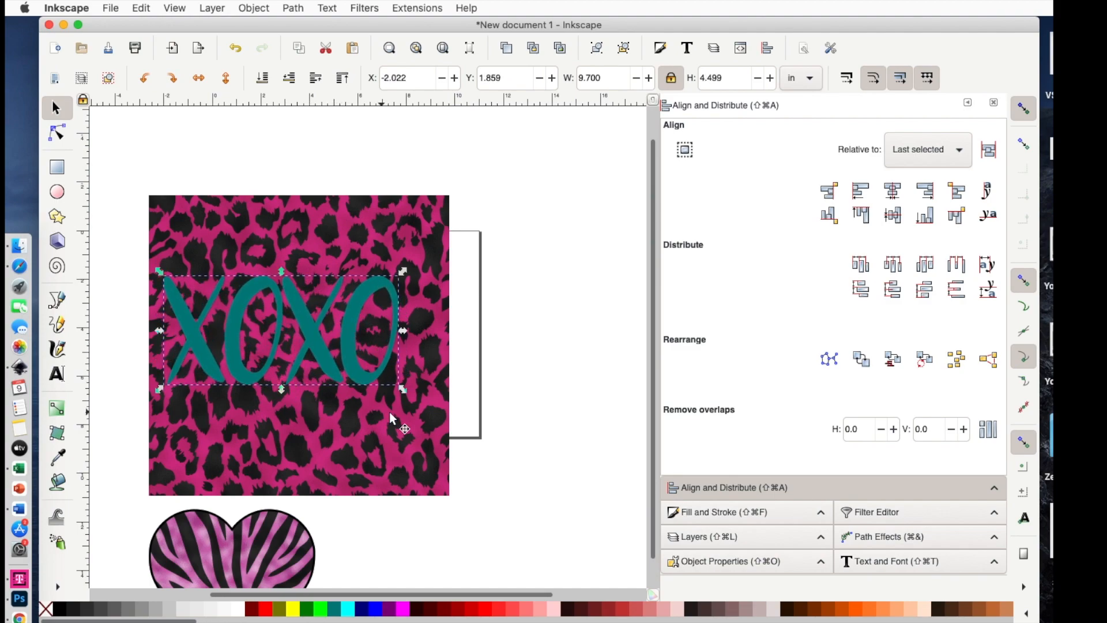
Try clipping the leopard pattern to the teal XOXO enlarged to about 10.86 by 5.04 in, and undo both changes
{"action": "left_click_drag", "start_coordinate": [407, 396], "coordinate": [436, 416]}
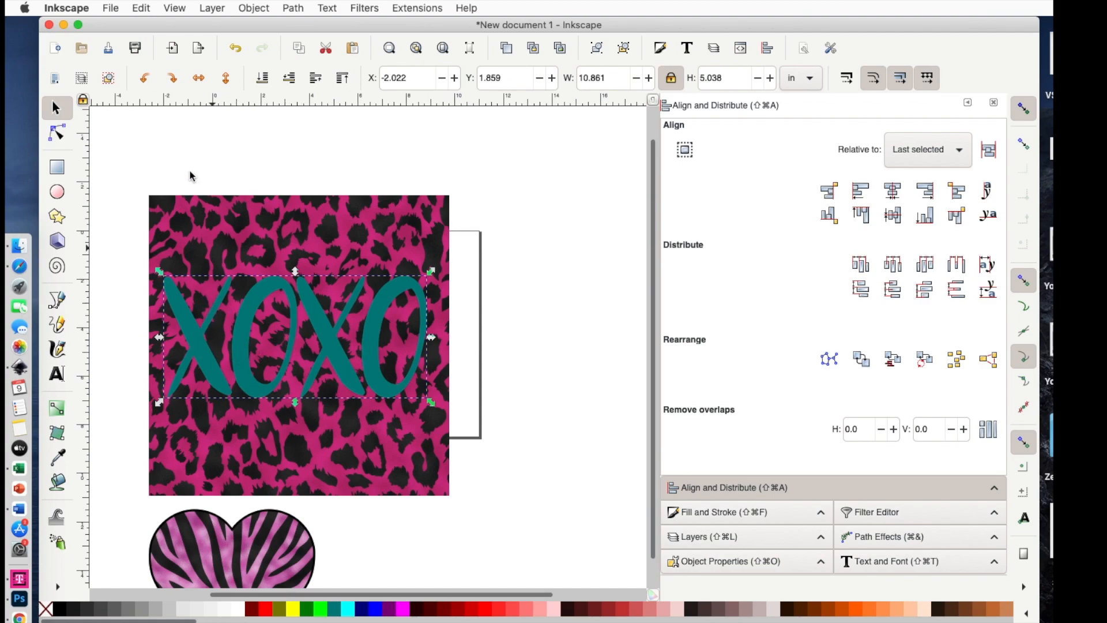
{"action": "left_click_drag", "start_coordinate": [120, 155], "coordinate": [481, 531]}
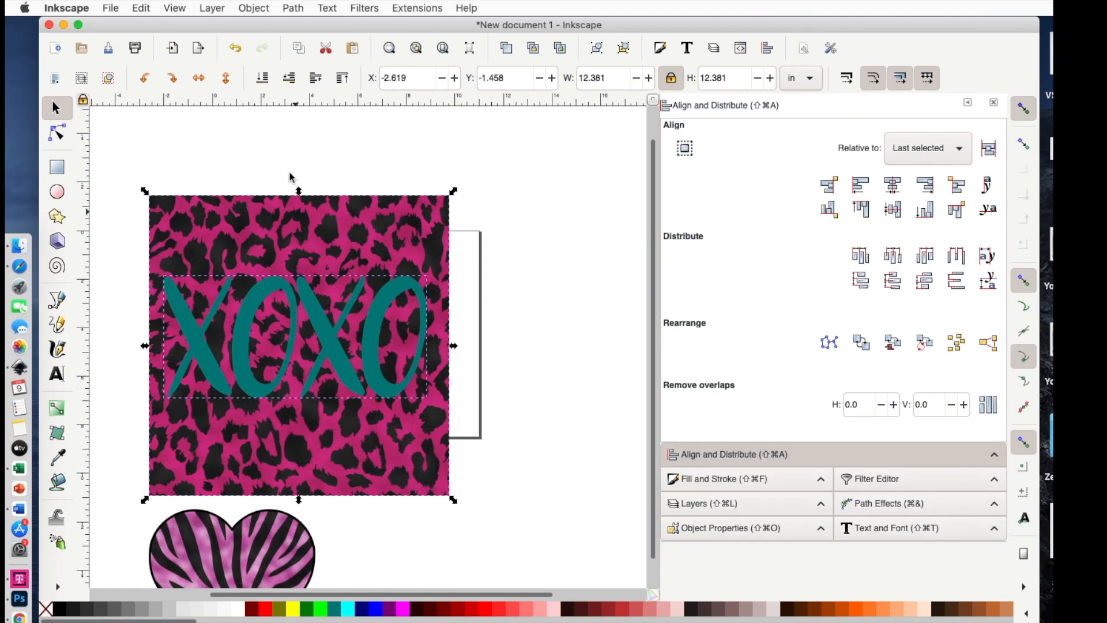
{"action": "left_click", "coordinate": [252, 8]}
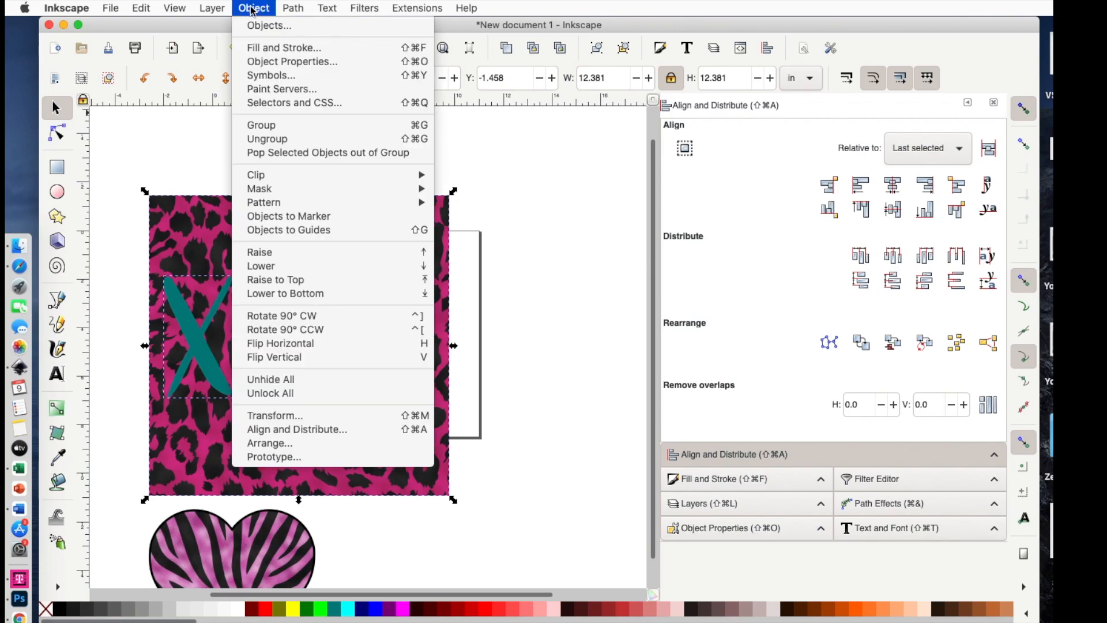
{"action": "mouse_move", "coordinate": [402, 178]}
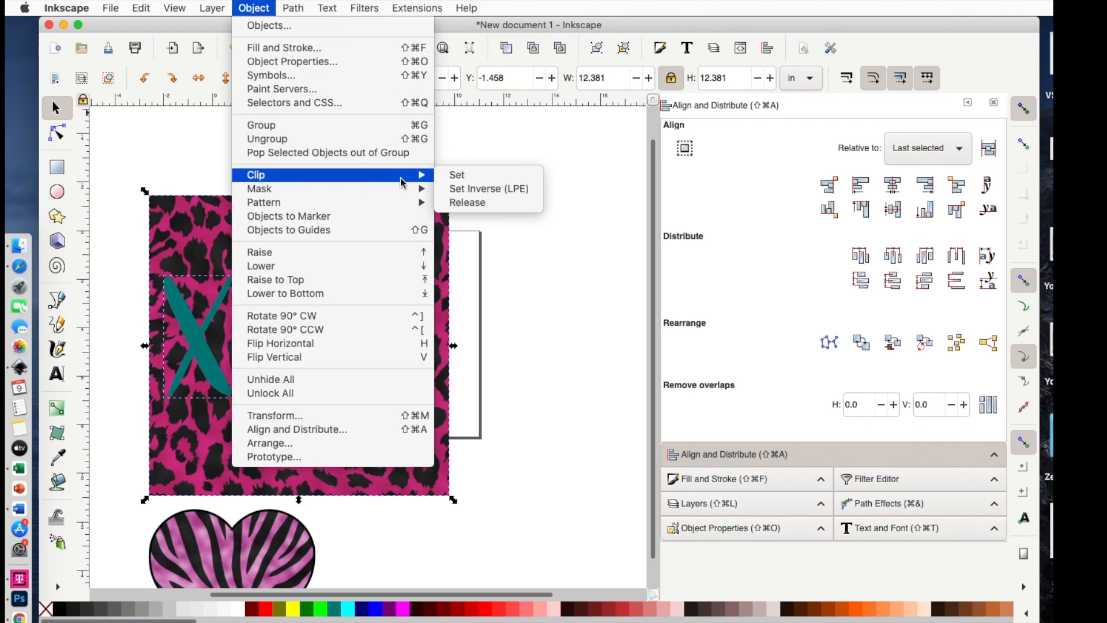
{"action": "left_click", "coordinate": [468, 175]}
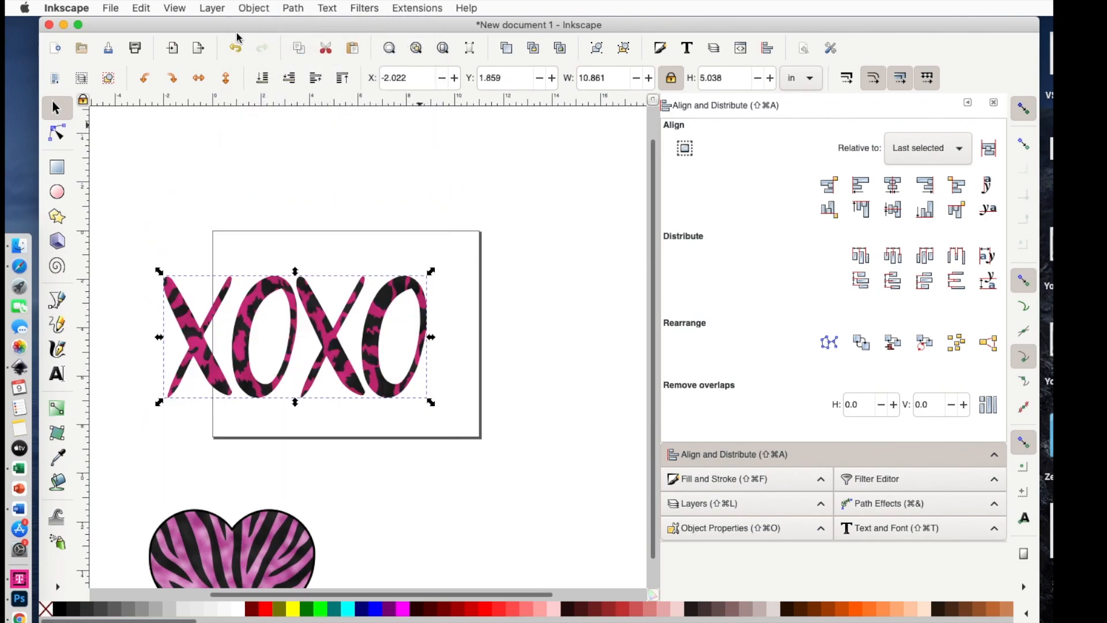
{"action": "left_click", "coordinate": [238, 51]}
{"action": "left_click", "coordinate": [236, 50]}
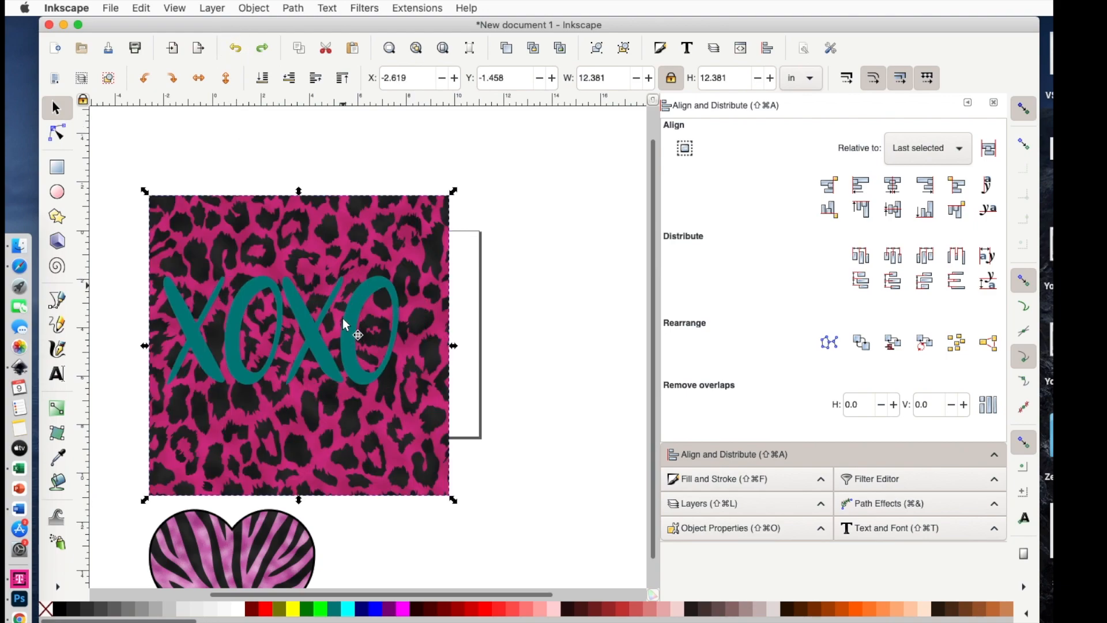
Enlarge the teal XOXO to about 10.86 in wide and outset its path repeatedly to about 10.99 by 5.19 in
{"action": "left_click", "coordinate": [354, 326]}
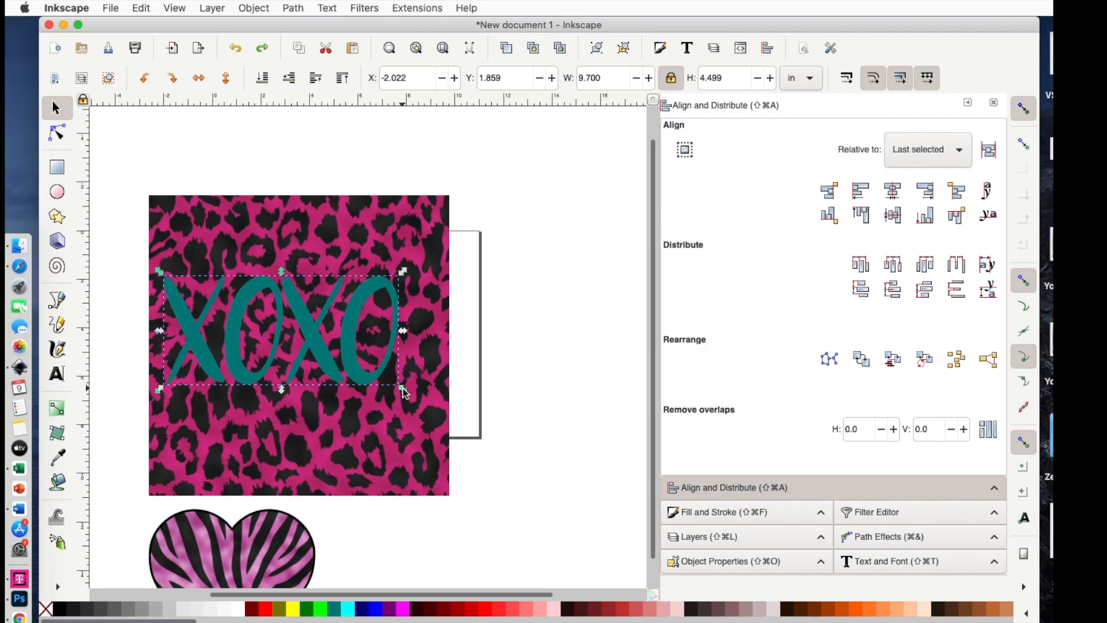
{"action": "left_click_drag", "start_coordinate": [403, 390], "coordinate": [433, 417]}
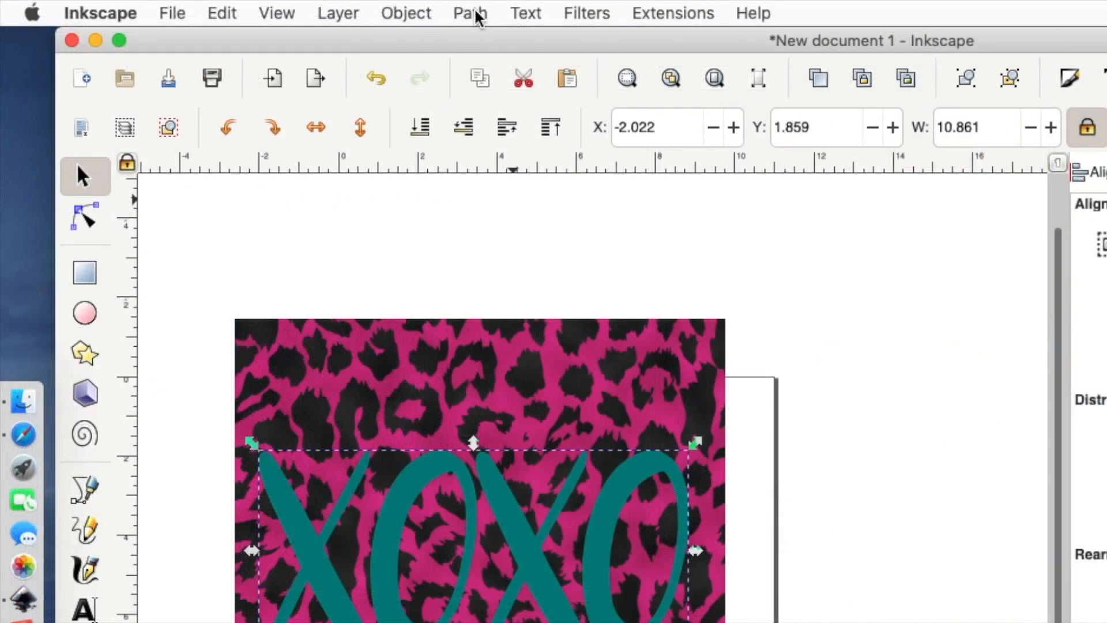
{"action": "left_click", "coordinate": [470, 13]}
{"action": "left_click", "coordinate": [490, 354]}
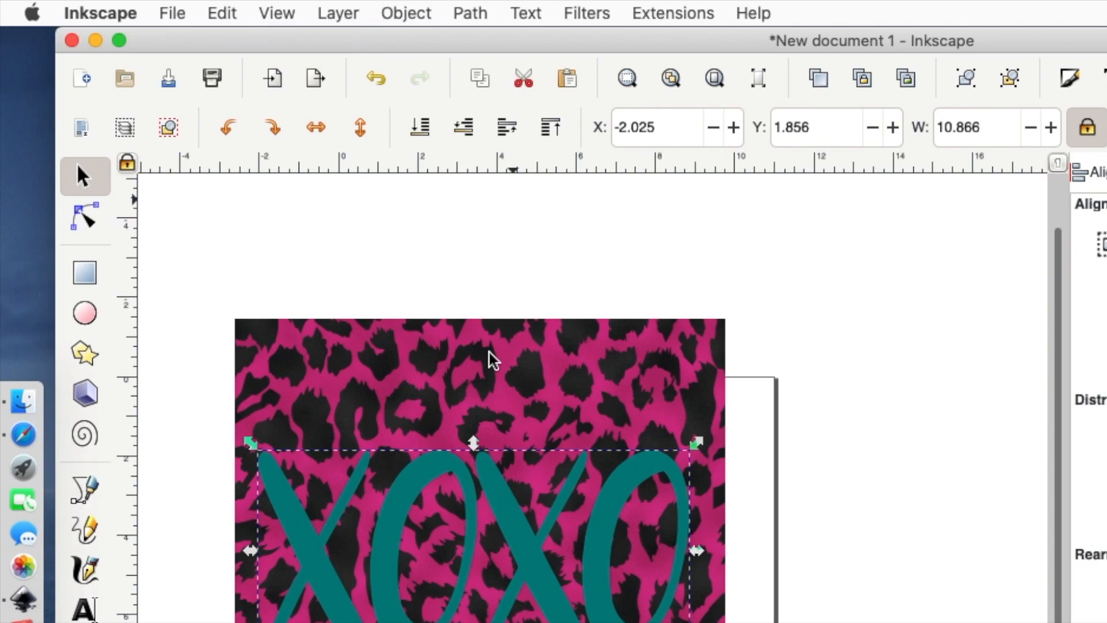
{"action": "key", "text": "ctrl+parenright"}
{"action": "key", "text": "ctrl+parenright"}
{"action": "key", "text": "ctrl+parenright"}
{"action": "key", "text": "ctrl+parenright"}
{"action": "key", "text": "ctrl+parenright"}
{"action": "key", "text": "ctrl+parenright"}
{"action": "key", "text": "ctrl+parenright"}
{"action": "key", "text": "ctrl+parenright"}
{"action": "key", "text": "ctrl+parenright"}
{"action": "key", "text": "ctrl+parenright"}
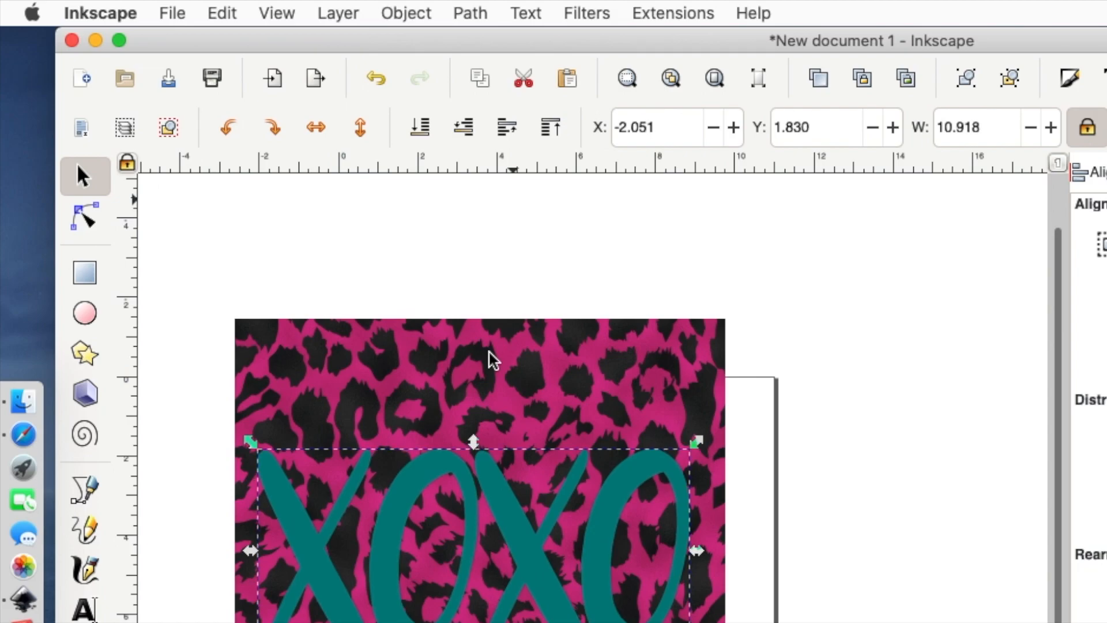
{"action": "key", "text": "ctrl+parenright"}
{"action": "key", "text": "ctrl+parenright"}
{"action": "key", "text": "ctrl+parenright"}
{"action": "key", "text": "ctrl+parenright"}
{"action": "key", "text": "ctrl+parenright"}
{"action": "key", "text": "ctrl+parenright"}
{"action": "key", "text": "ctrl+parenright"}
{"action": "key", "text": "ctrl+parenright"}
{"action": "key", "text": "ctrl+parenright"}
{"action": "key", "text": "ctrl+parenright"}
{"action": "key", "text": "ctrl+parenright"}
{"action": "key", "text": "ctrl+parenright"}
{"action": "key", "text": "ctrl+parenright"}
{"action": "key", "text": "ctrl+parenright"}
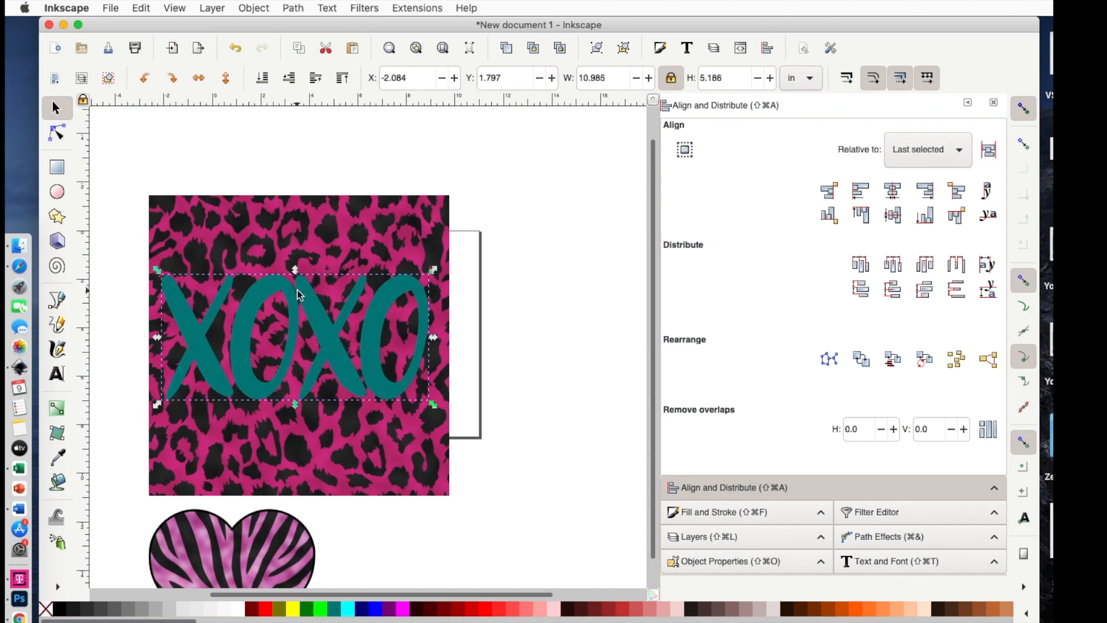
{"action": "key", "text": "super+plus"}
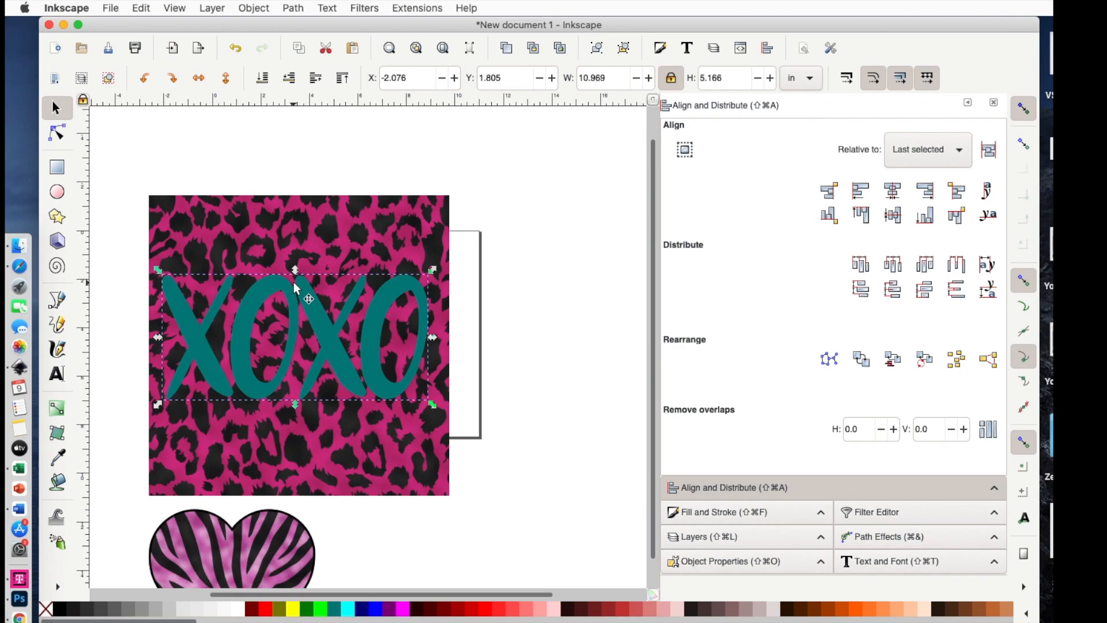
{"action": "key", "text": "super+z"}
{"action": "key", "text": "super+z"}
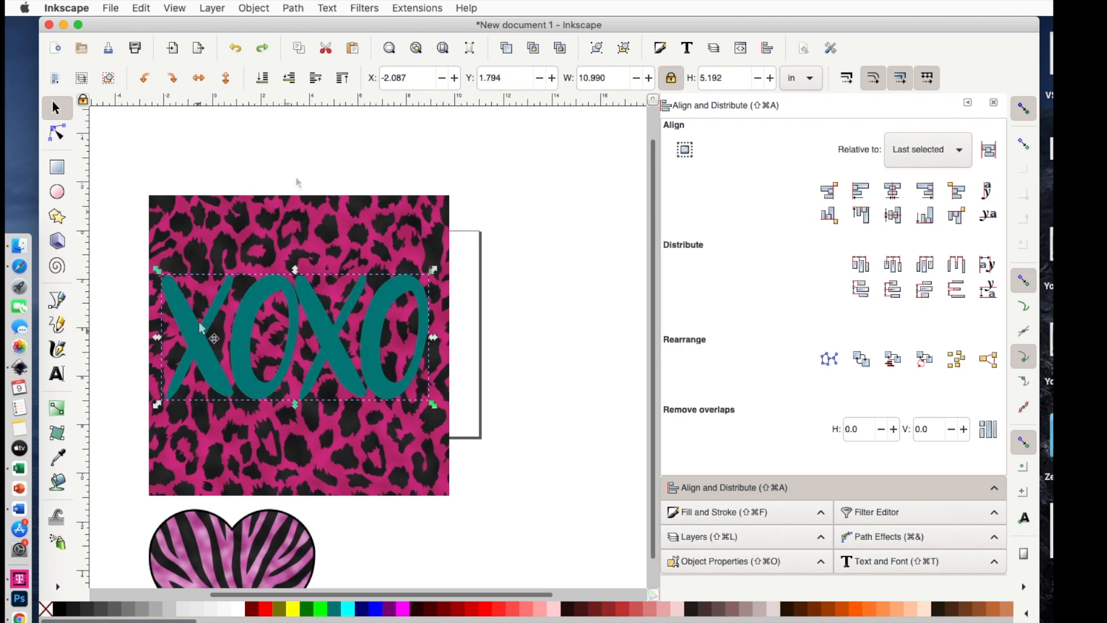
Paste a copy of the thickened teal XOXO overlapping the original at about X -6.09, Y 1.81 in
{"action": "left_click", "coordinate": [200, 344]}
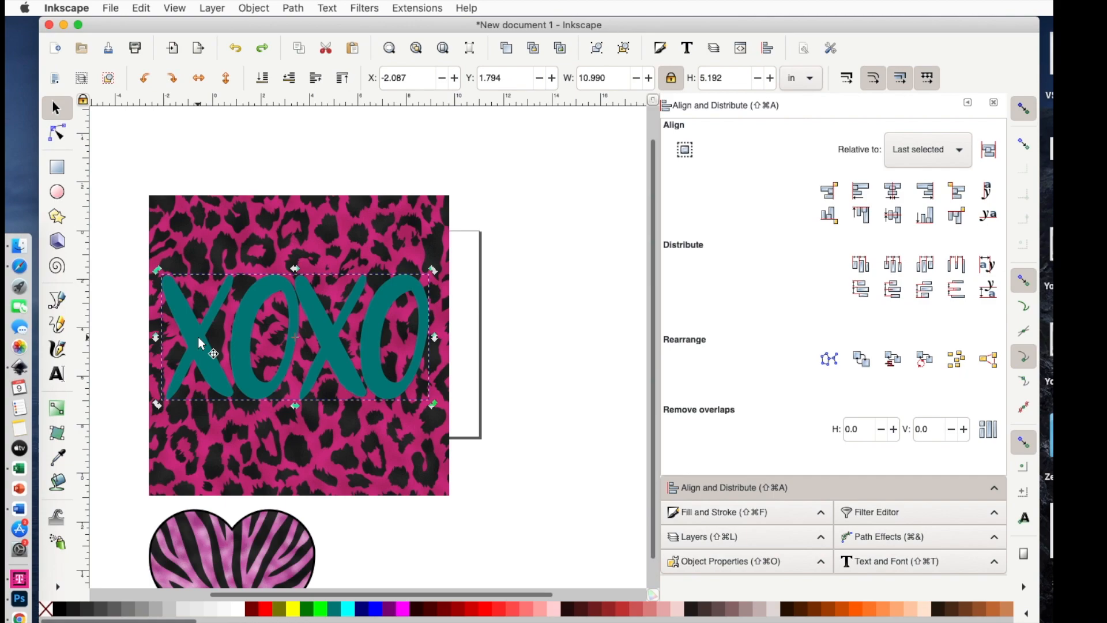
{"action": "key", "text": "super+v"}
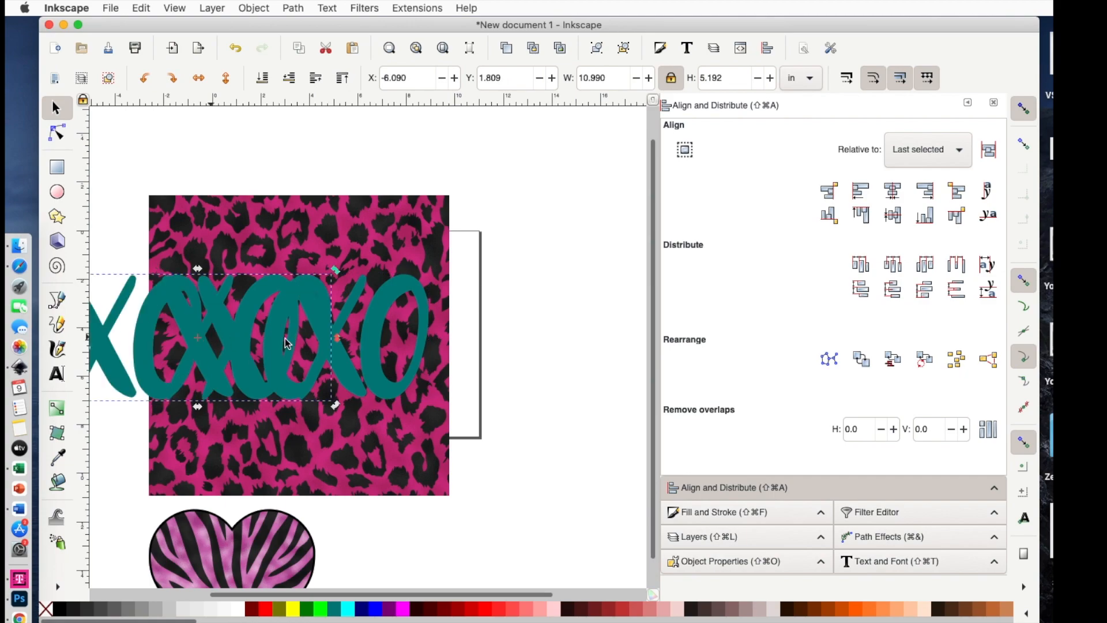
Move the spare teal XOXO to about X 6.47, Y 11.42 in, and clip the leopard pattern to the other teal XOXO
{"action": "left_click_drag", "start_coordinate": [281, 384], "coordinate": [592, 597]}
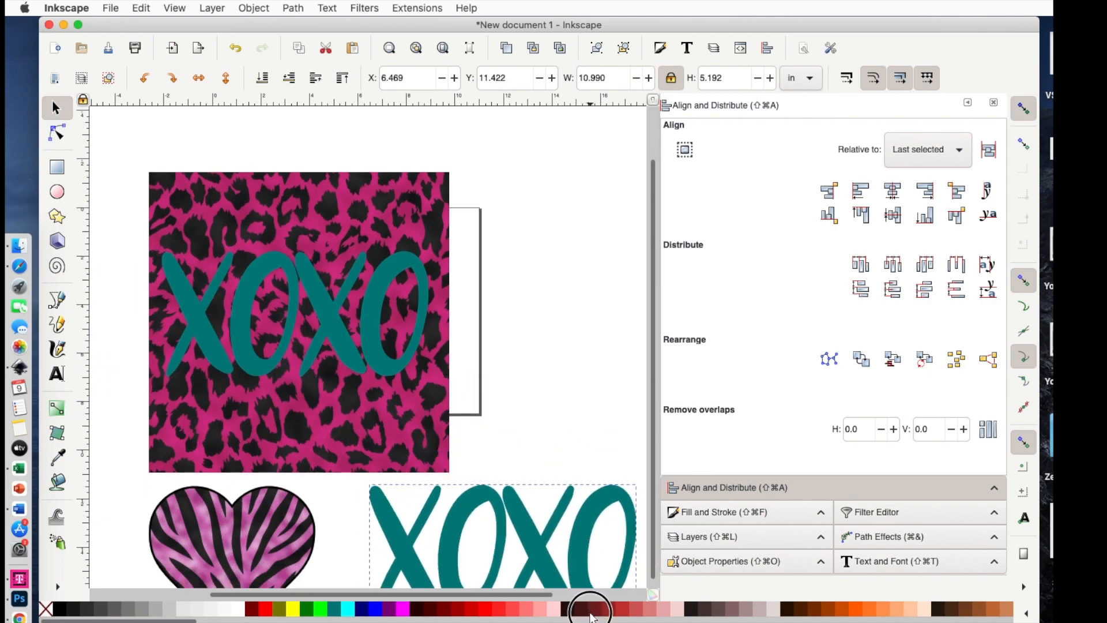
{"action": "left_click_drag", "start_coordinate": [107, 128], "coordinate": [514, 490]}
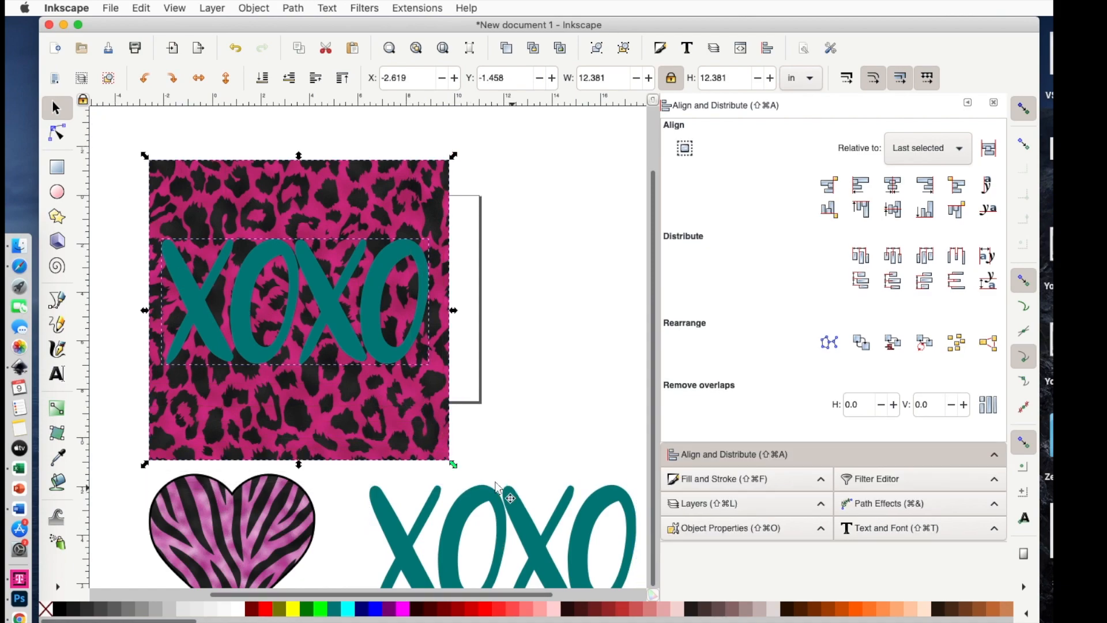
{"action": "left_click", "coordinate": [254, 8]}
{"action": "mouse_move", "coordinate": [259, 175]}
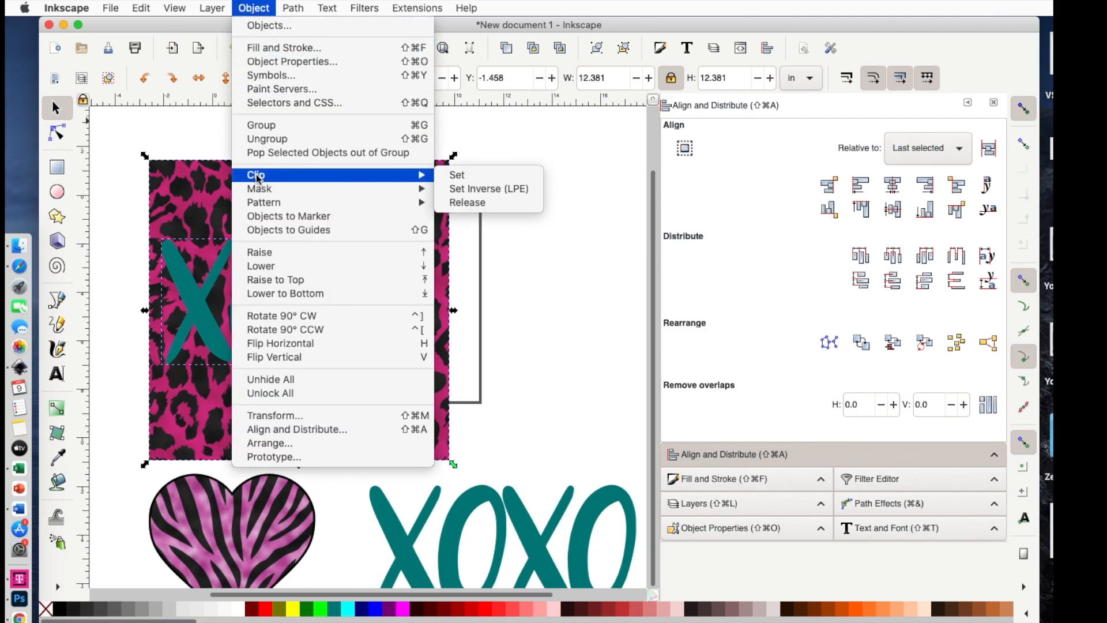
{"action": "left_click", "coordinate": [459, 174]}
Move the remaining teal XOXO just below the leopard lettering at about X 2.81, Y 5.71 in, and fill it with near-black gray
{"action": "left_click", "coordinate": [383, 519]}
{"action": "left_click_drag", "start_coordinate": [364, 430], "coordinate": [310, 373]}
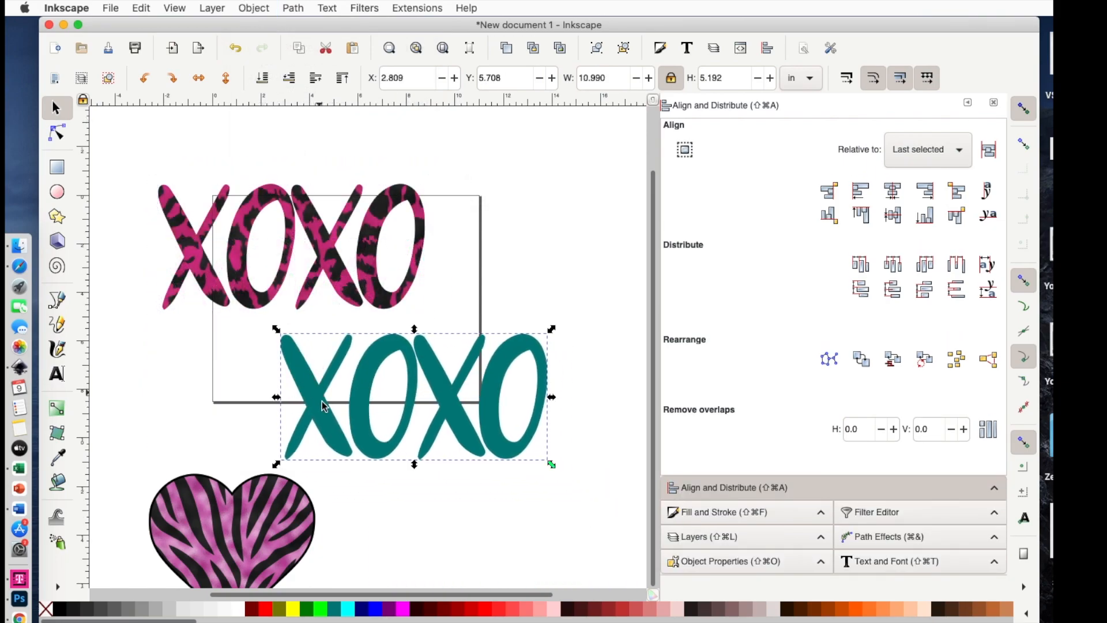
{"action": "left_click", "coordinate": [60, 610]}
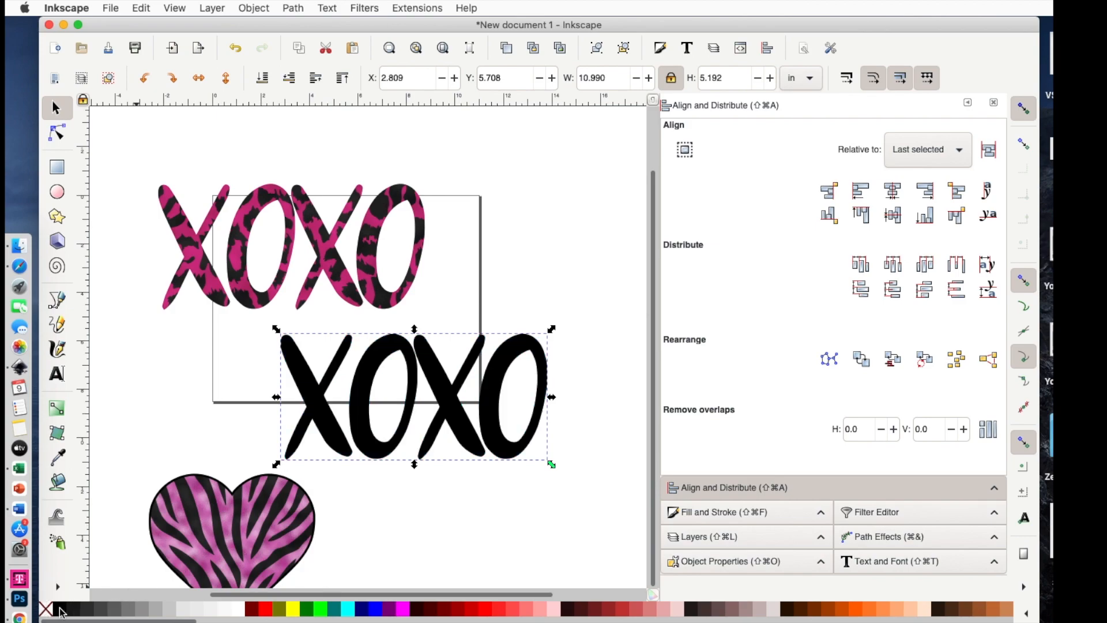
{"action": "left_click", "coordinate": [80, 610]}
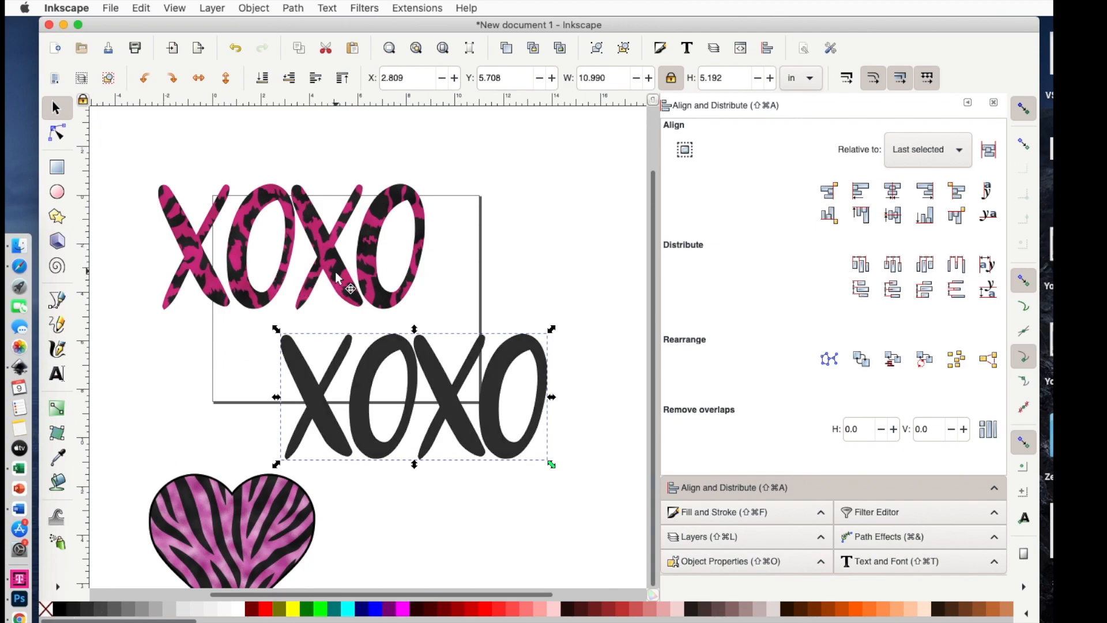
{"action": "left_click", "coordinate": [75, 607]}
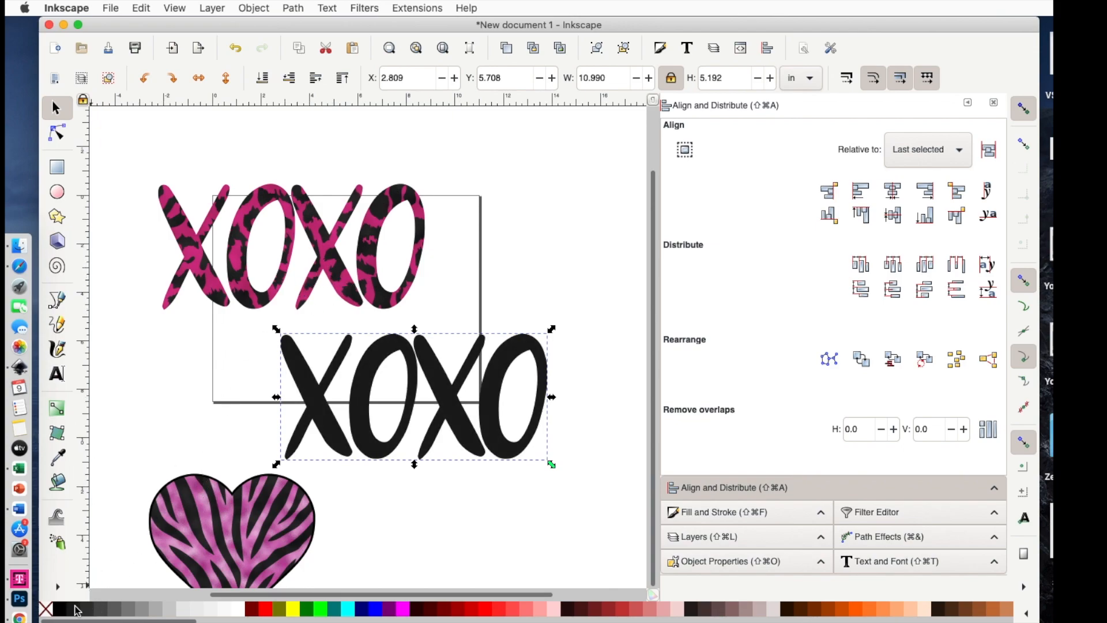
Move the near-black XOXO to about X -0.49, Y 4.16 in, and outset its path repeatedly to about 11.08 by 5.29 in
{"action": "left_click_drag", "start_coordinate": [349, 422], "coordinate": [279, 396]}
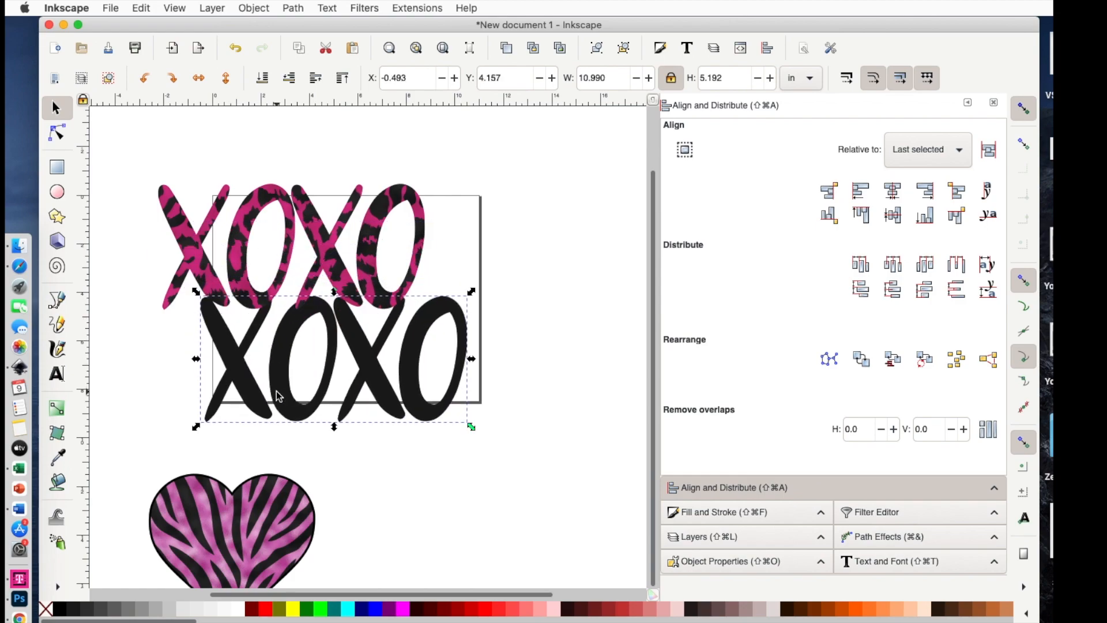
{"action": "left_click", "coordinate": [294, 8]}
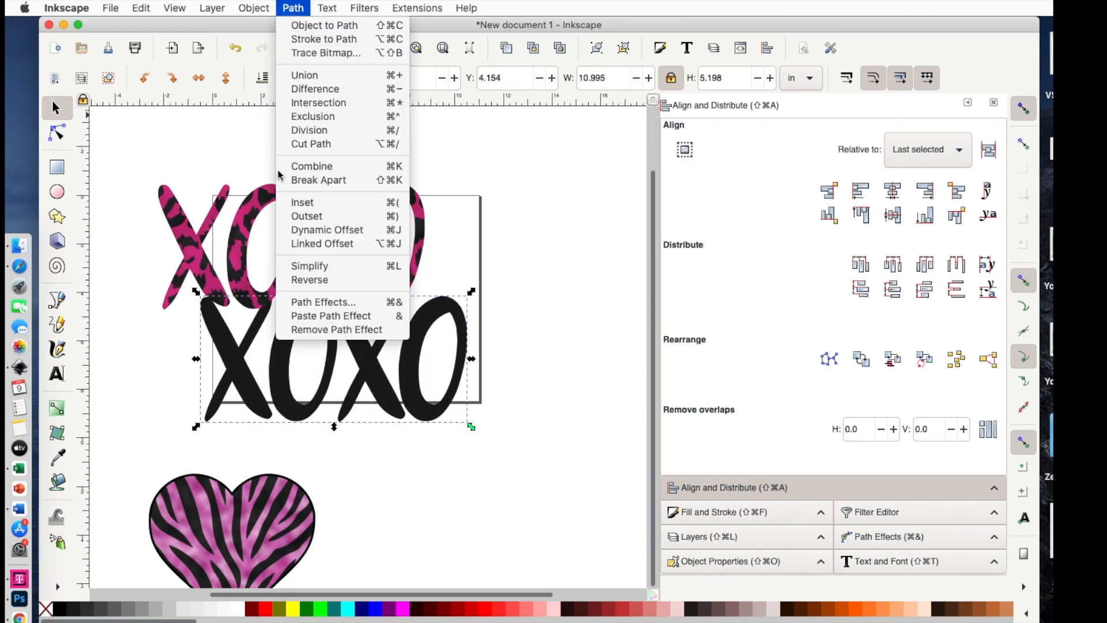
{"action": "left_click", "coordinate": [308, 216]}
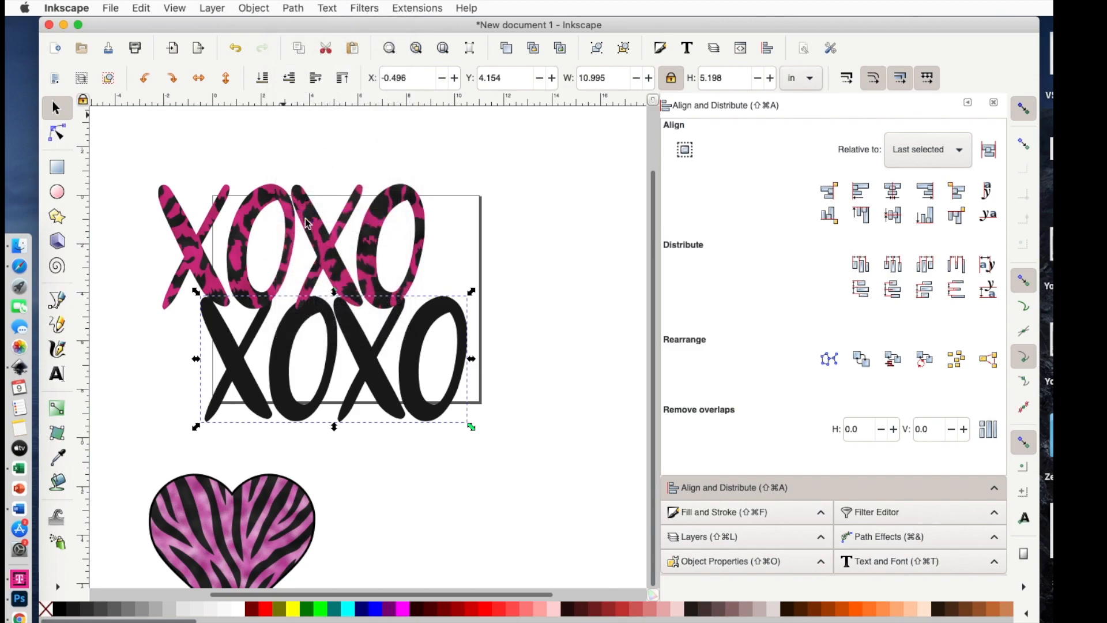
{"action": "key", "text": "super+parenright"}
{"action": "key", "text": "super+parenright"}
{"action": "key", "text": "super+parenright"}
{"action": "key", "text": "super+parenright"}
{"action": "key", "text": "super+parenright"}
{"action": "key", "text": "super+parenright"}
{"action": "key", "text": "super+parenright"}
{"action": "key", "text": "super+parenright"}
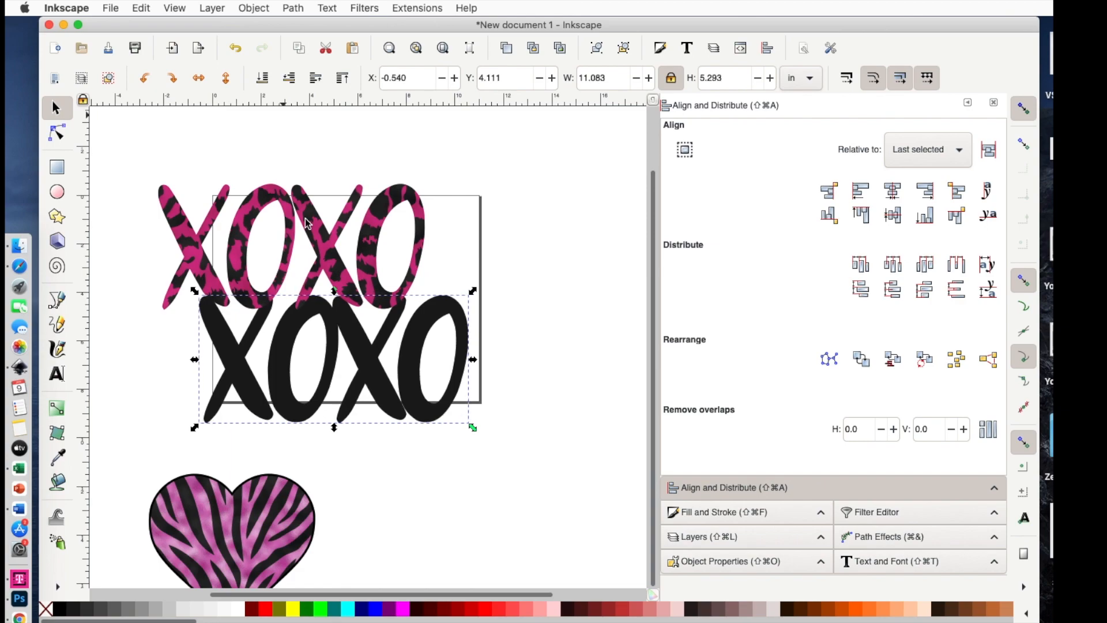
Move the leopard XOXO over the near-black one and center the two on each other horizontally and vertically
{"action": "left_click", "coordinate": [307, 224]}
{"action": "left_click_drag", "start_coordinate": [355, 303], "coordinate": [372, 343]}
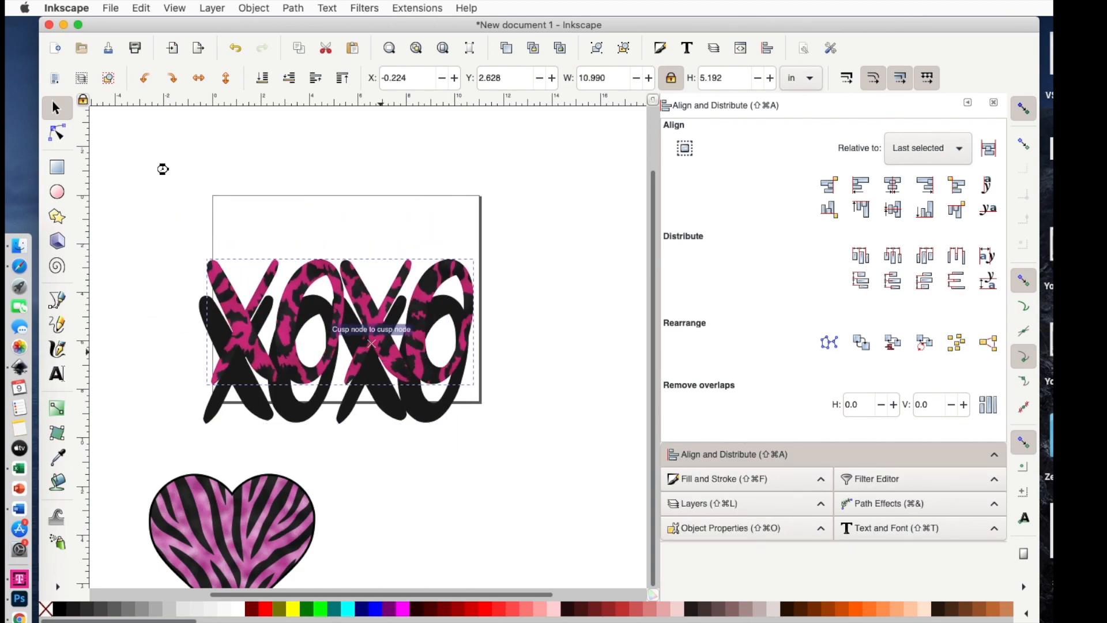
{"action": "left_click_drag", "start_coordinate": [135, 163], "coordinate": [564, 470]}
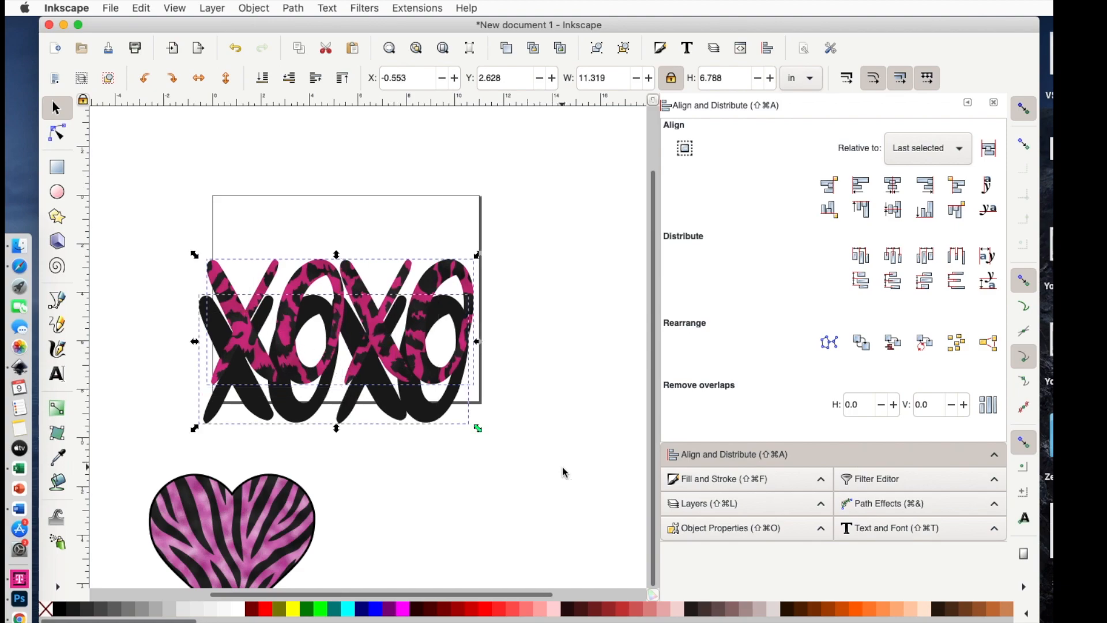
{"action": "left_click", "coordinate": [893, 188]}
{"action": "left_click", "coordinate": [897, 212]}
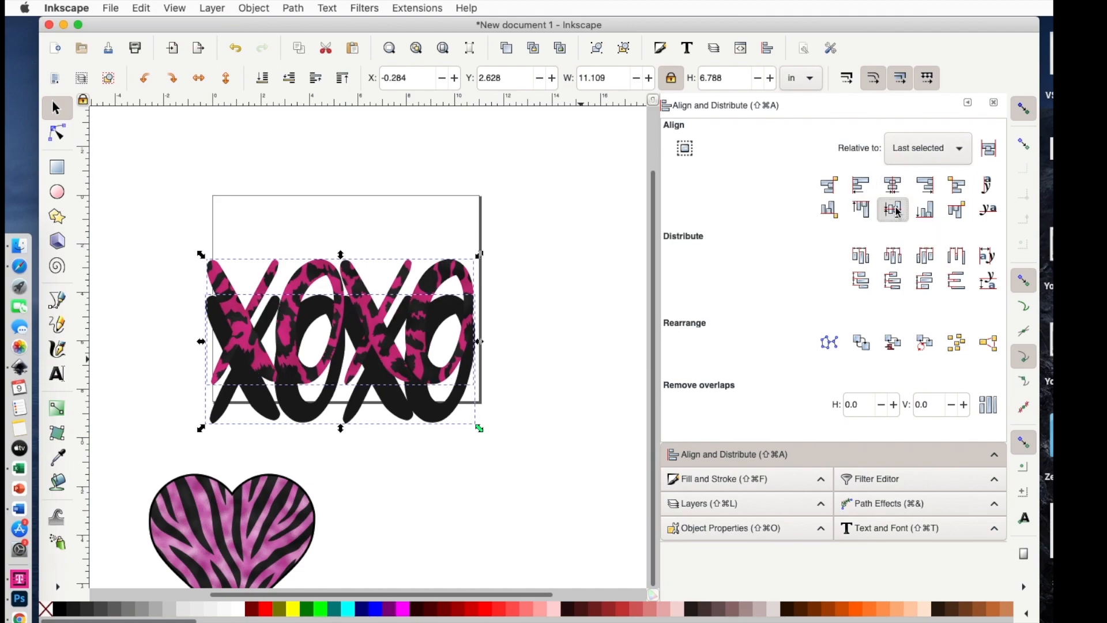
Move the bordered leopard XOXO off the page, beside the zebra heart, at about X 4.87, Y 10.72 in
{"action": "left_click", "coordinate": [476, 470]}
{"action": "key", "text": "plus"}
{"action": "key", "text": "plus"}
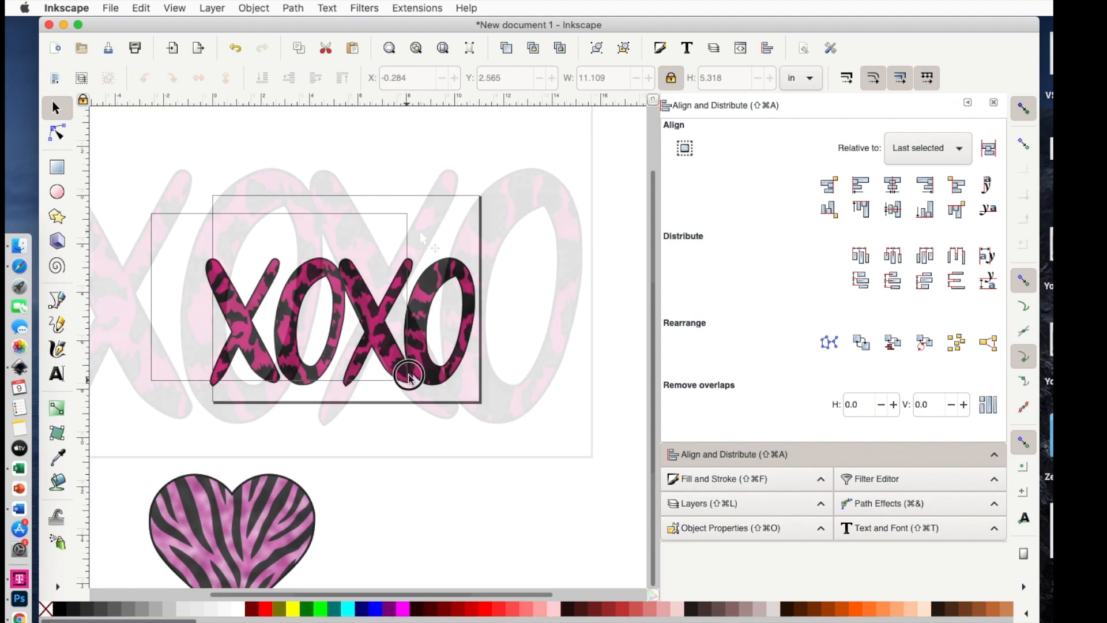
{"action": "left_click_drag", "start_coordinate": [522, 415], "coordinate": [525, 415]}
{"action": "left_click_drag", "start_coordinate": [421, 328], "coordinate": [545, 530]}
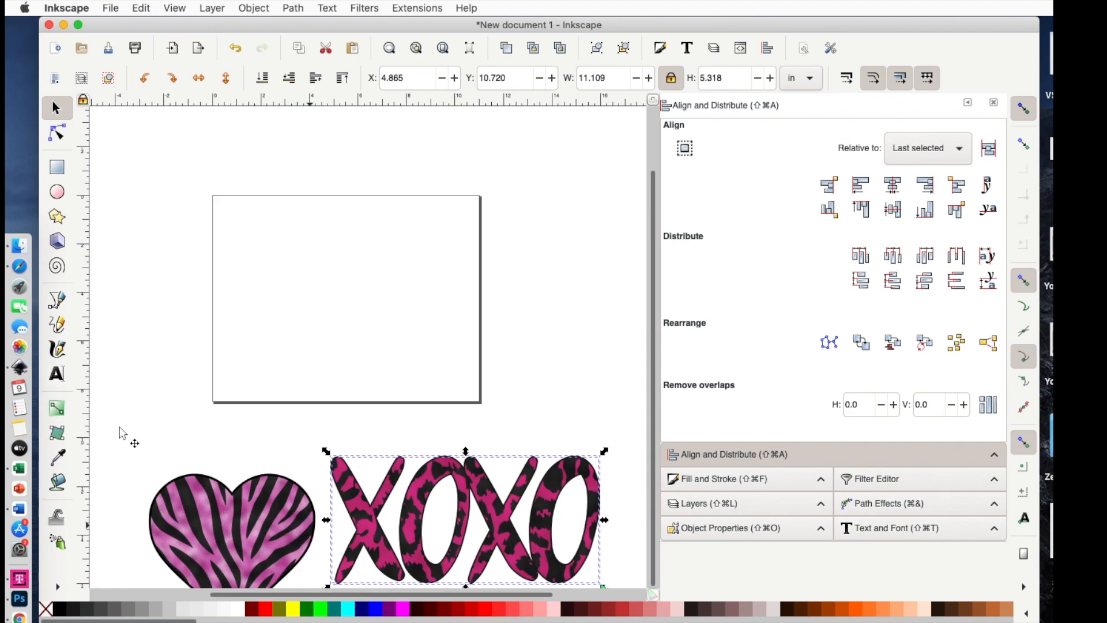
Add a text object with the person's first name on the empty page
{"action": "left_click", "coordinate": [58, 376]}
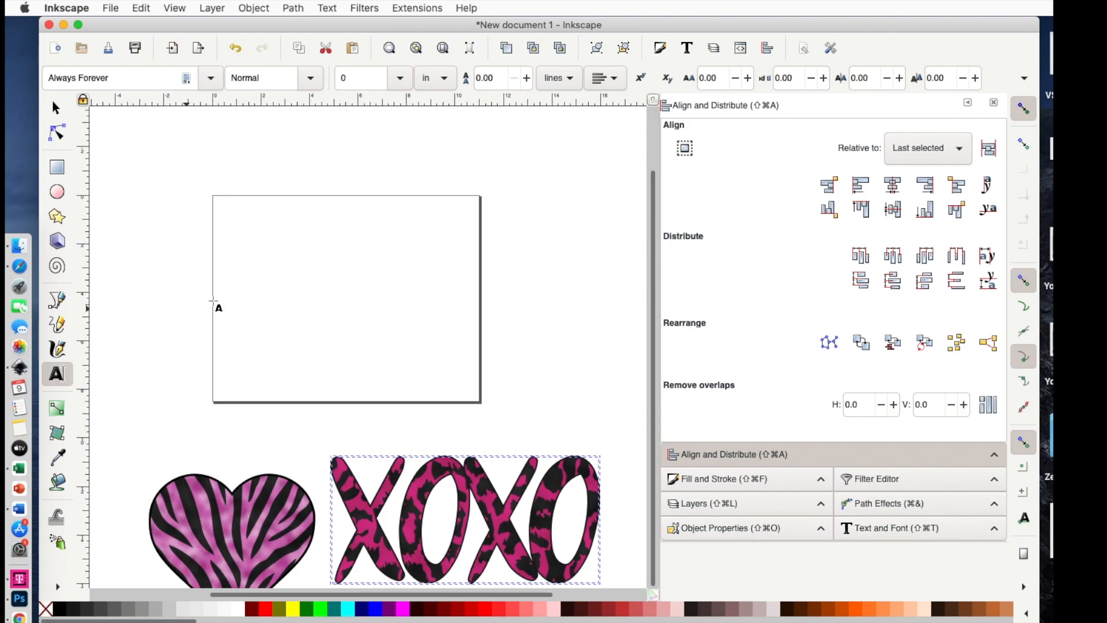
{"action": "left_click", "coordinate": [252, 278]}
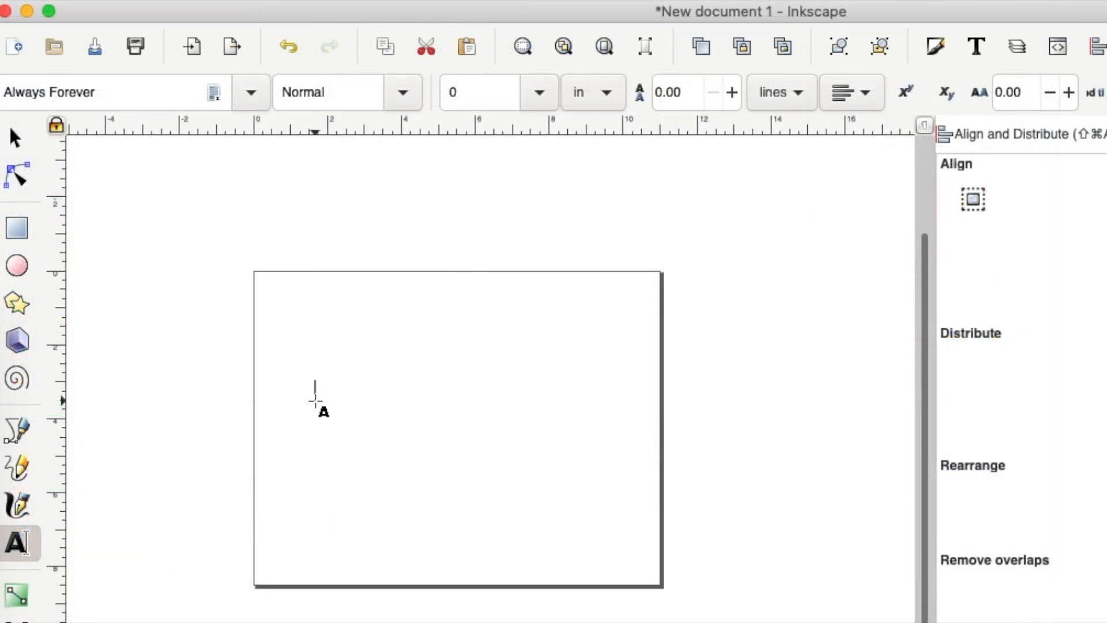
{"action": "type", "text": "You"}
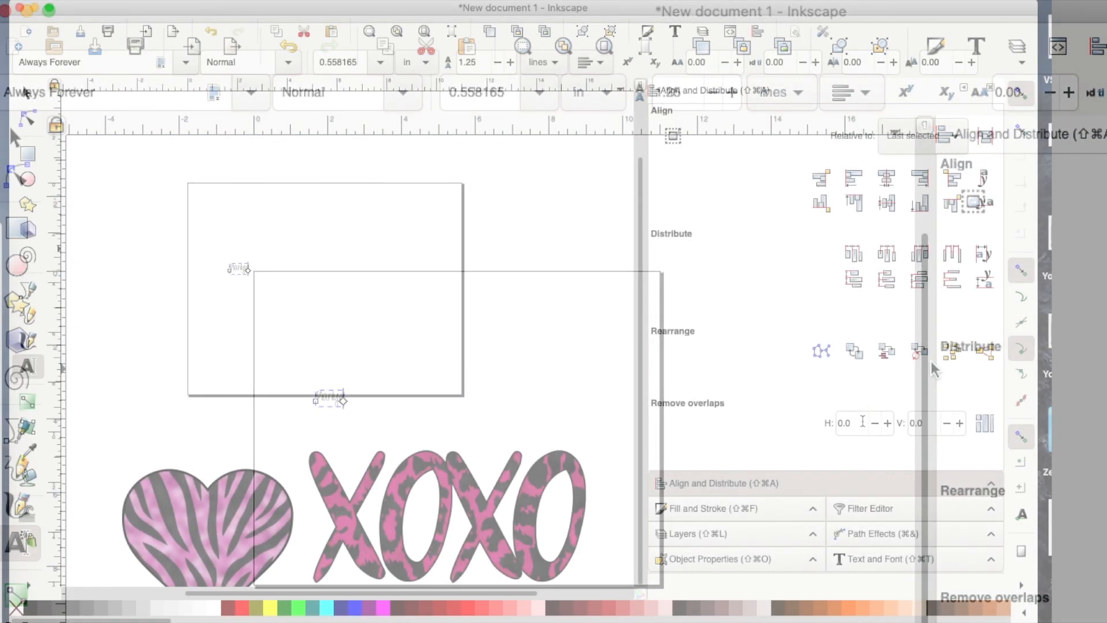
Apply the bastian font to the name text
{"action": "left_click", "coordinate": [865, 560]}
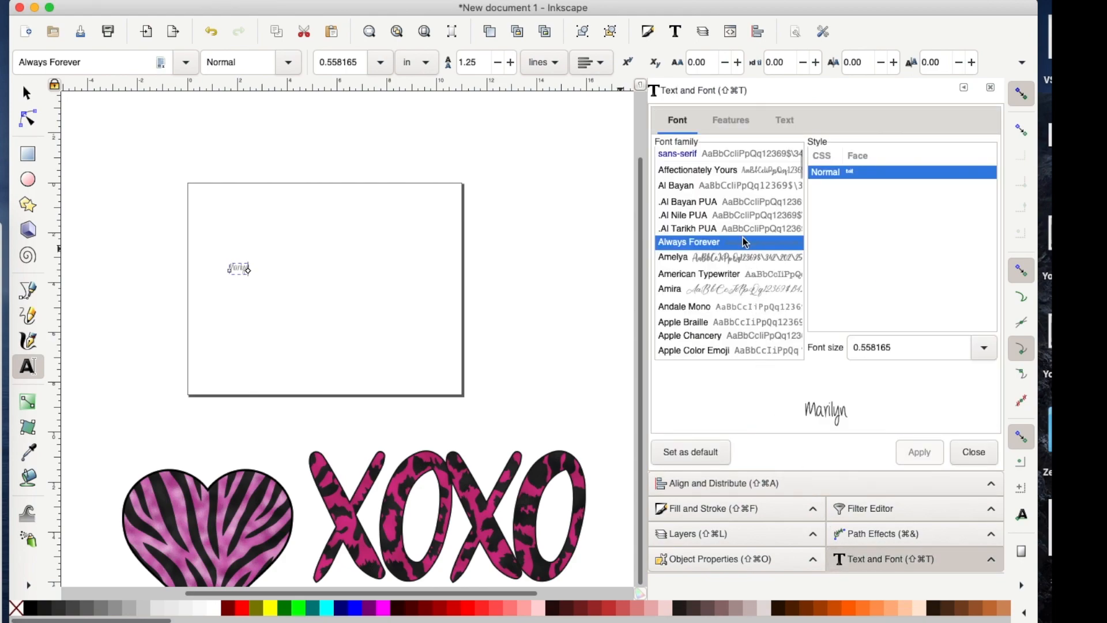
{"action": "scroll", "coordinate": [745, 239], "scroll_direction": "down", "scroll_amount": 15}
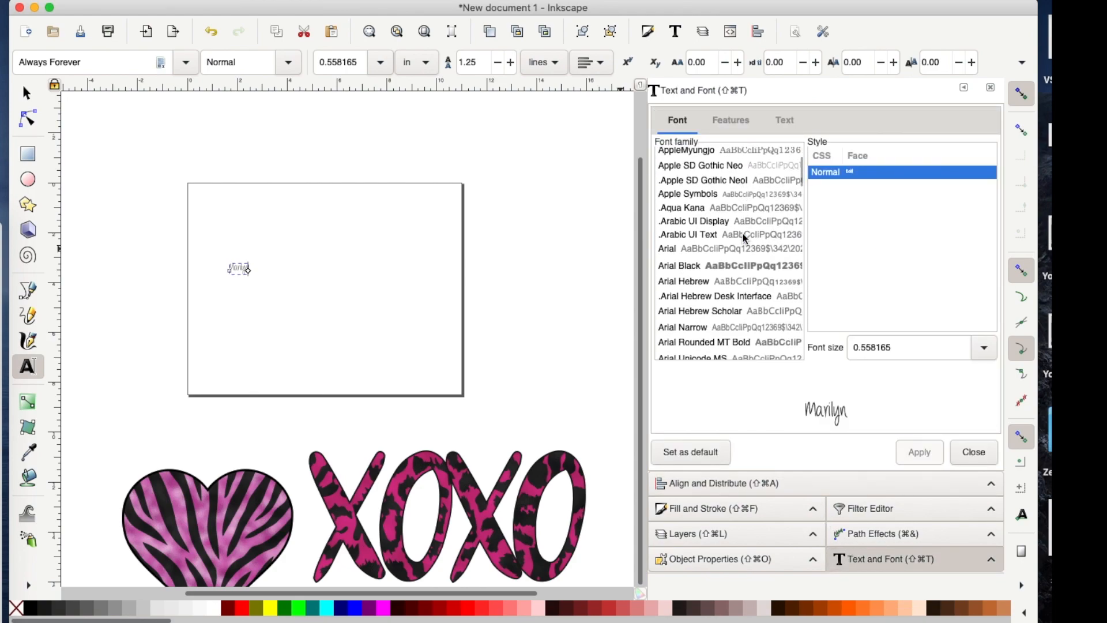
{"action": "scroll", "coordinate": [745, 239], "scroll_direction": "down", "scroll_amount": 6}
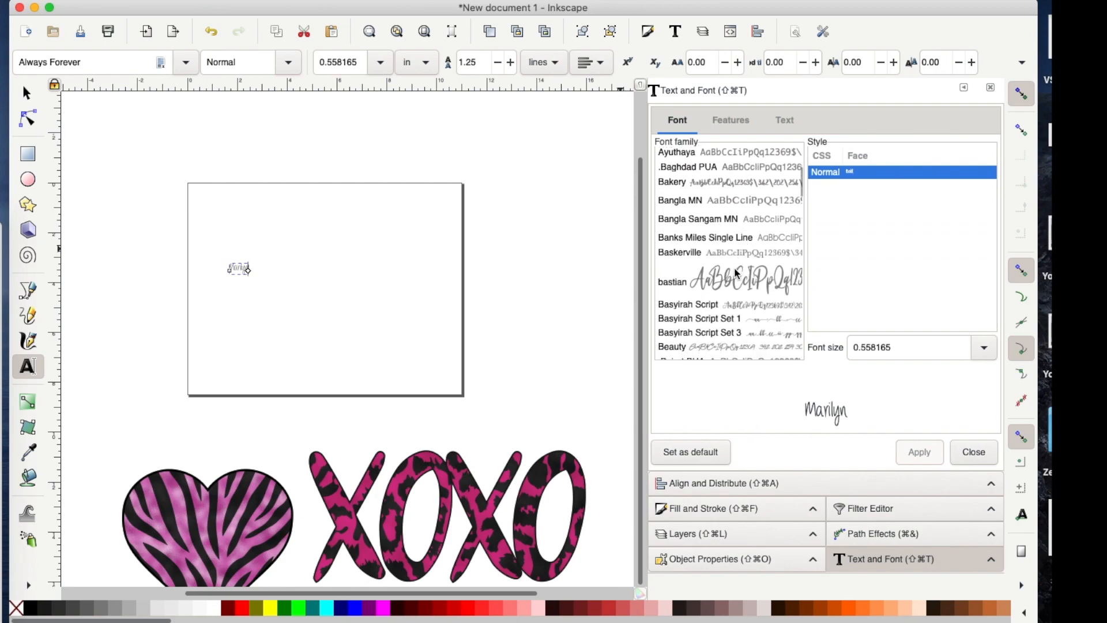
{"action": "left_click", "coordinate": [734, 283]}
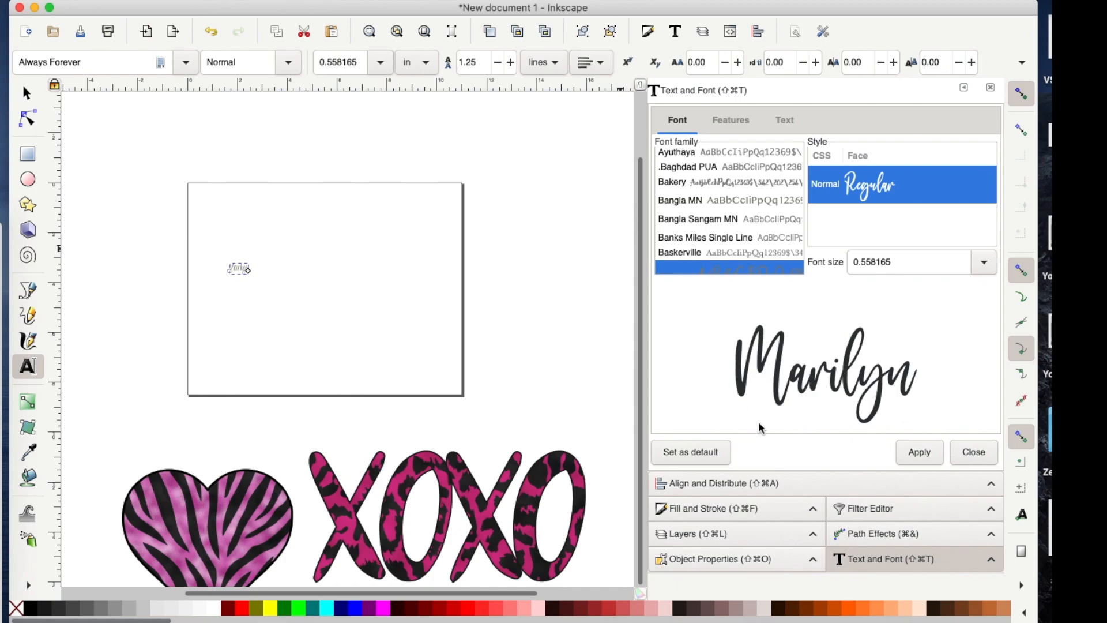
{"action": "left_click", "coordinate": [919, 451]}
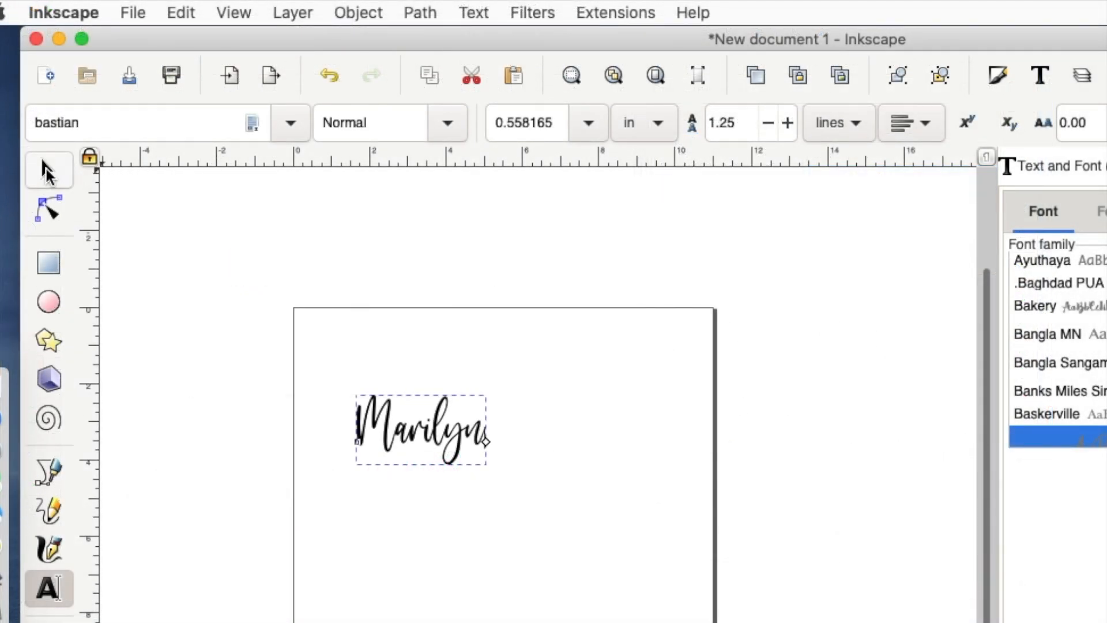
Enlarge the name text proportionally to about 6.81 by 3.68 in
{"action": "left_click", "coordinate": [48, 172]}
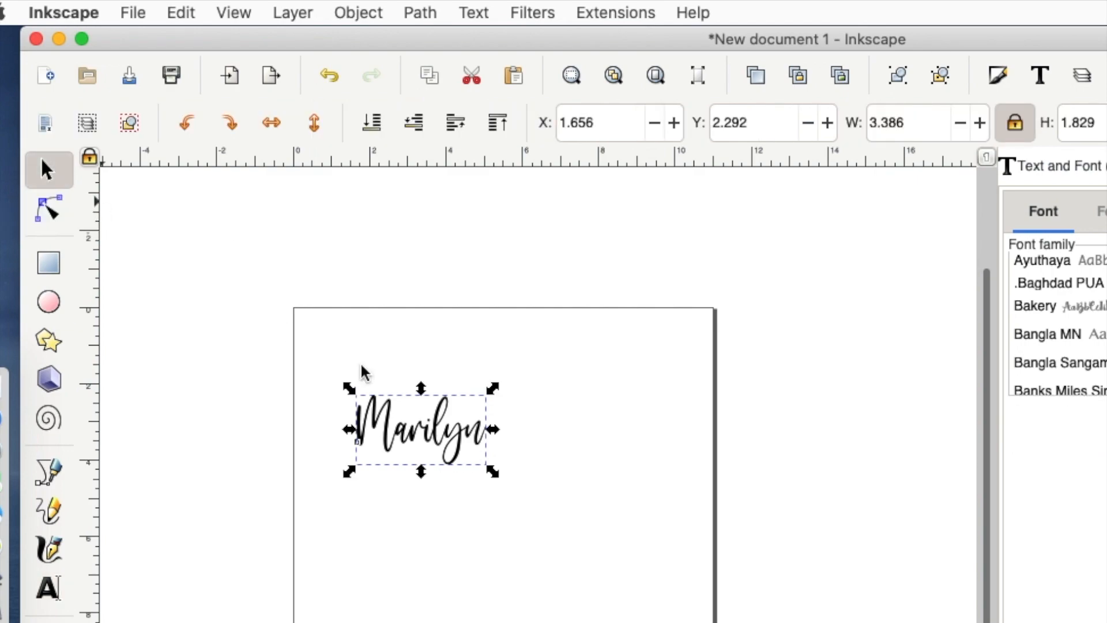
{"action": "left_click_drag", "start_coordinate": [494, 473], "coordinate": [628, 578]}
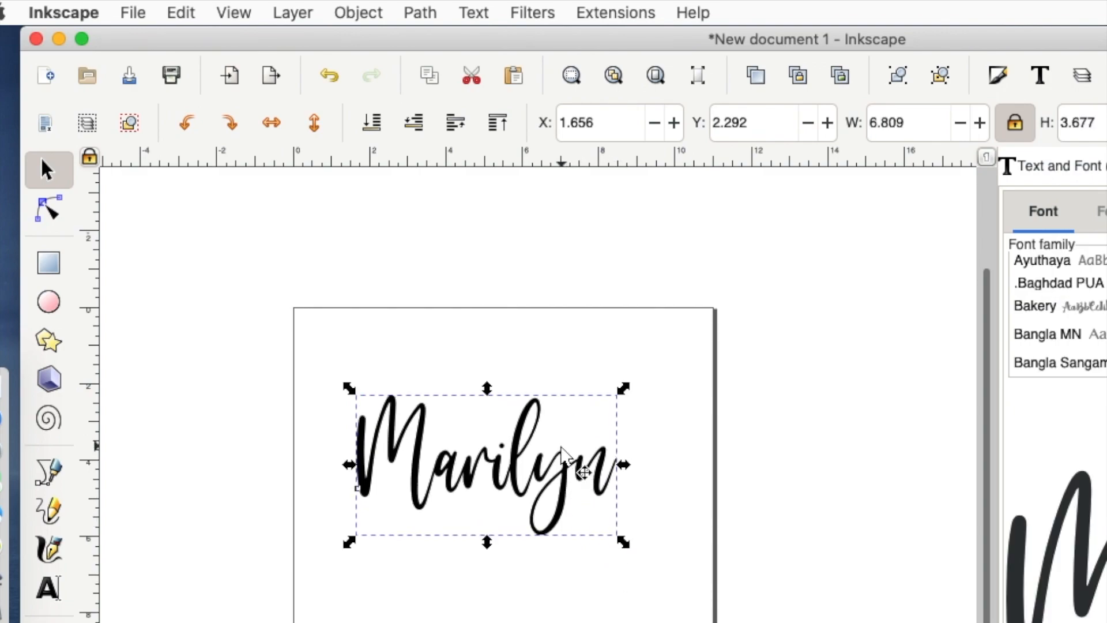
{"action": "scroll", "coordinate": [564, 456], "scroll_direction": "up", "scroll_amount": 3}
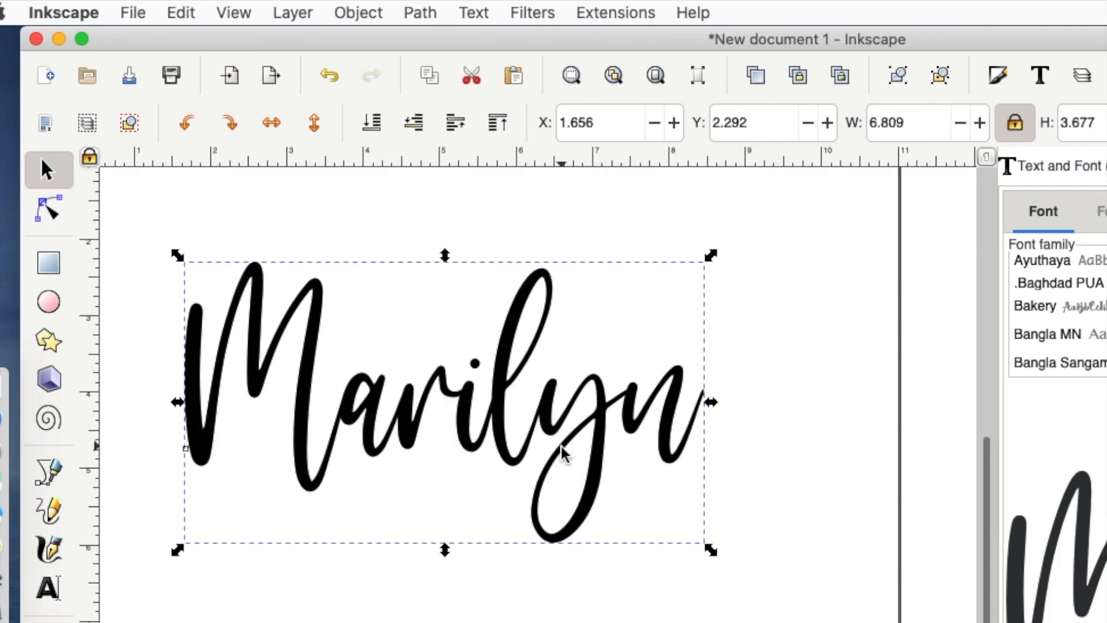
{"action": "scroll", "coordinate": [564, 455], "scroll_direction": "up", "scroll_amount": 5}
{"action": "scroll", "coordinate": [564, 456], "scroll_direction": "left", "scroll_amount": 3}
{"action": "scroll", "coordinate": [562, 453], "scroll_direction": "down", "scroll_amount": 2}
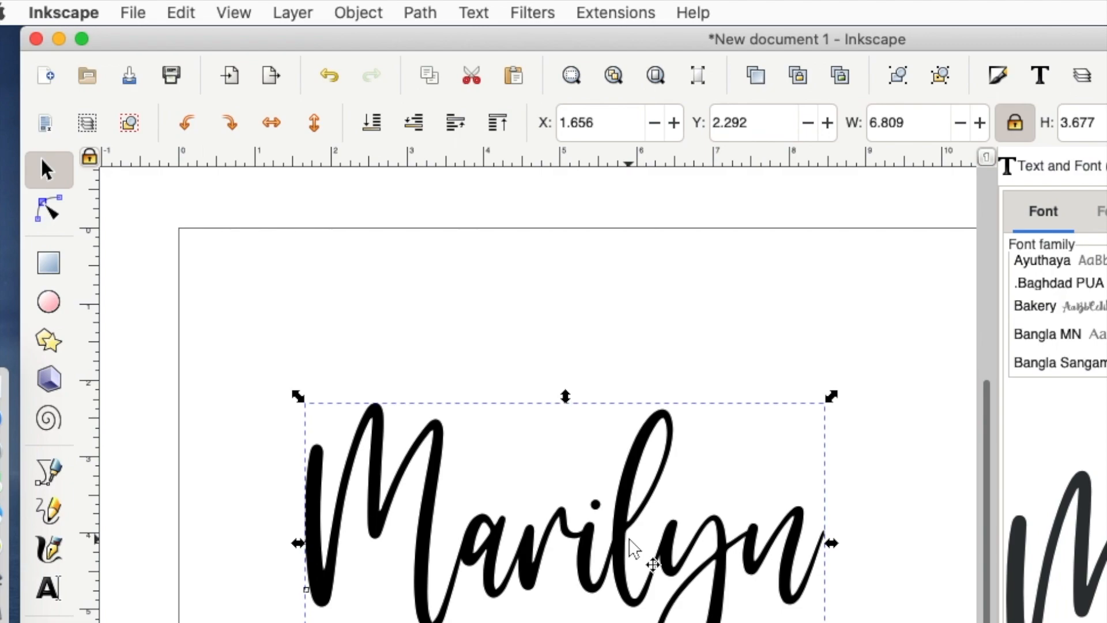
Convert the name text to paths, ungroup the letters and union them into one shape
{"action": "left_click", "coordinate": [421, 14]}
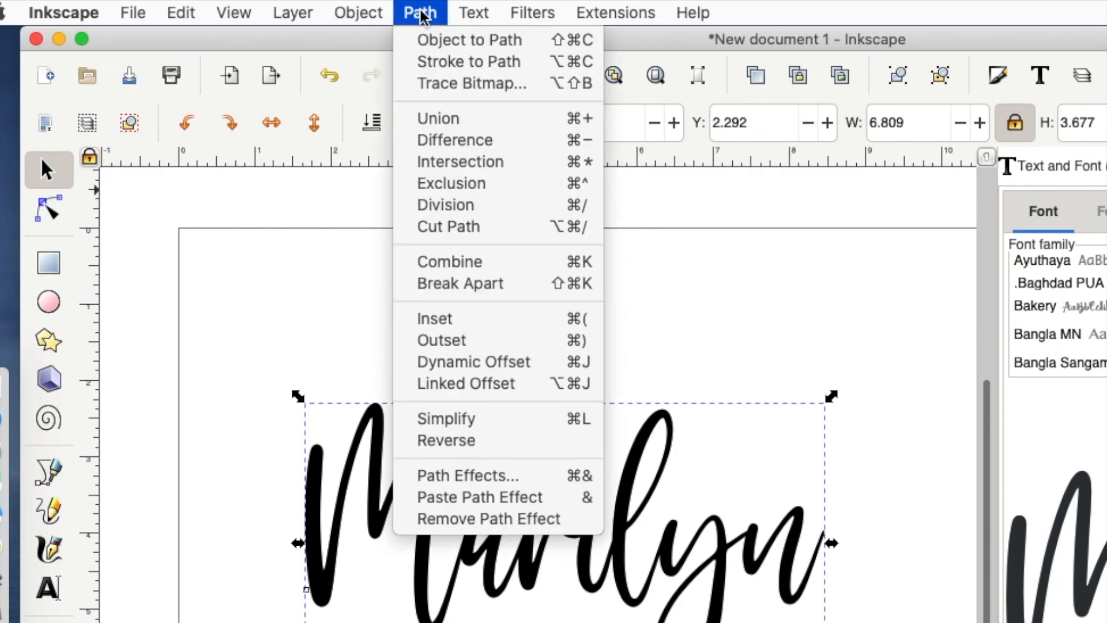
{"action": "left_click", "coordinate": [428, 40]}
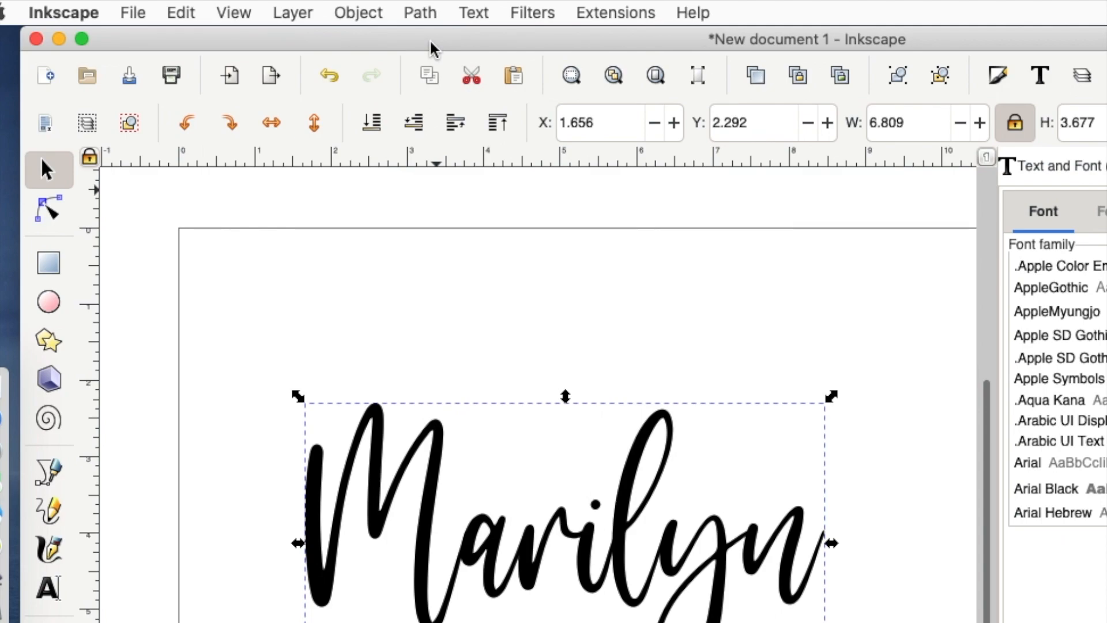
{"action": "left_click", "coordinate": [355, 14]}
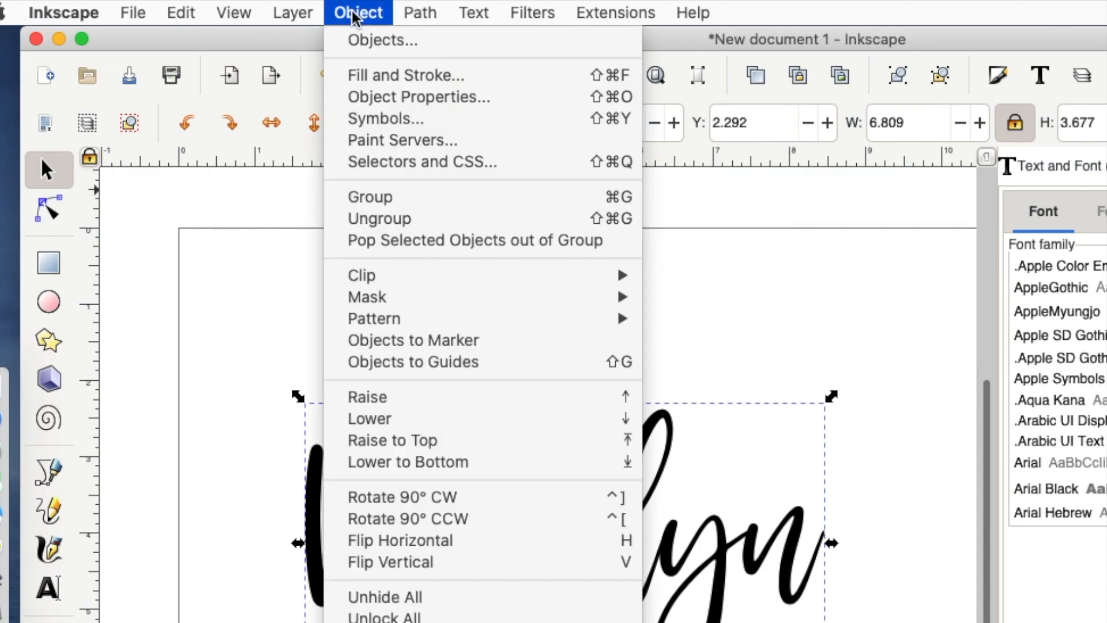
{"action": "left_click", "coordinate": [369, 221]}
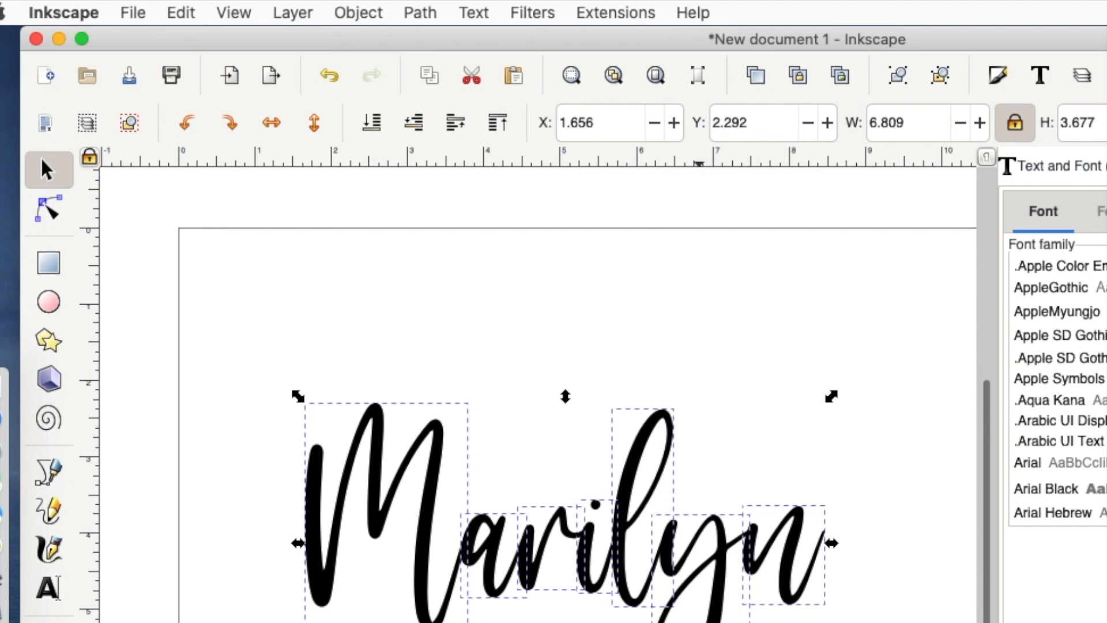
{"action": "left_click", "coordinate": [430, 14]}
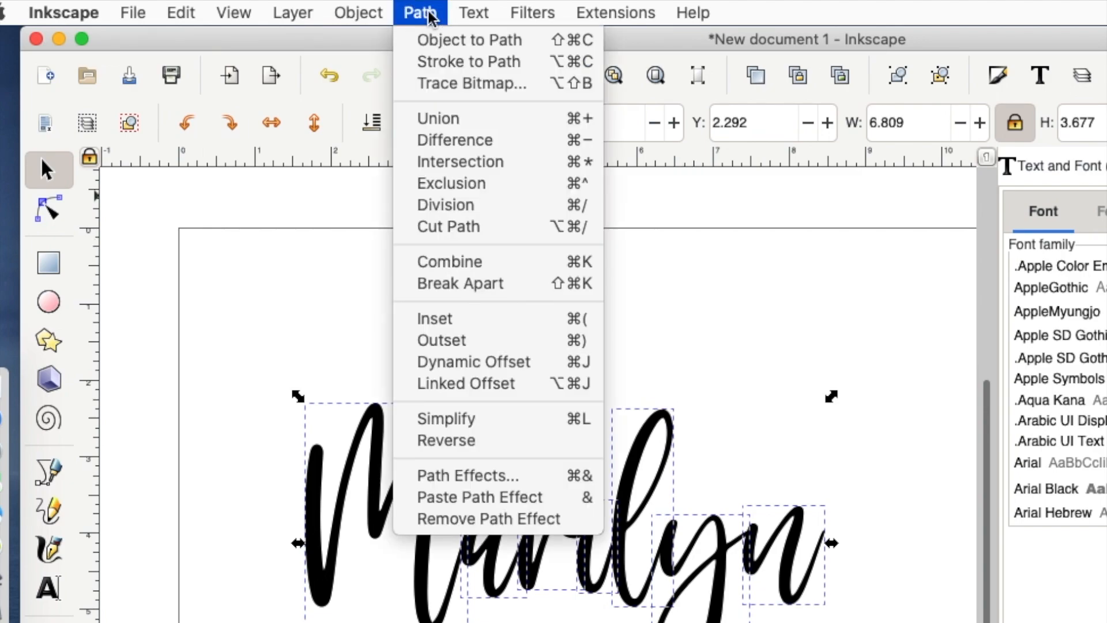
{"action": "left_click", "coordinate": [444, 121]}
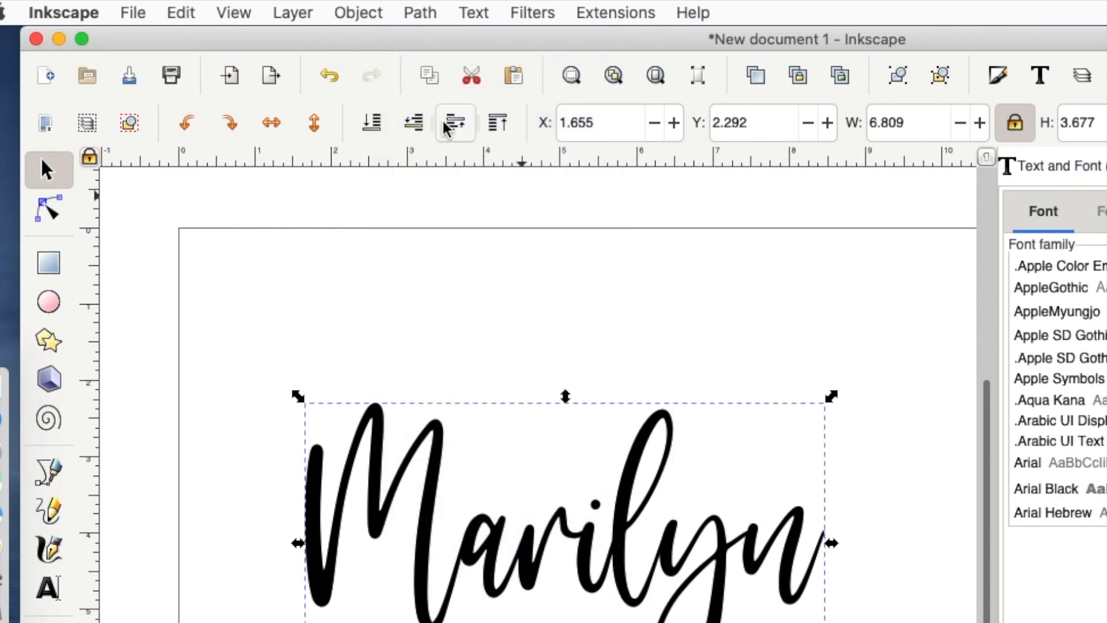
{"action": "left_click", "coordinate": [51, 211]}
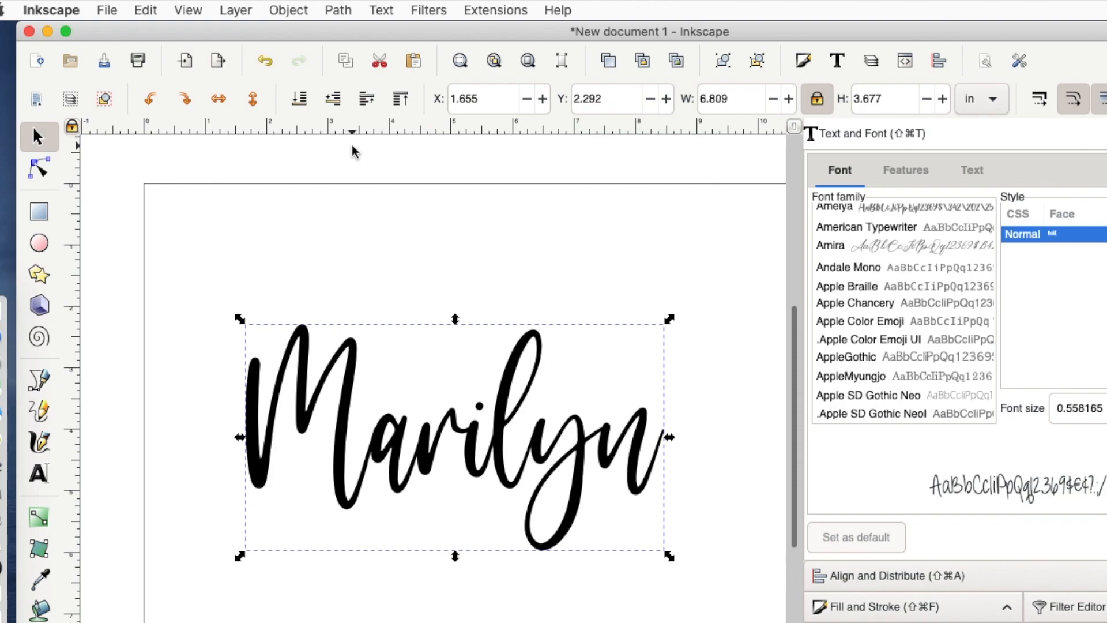
Outset the unioned name path repeatedly to thicken the script, reaching about 6.88 by 3.74 in
{"action": "left_click", "coordinate": [339, 10]}
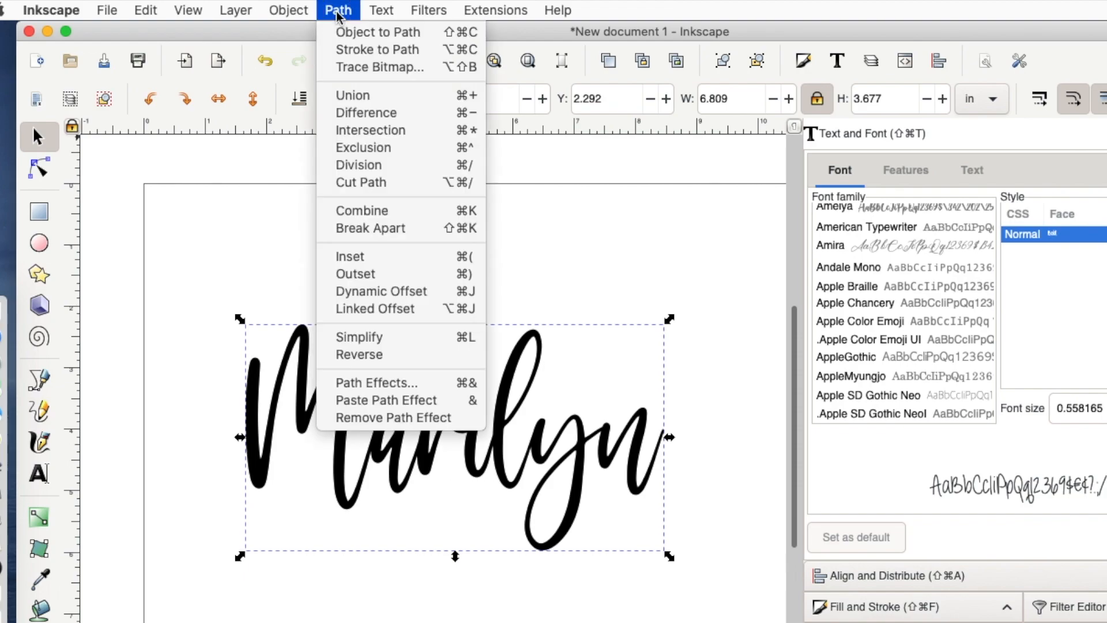
{"action": "left_click", "coordinate": [348, 276]}
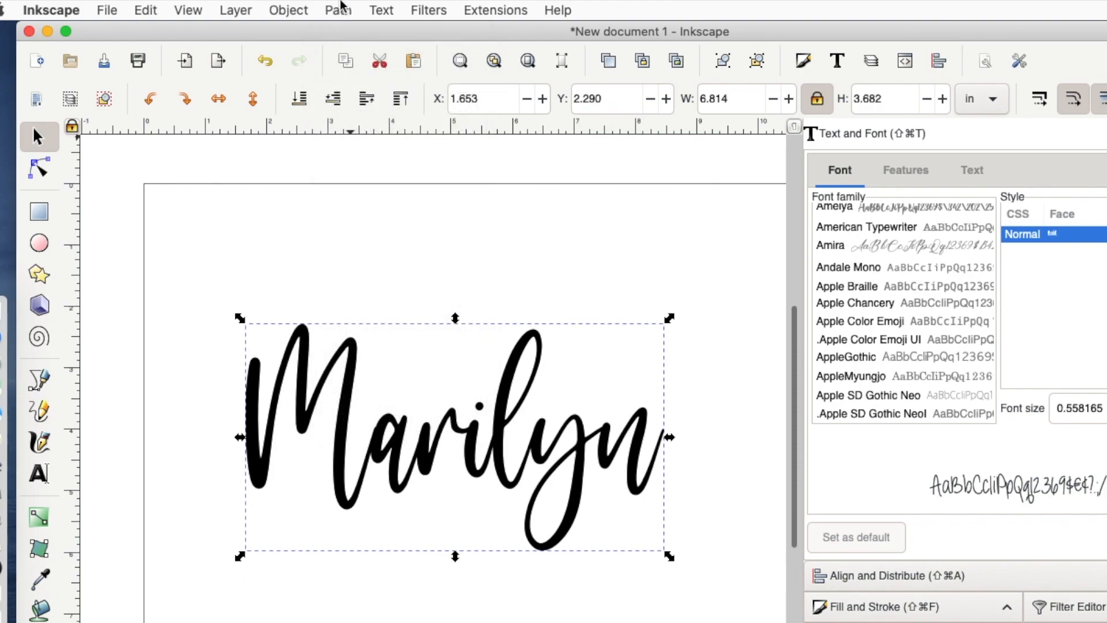
{"action": "left_click", "coordinate": [339, 12]}
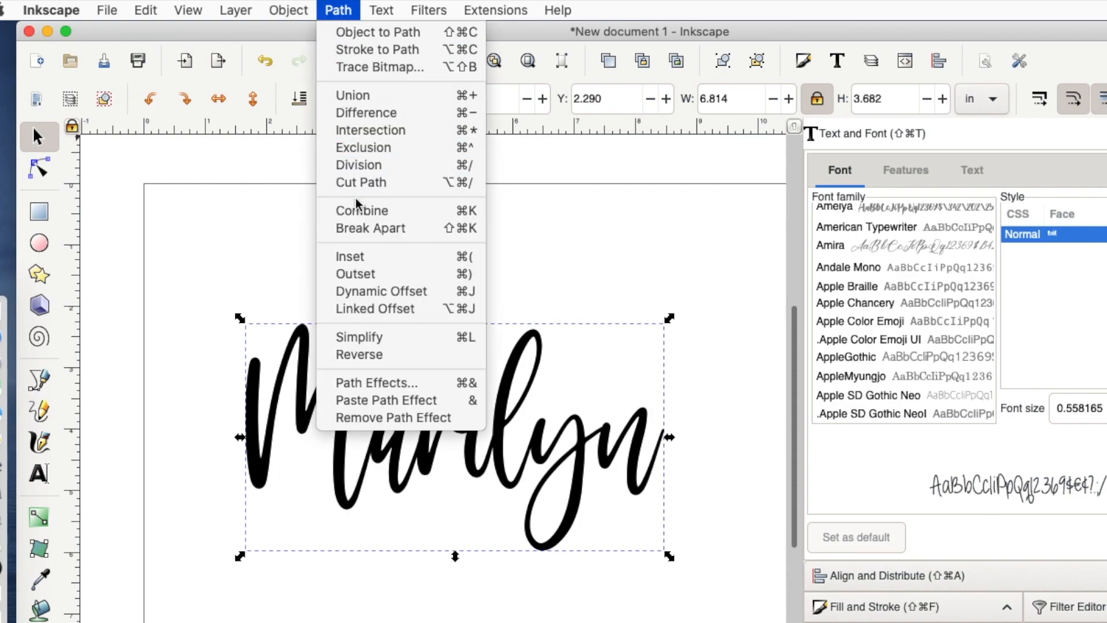
{"action": "left_click", "coordinate": [355, 274]}
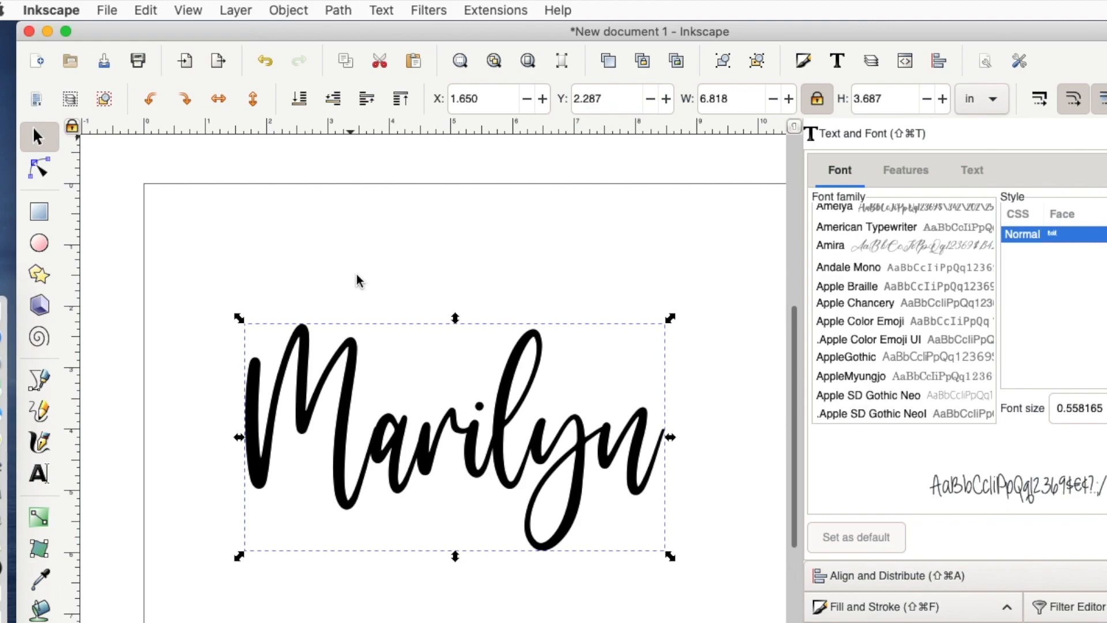
{"action": "key", "text": "super+)"}
{"action": "key", "text": "super+)"}
{"action": "key", "text": "super+)"}
{"action": "key", "text": "super+)"}
{"action": "key", "text": "super+)"}
{"action": "key", "text": "super+)"}
{"action": "key", "text": "super+)"}
{"action": "key", "text": "super+)"}
{"action": "key", "text": "super+)"}
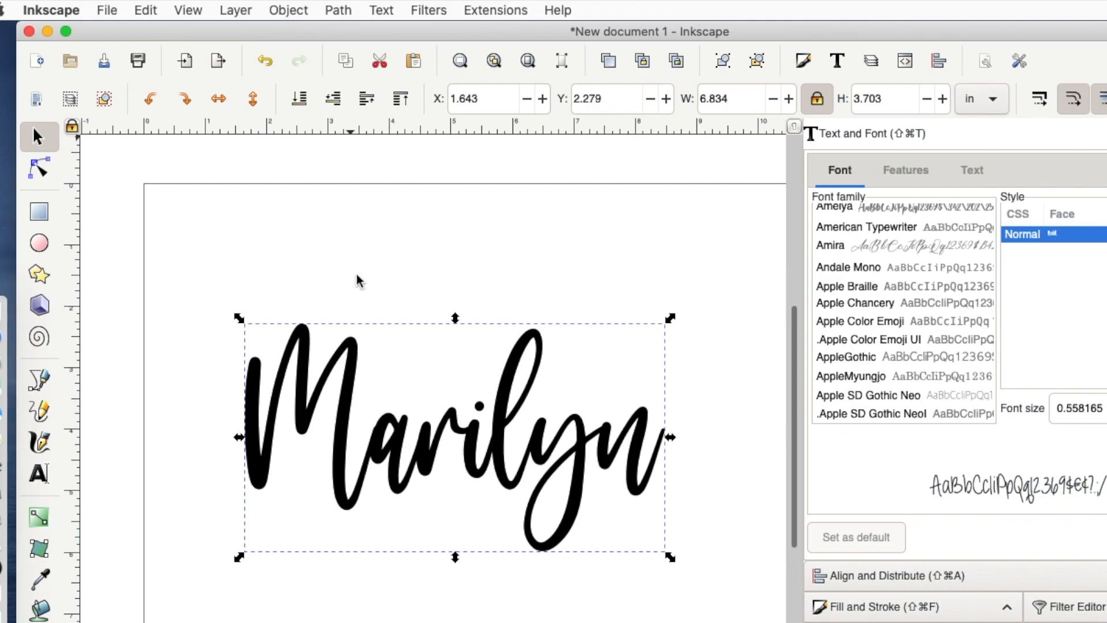
{"action": "key", "text": "super+)"}
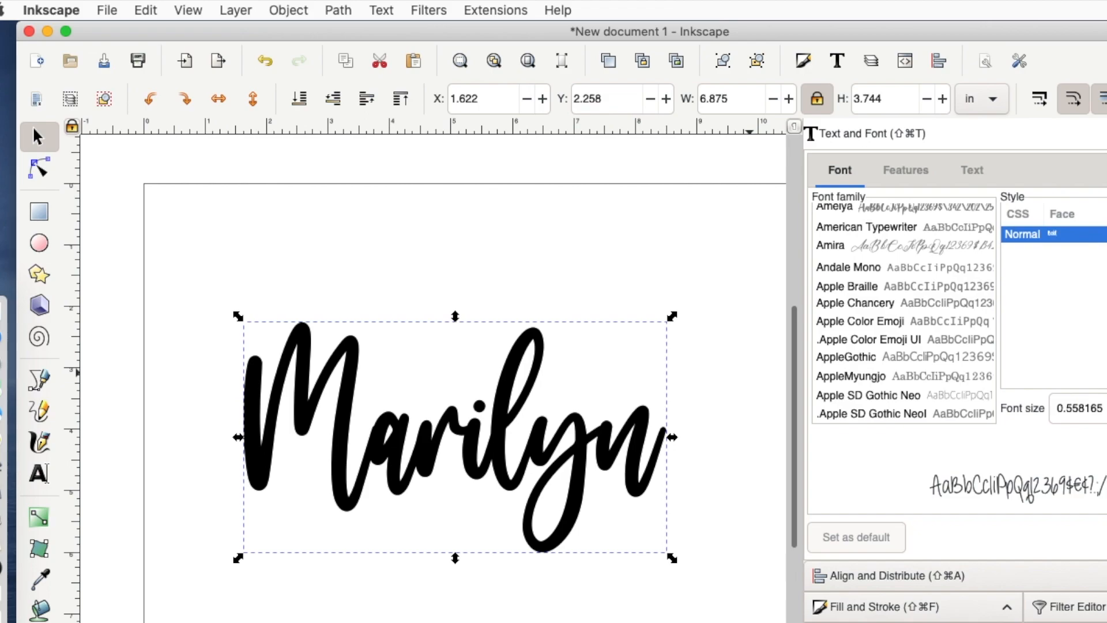
Import the leopard-print PNG as an embedded image over the name and lower it to the bottom
{"action": "left_click_drag", "start_coordinate": [1101, 458], "coordinate": [249, 275]}
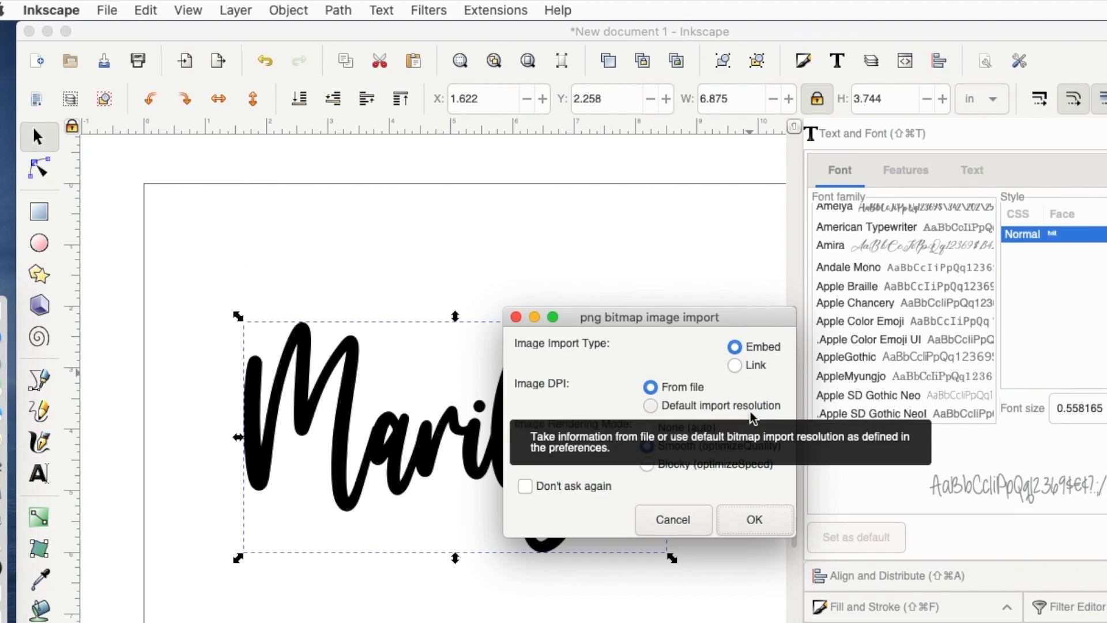
{"action": "left_click", "coordinate": [754, 522]}
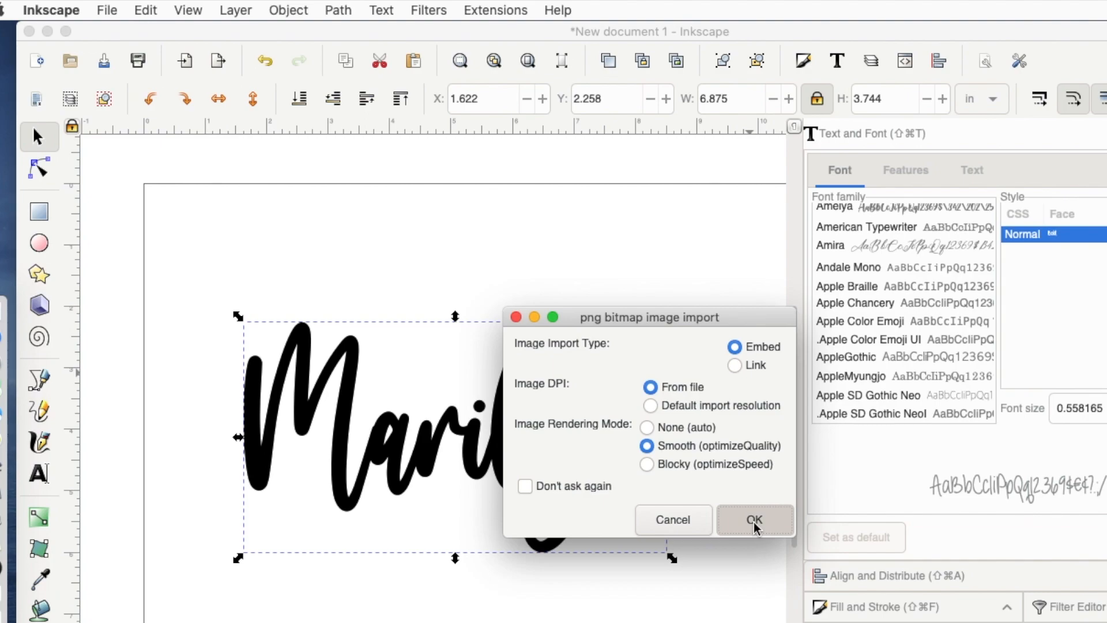
{"action": "left_click", "coordinate": [754, 520]}
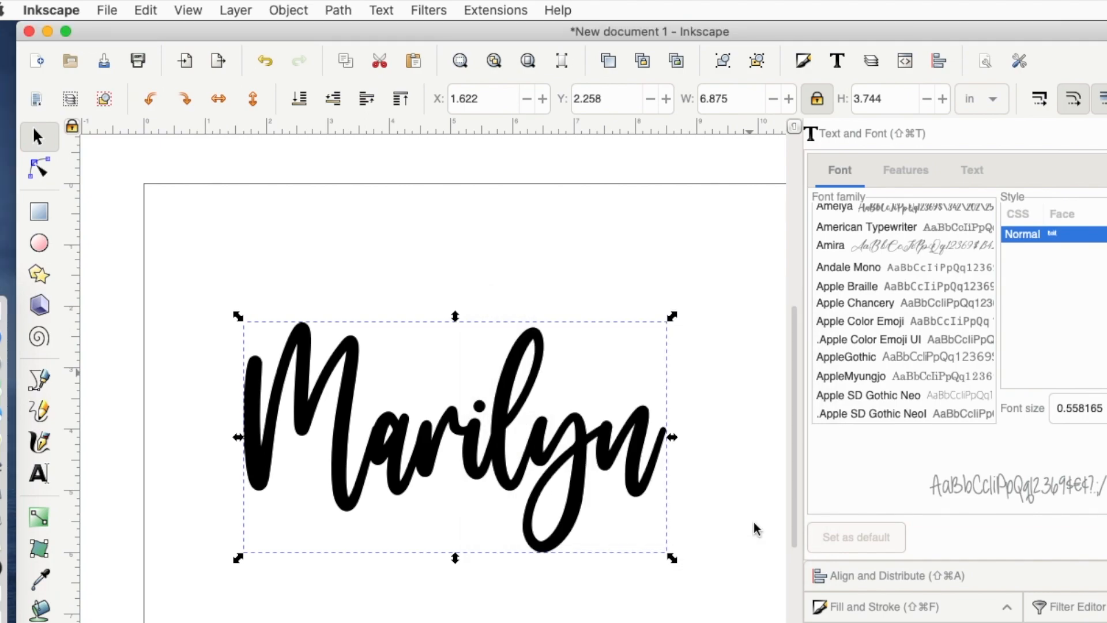
{"action": "left_click_drag", "start_coordinate": [385, 458], "coordinate": [485, 575]}
{"action": "left_click_drag", "start_coordinate": [719, 444], "coordinate": [761, 445]}
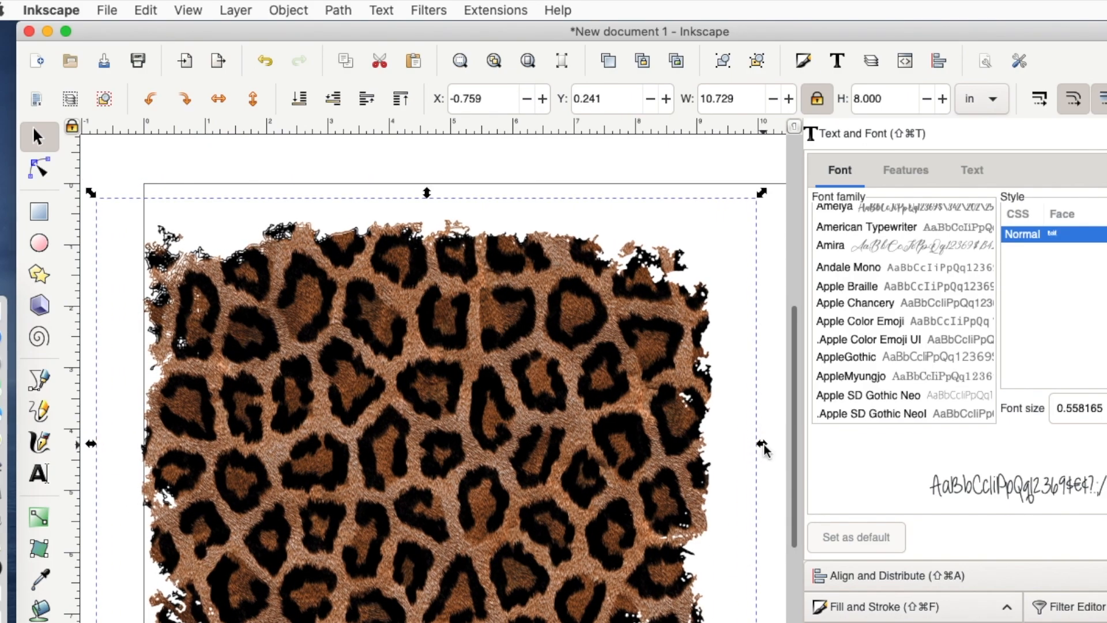
{"action": "left_click", "coordinate": [286, 11]}
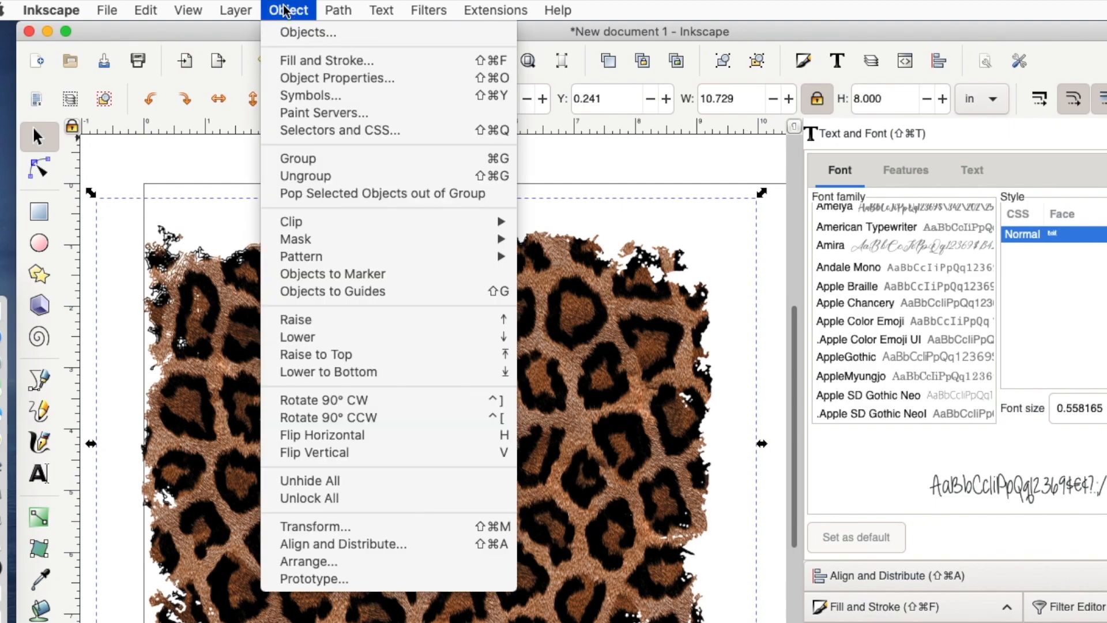
{"action": "left_click", "coordinate": [309, 372]}
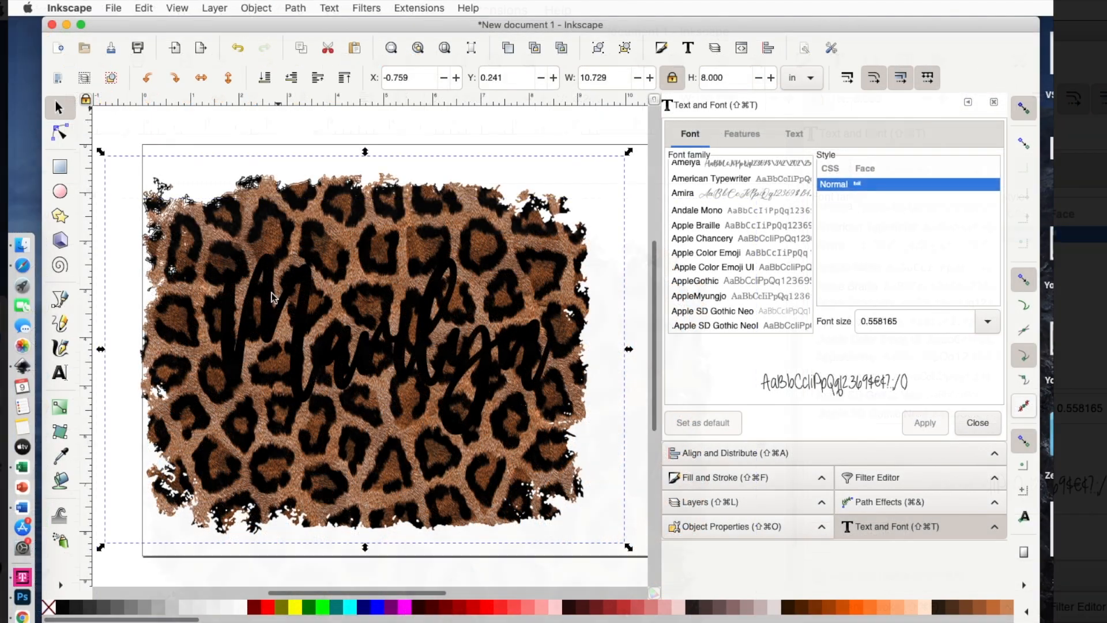
Fill the name with teal and enlarge it proportionally over the leopard print to about 7.29 by 3.97 in
{"action": "left_click", "coordinate": [268, 312]}
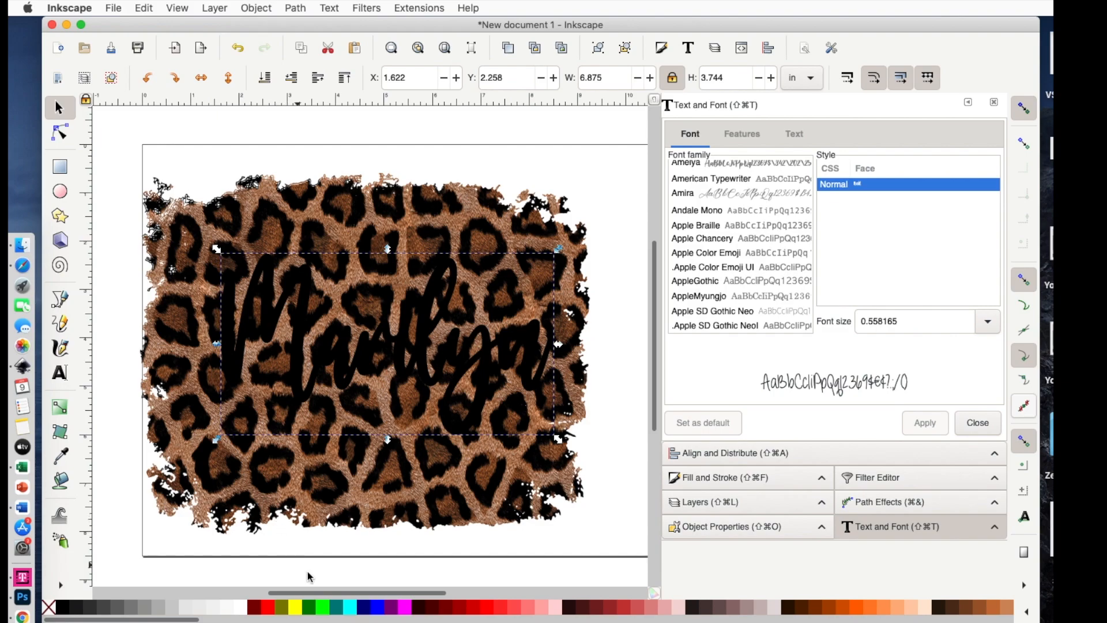
{"action": "left_click", "coordinate": [336, 607]}
{"action": "left_click_drag", "start_coordinate": [327, 355], "coordinate": [295, 356]}
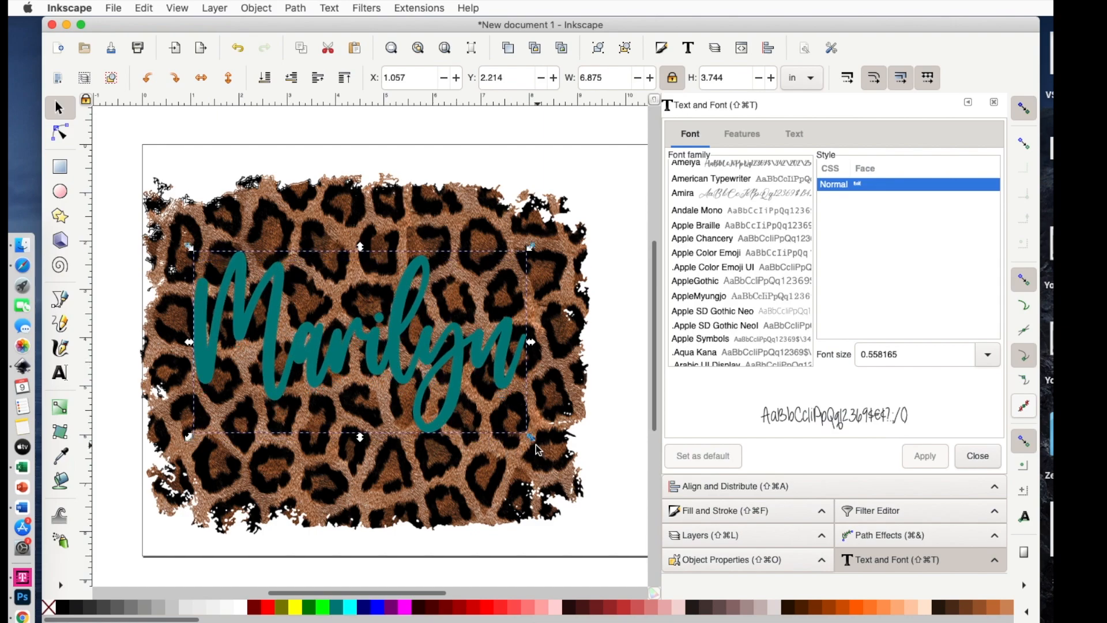
{"action": "left_click_drag", "start_coordinate": [533, 440], "coordinate": [555, 452]}
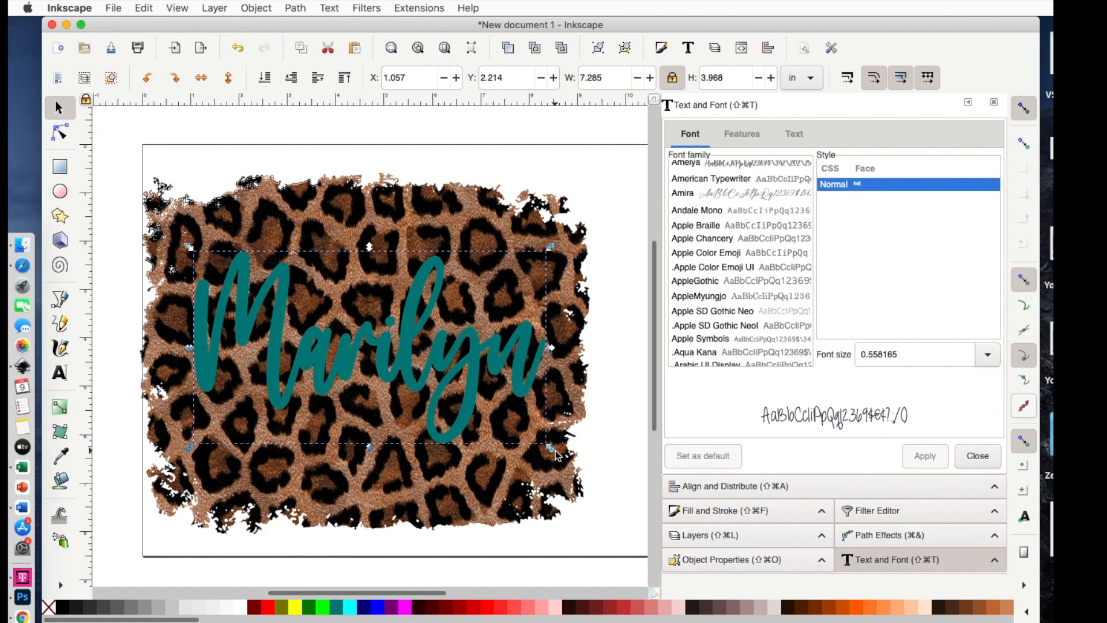
Paste a copy of the teal name and move it below the leopard-print image
{"action": "key", "text": "super+v"}
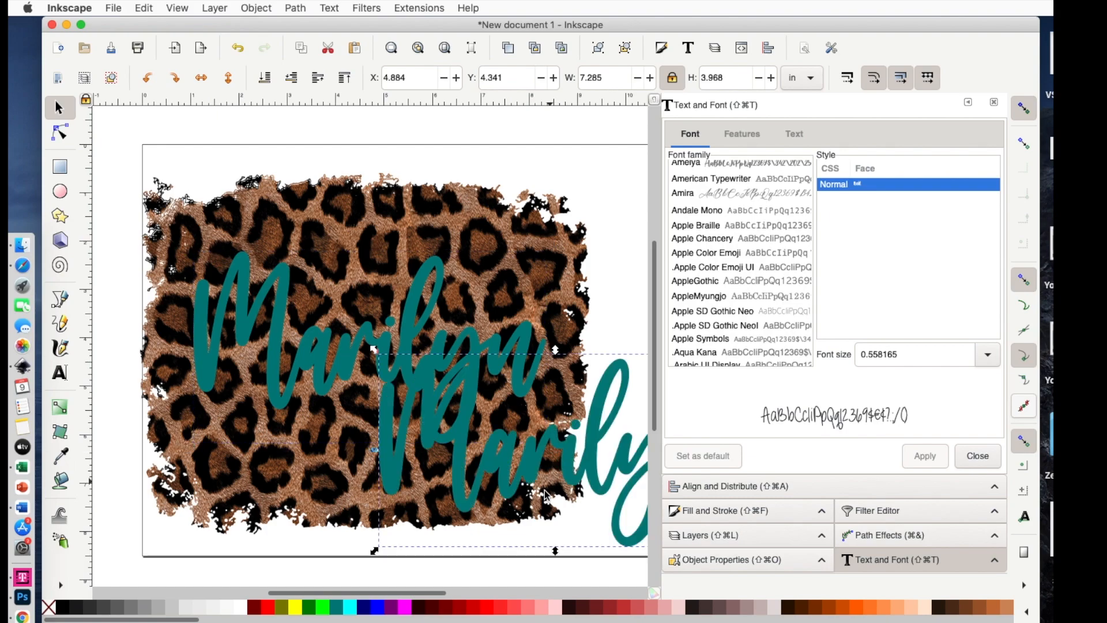
{"action": "left_click_drag", "start_coordinate": [532, 477], "coordinate": [450, 611]}
{"action": "scroll", "coordinate": [451, 429], "scroll_direction": "up", "scroll_amount": 3}
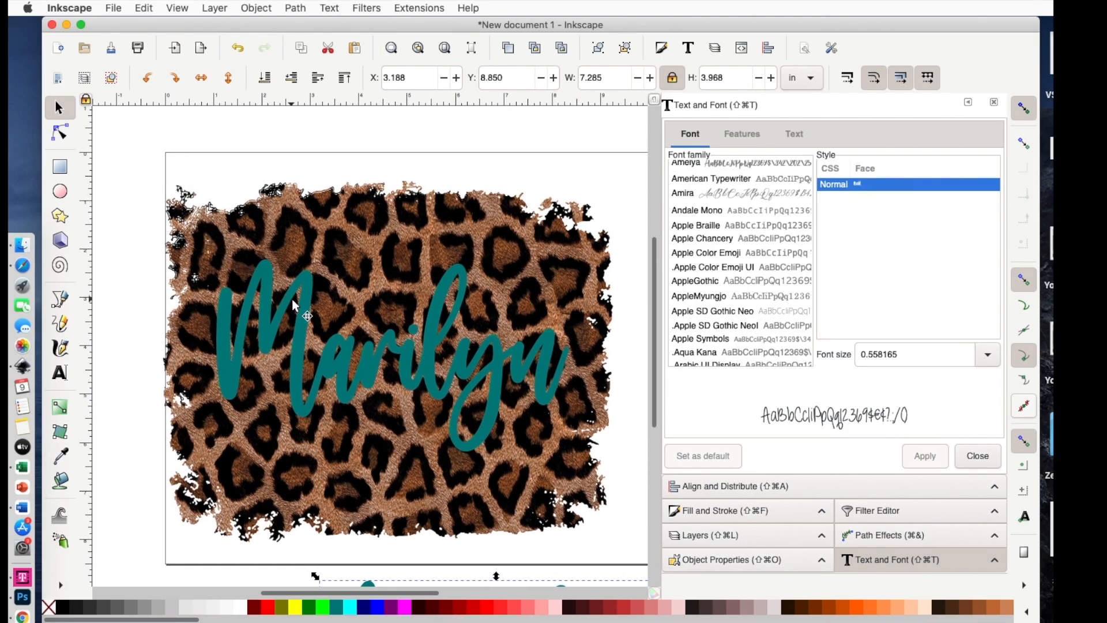
Clip the leopard-print image to the shape of the teal name lying on it
{"action": "left_click", "coordinate": [301, 331]}
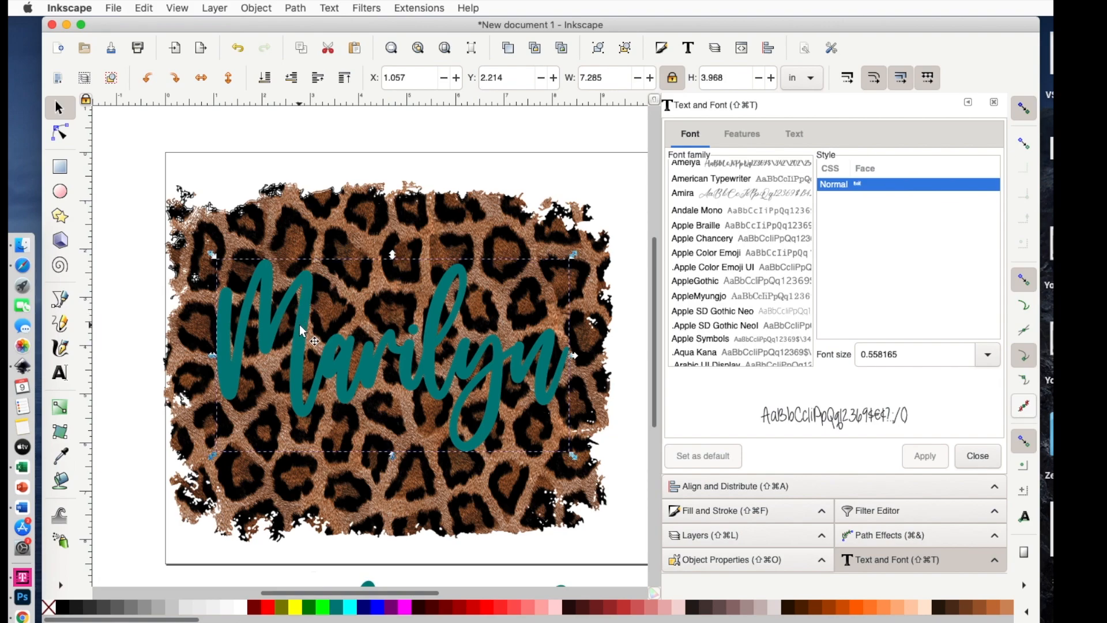
{"action": "left_click", "coordinate": [340, 216]}
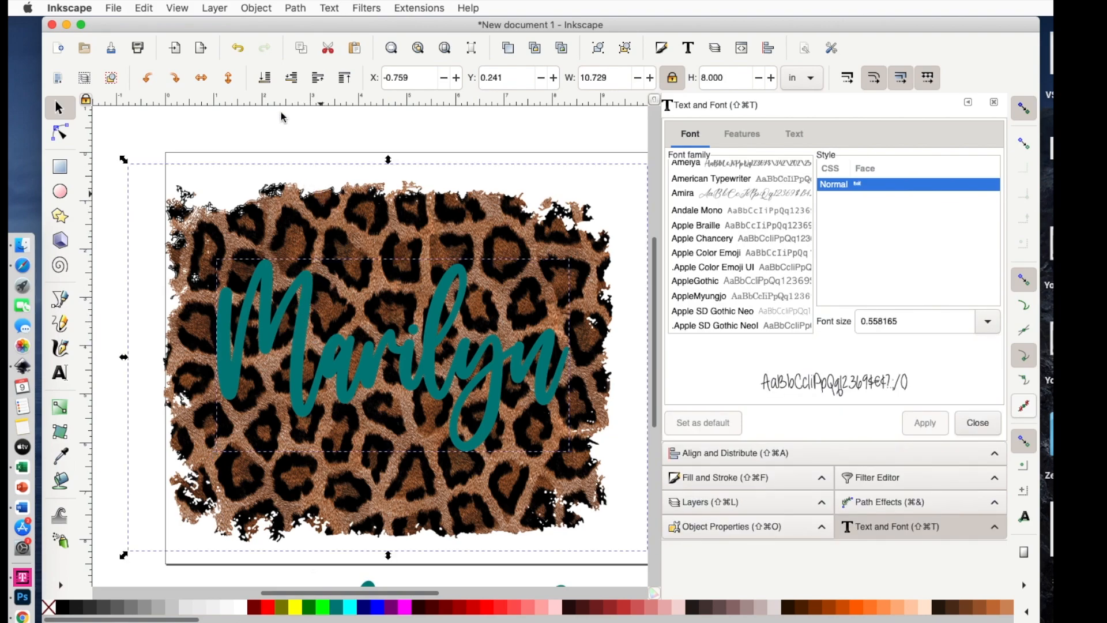
{"action": "left_click", "coordinate": [256, 8]}
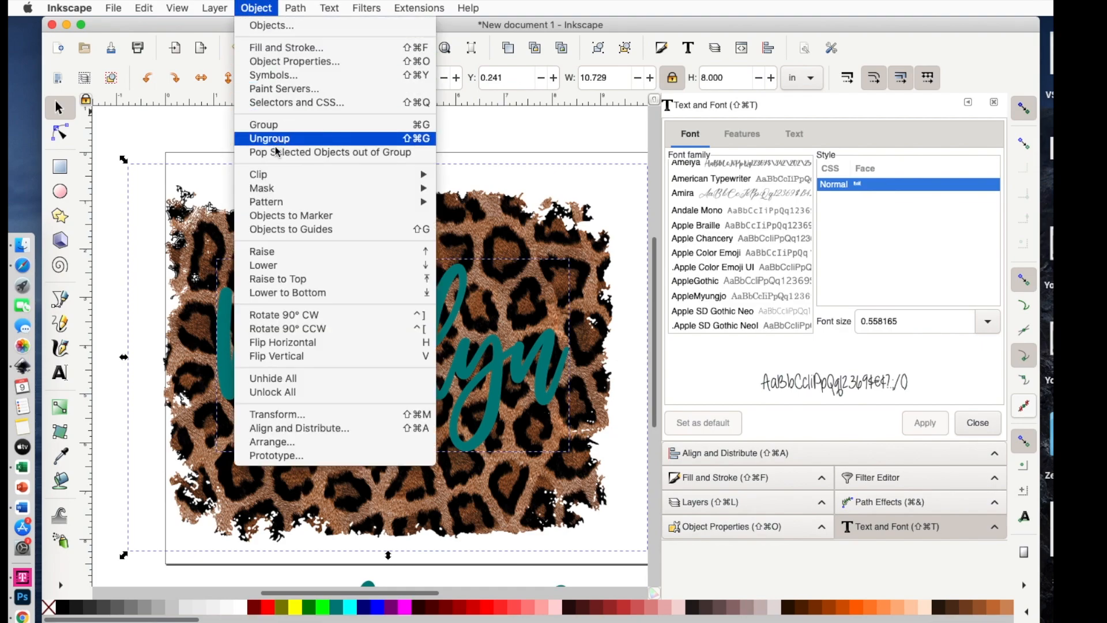
{"action": "mouse_move", "coordinate": [273, 174]}
{"action": "left_click", "coordinate": [471, 175]}
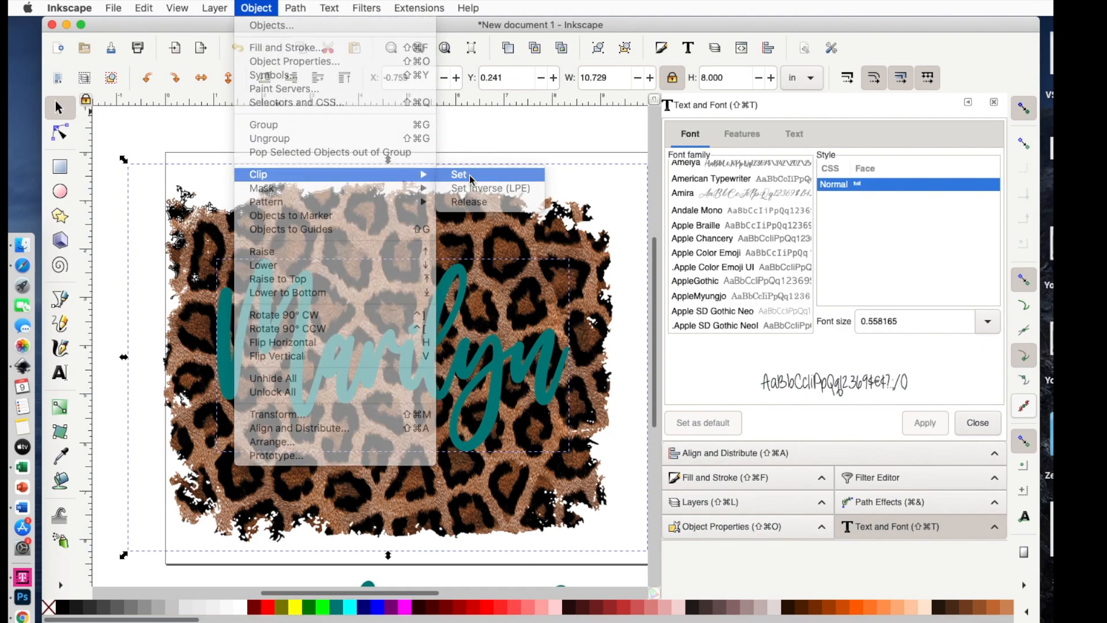
Move the teal name copy up beneath the leopard-filled name and fill it with black
{"action": "scroll", "coordinate": [401, 330], "scroll_direction": "up", "scroll_amount": 3}
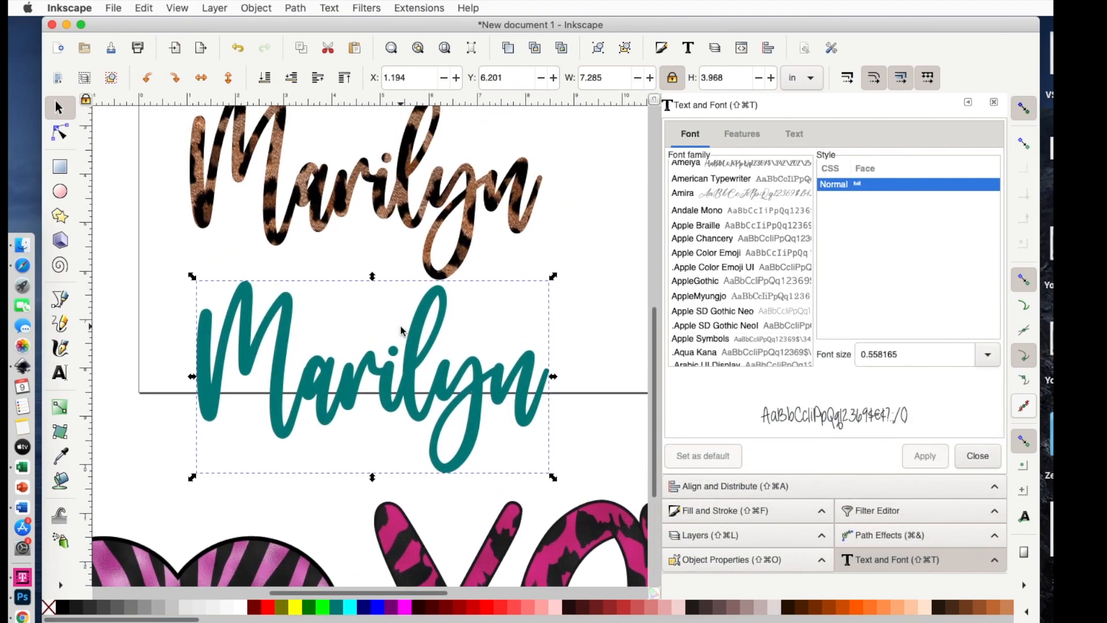
{"action": "left_click_drag", "start_coordinate": [279, 364], "coordinate": [278, 290]}
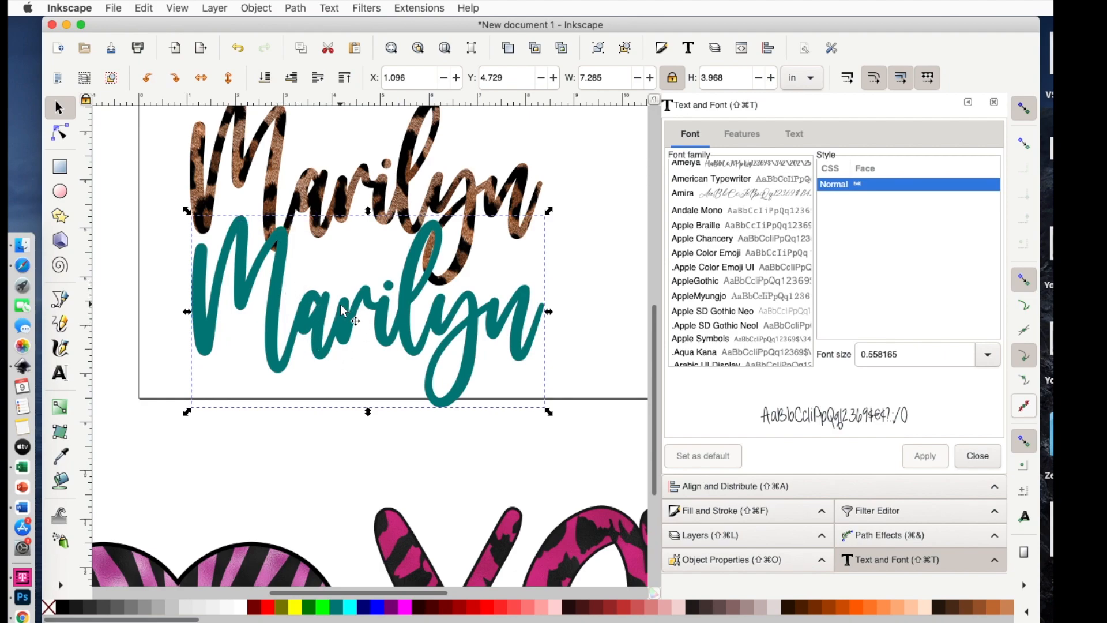
{"action": "left_click", "coordinate": [66, 611]}
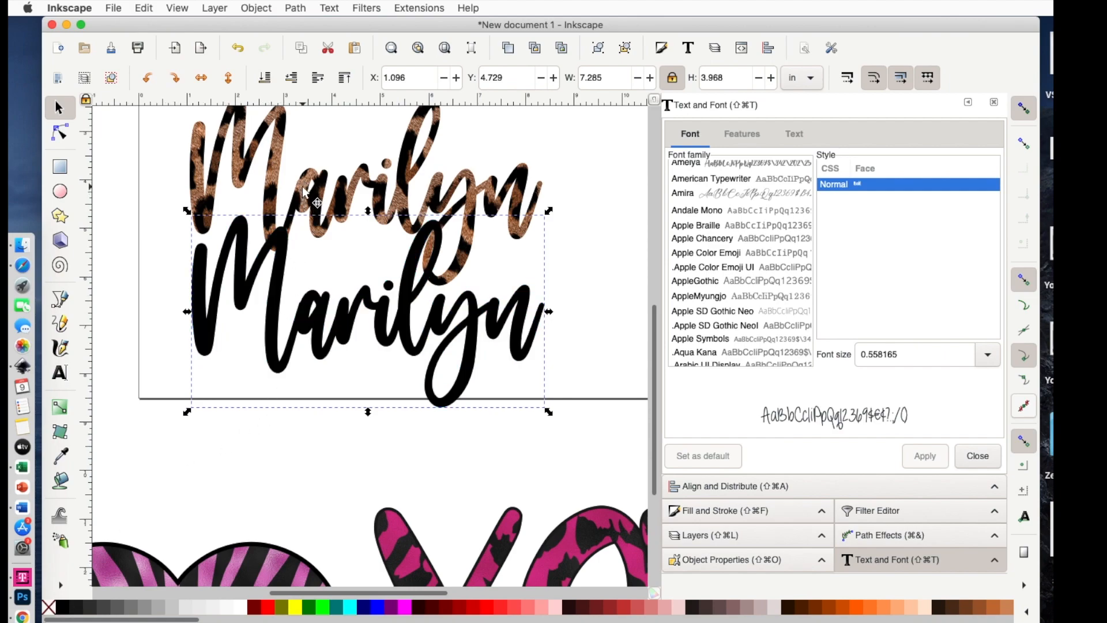
Outset the black name copy repeatedly to about 7.33 by 4.01 in as a border for the leopard-filled name
{"action": "left_click", "coordinate": [296, 8]}
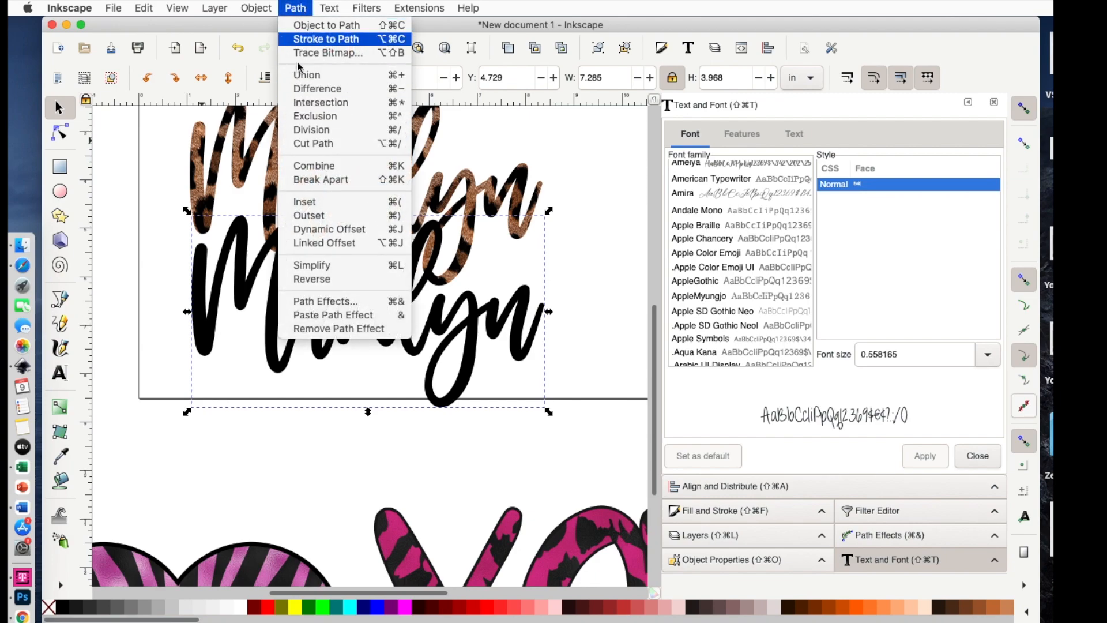
{"action": "left_click", "coordinate": [304, 216]}
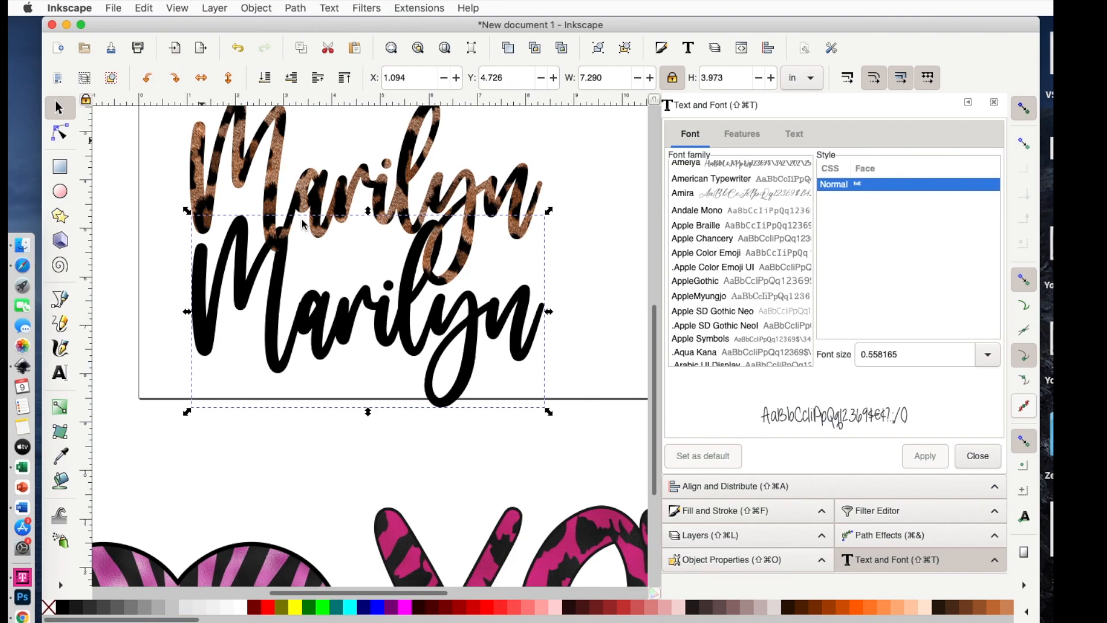
{"action": "key", "text": "ctrl+parenright"}
{"action": "key", "text": "ctrl+parenright"}
{"action": "key", "text": "ctrl+parenright"}
{"action": "key", "text": "ctrl+parenright"}
{"action": "key", "text": "ctrl+parenright"}
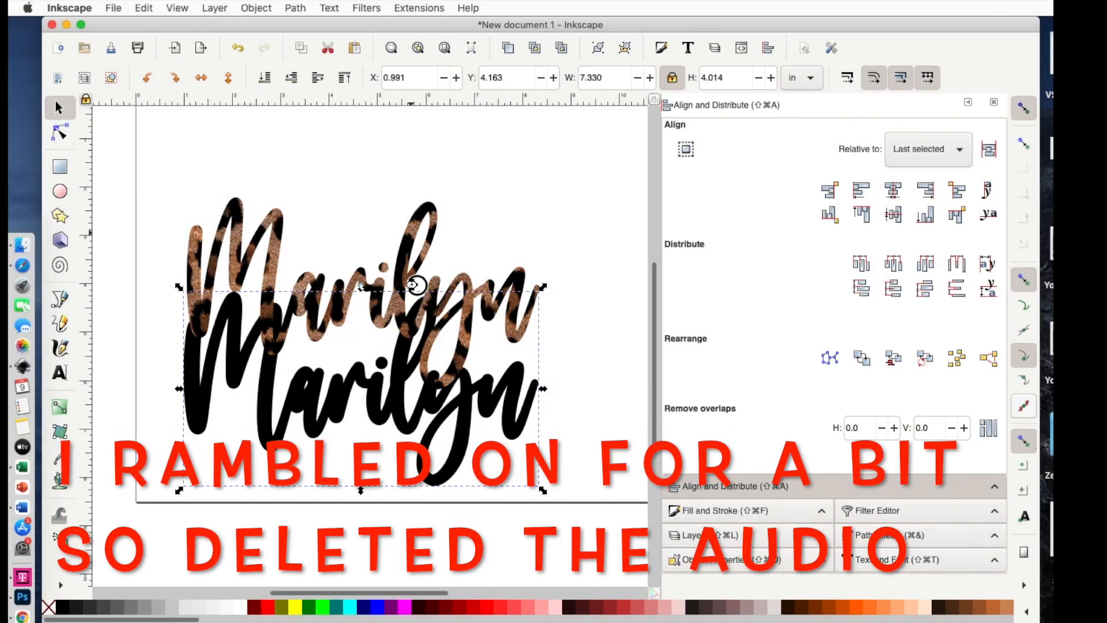
Place the leopard-filled name over the black copy and centre the two on both axes relative to the last selected
{"action": "left_click_drag", "start_coordinate": [416, 285], "coordinate": [429, 362]}
{"action": "left_click_drag", "start_coordinate": [139, 205], "coordinate": [619, 546]}
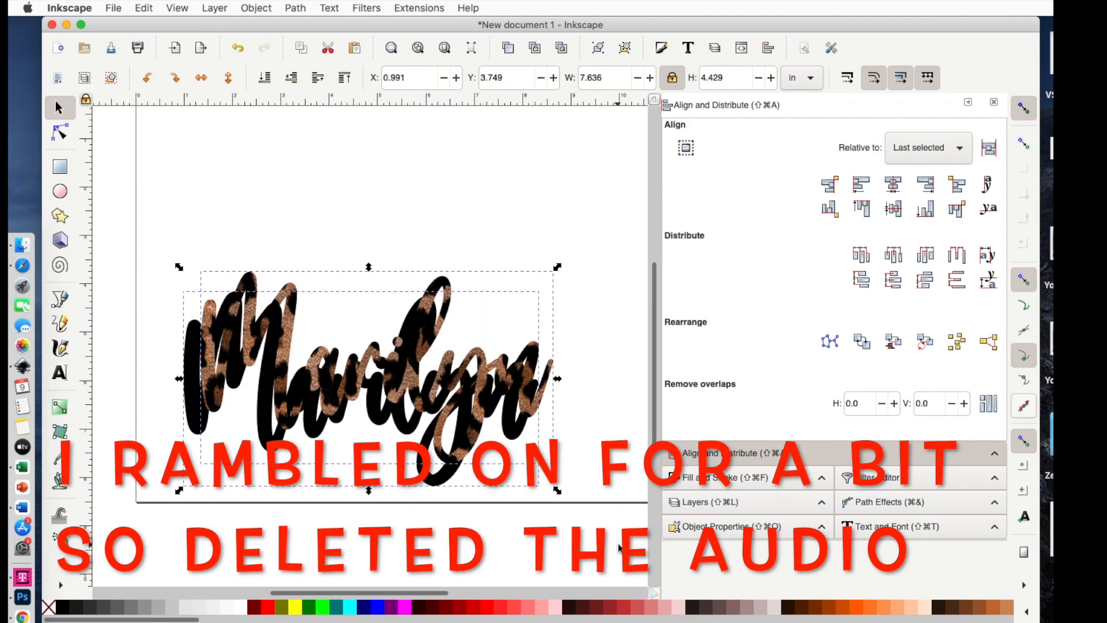
{"action": "left_click", "coordinate": [893, 185]}
{"action": "left_click", "coordinate": [893, 208]}
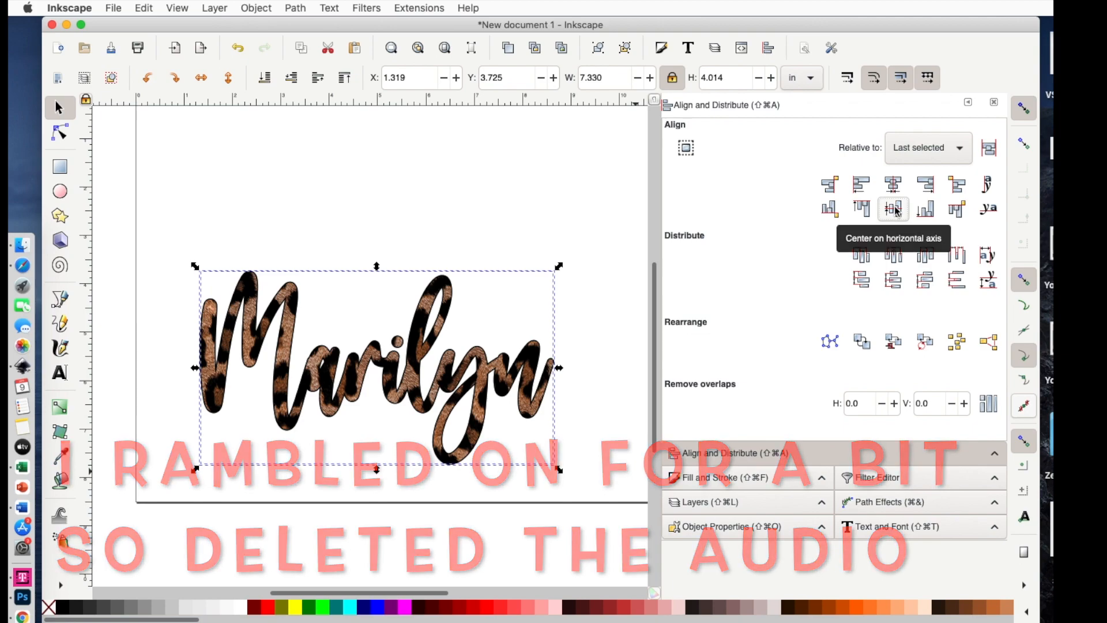
{"action": "left_click", "coordinate": [477, 193]}
{"action": "key", "text": "plus"}
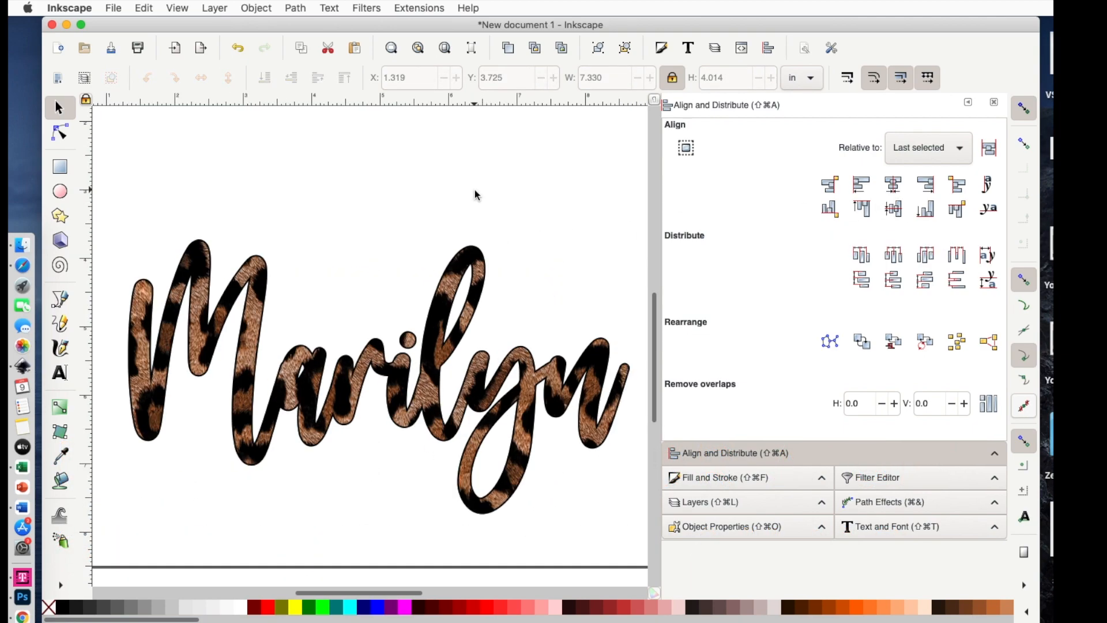
{"action": "key", "text": "plus"}
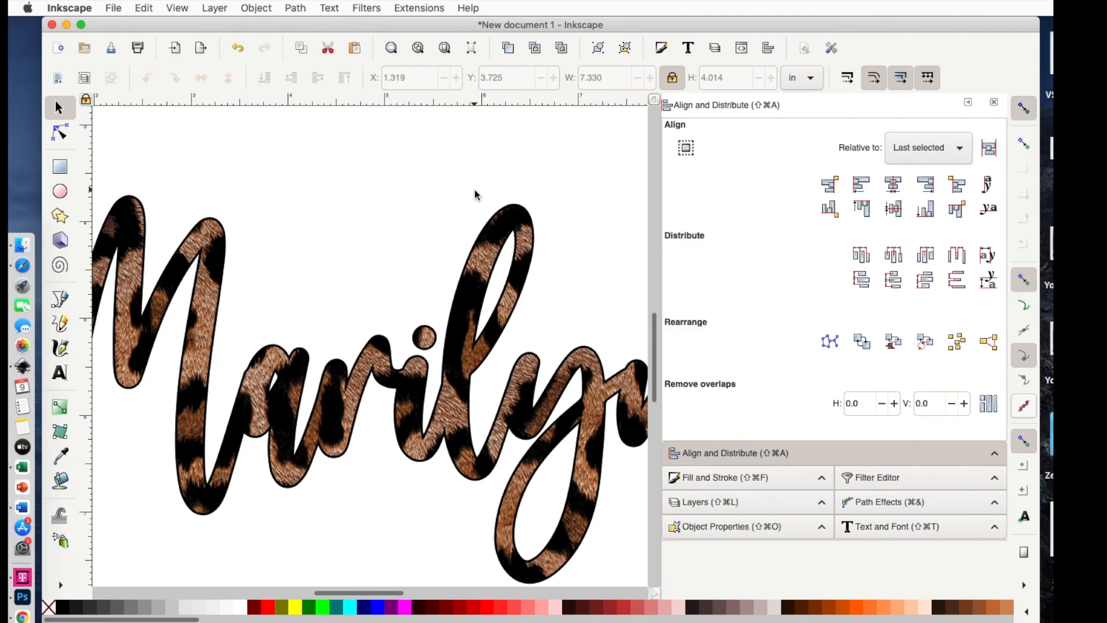